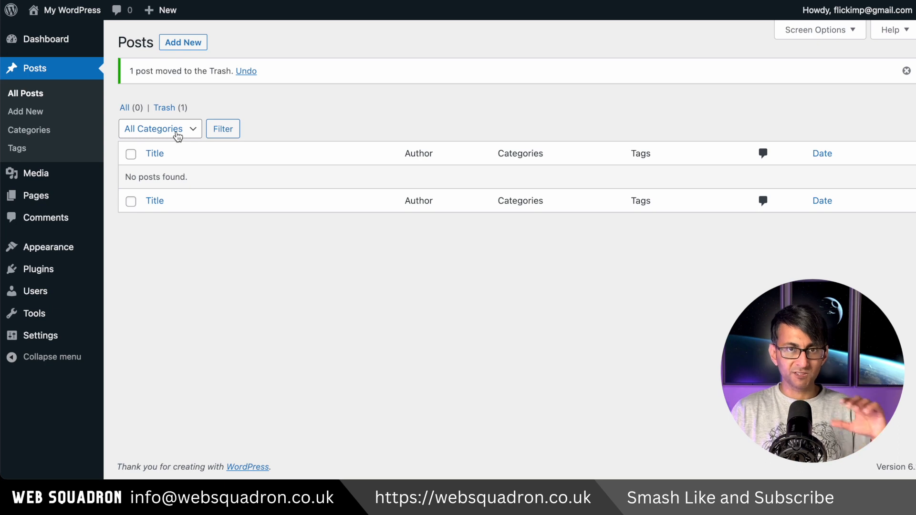
Move all existing pages to the Trash and check the Media Library for leftover items.
mouse_move(57, 194)
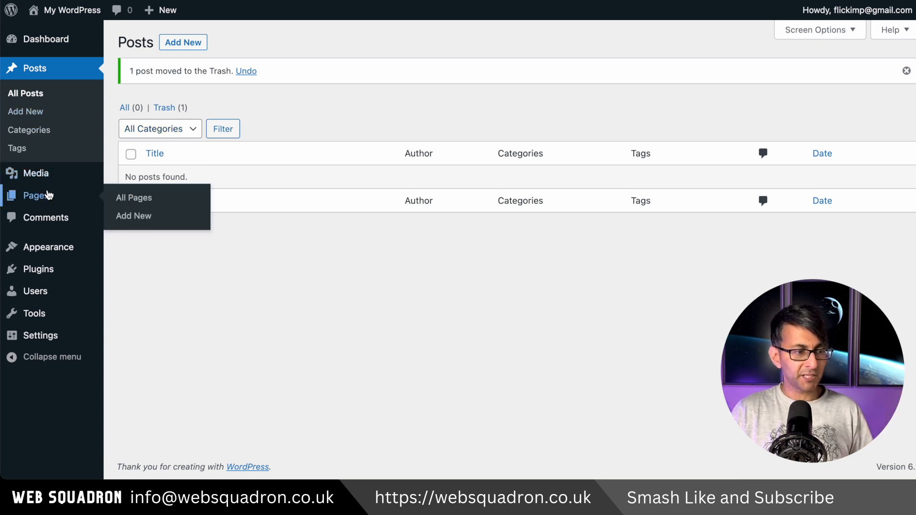
click(126, 195)
click(226, 155)
click(228, 196)
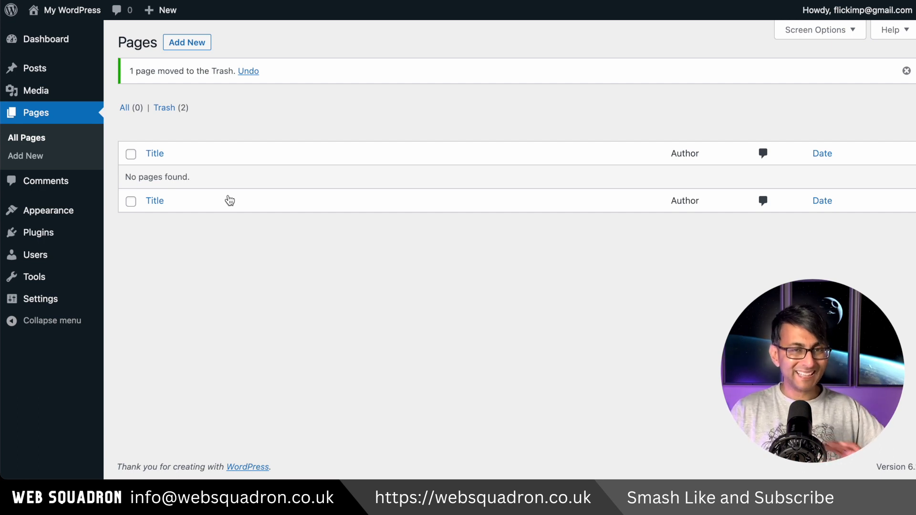
mouse_move(48, 96)
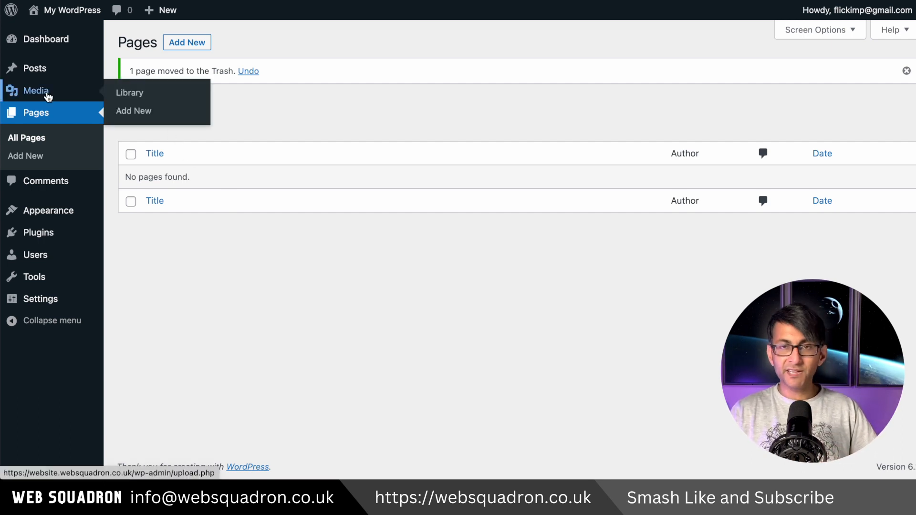
click(133, 92)
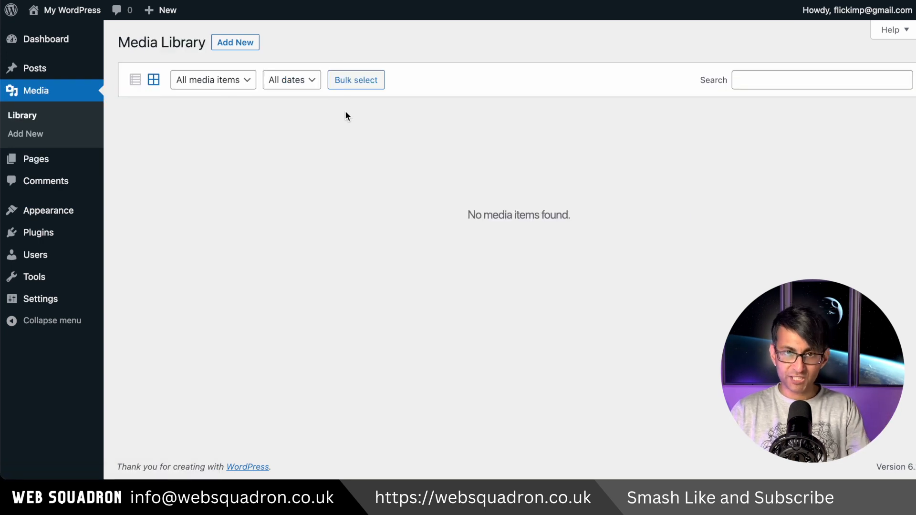
Search the theme directory for "Hello", then install and activate the Hello Elementor theme.
mouse_move(70, 216)
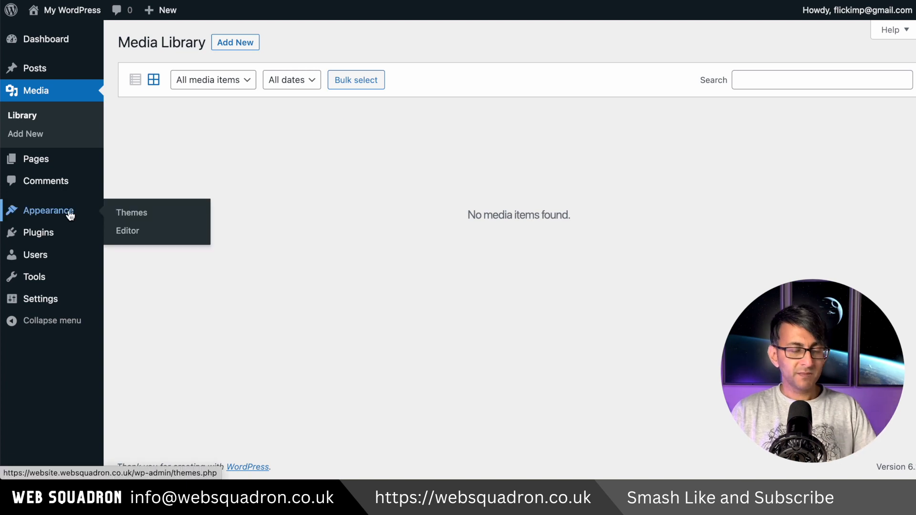
click(129, 212)
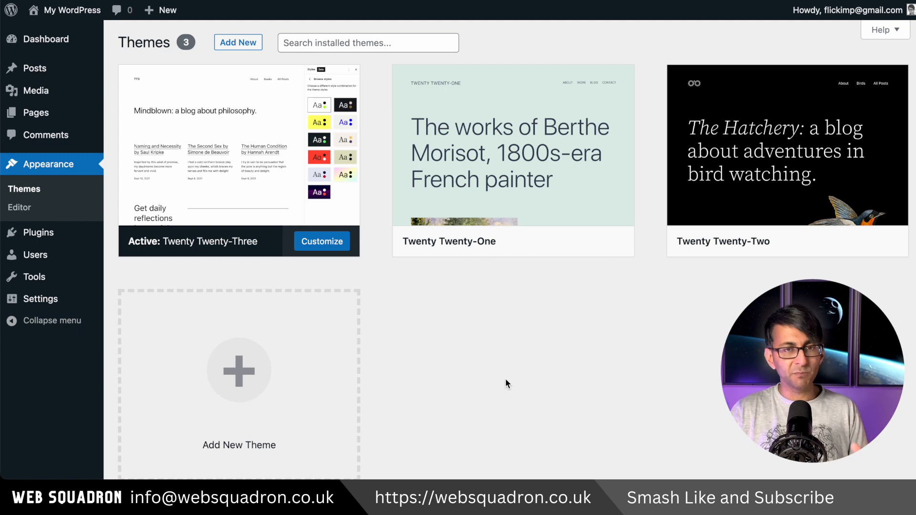
click(238, 43)
click(777, 77)
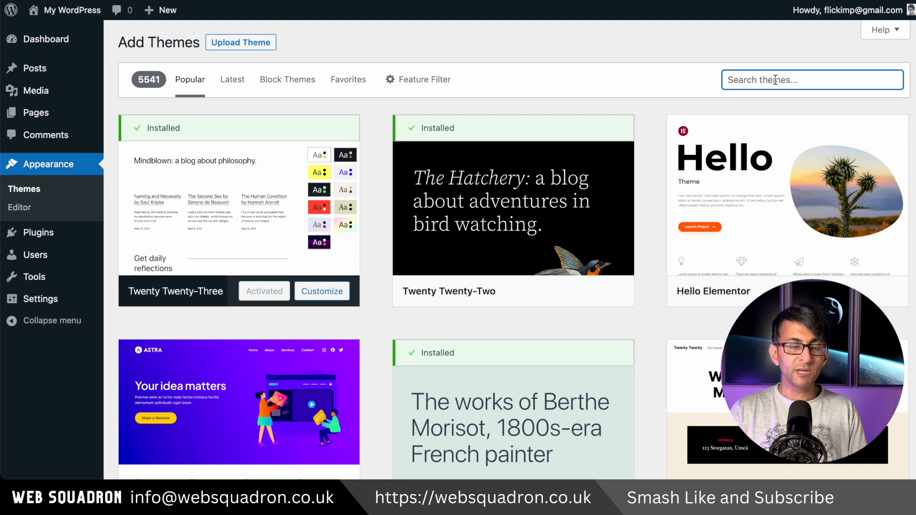
text(Hello)
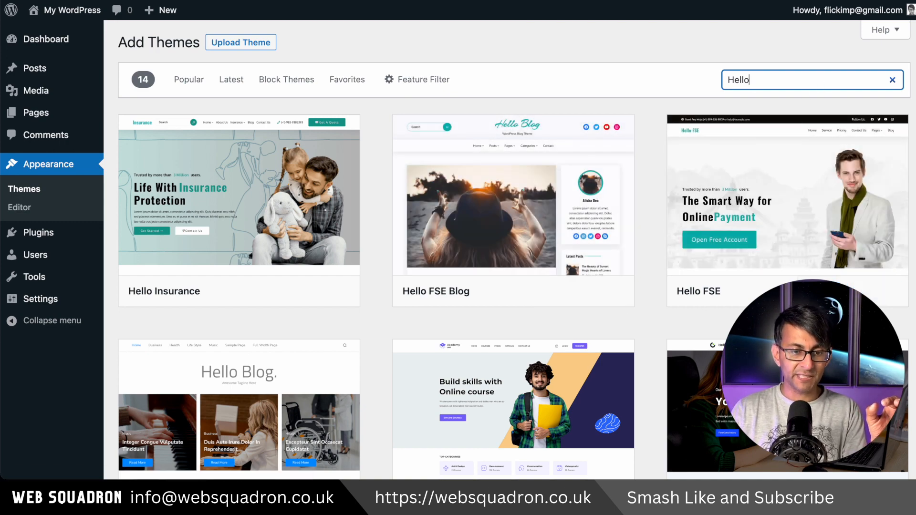
click(826, 206)
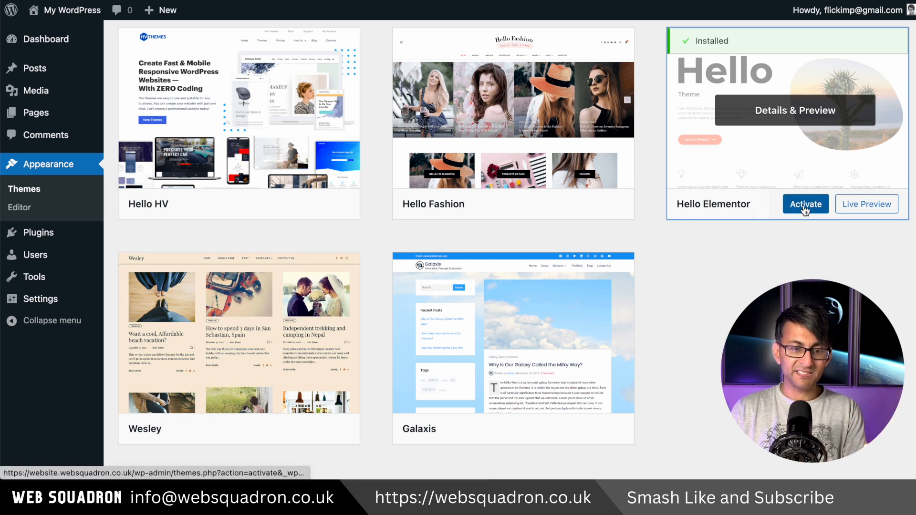
click(805, 206)
Delete the unused default themes Twenty Twenty-One, Twenty Twenty-Two and Twenty Twenty-Three.
click(523, 226)
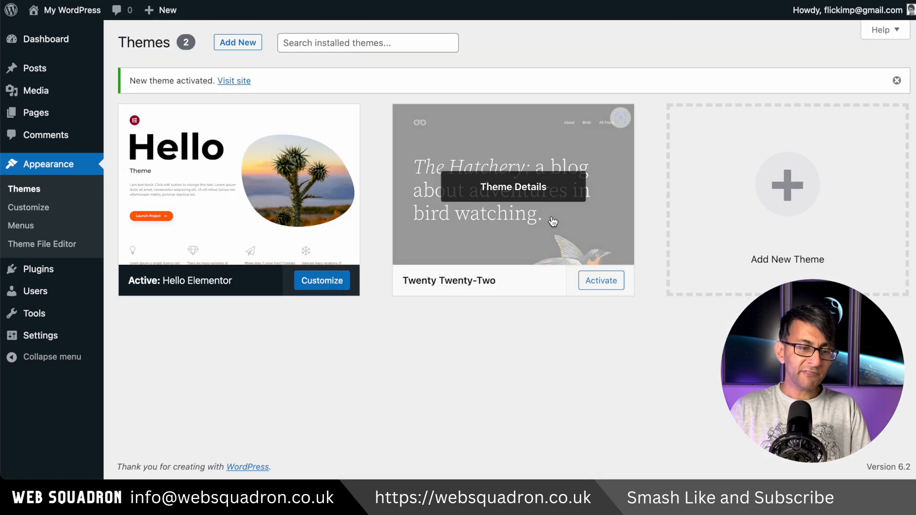
click(548, 225)
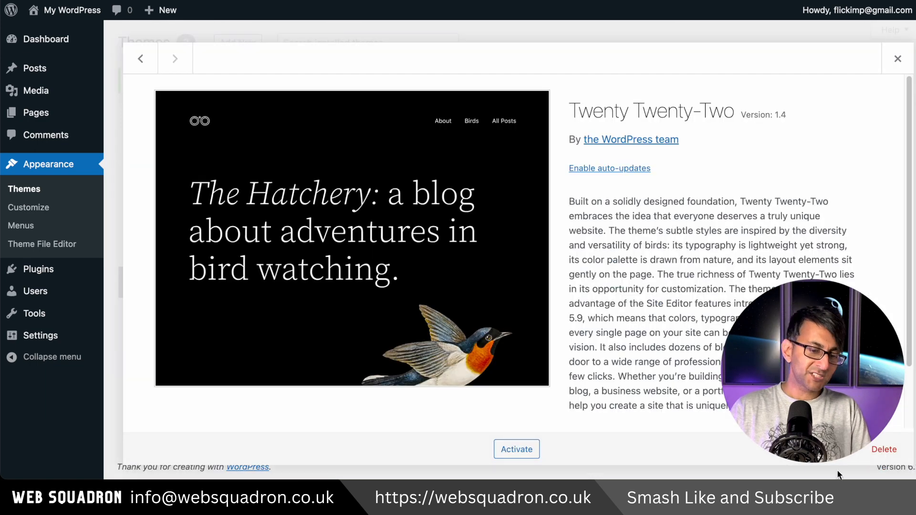
click(872, 461)
click(569, 76)
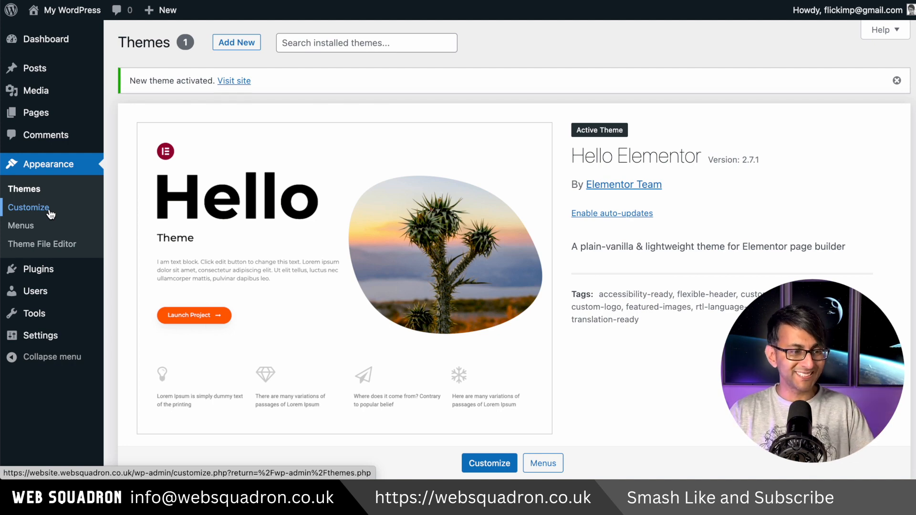
click(57, 272)
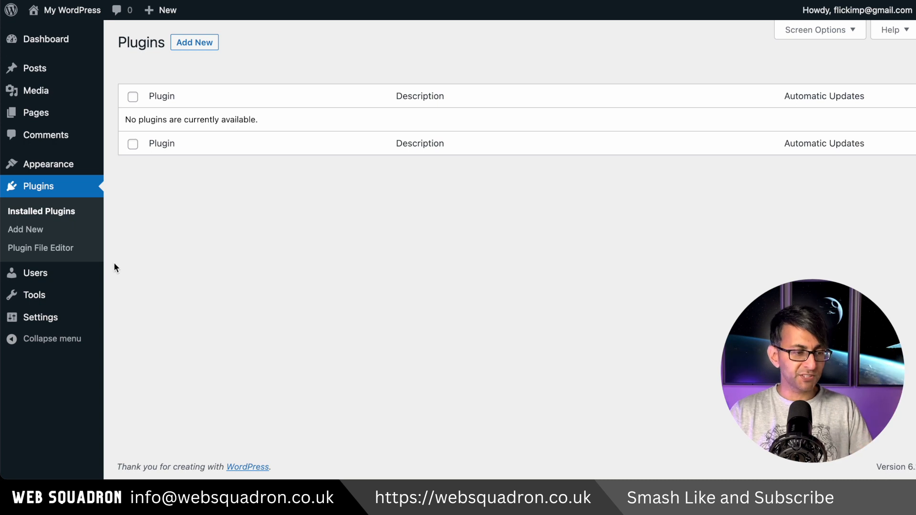
mouse_move(49, 323)
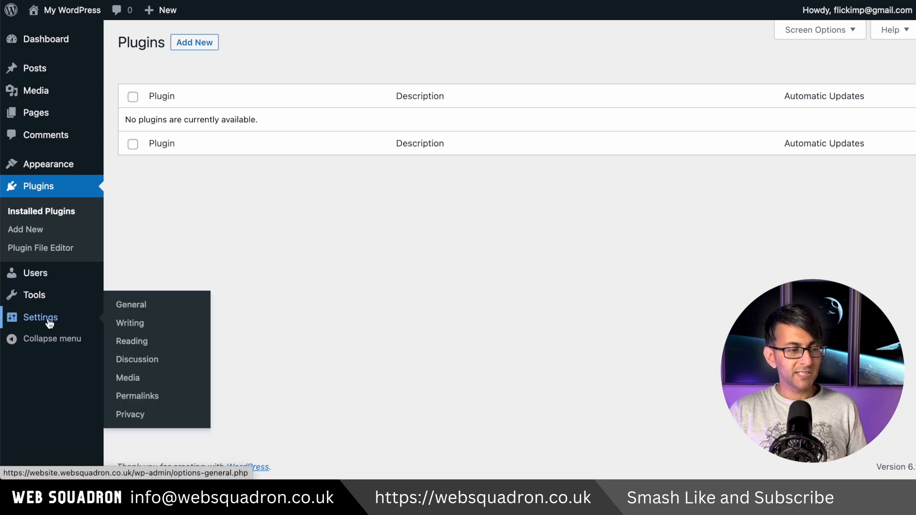
click(140, 311)
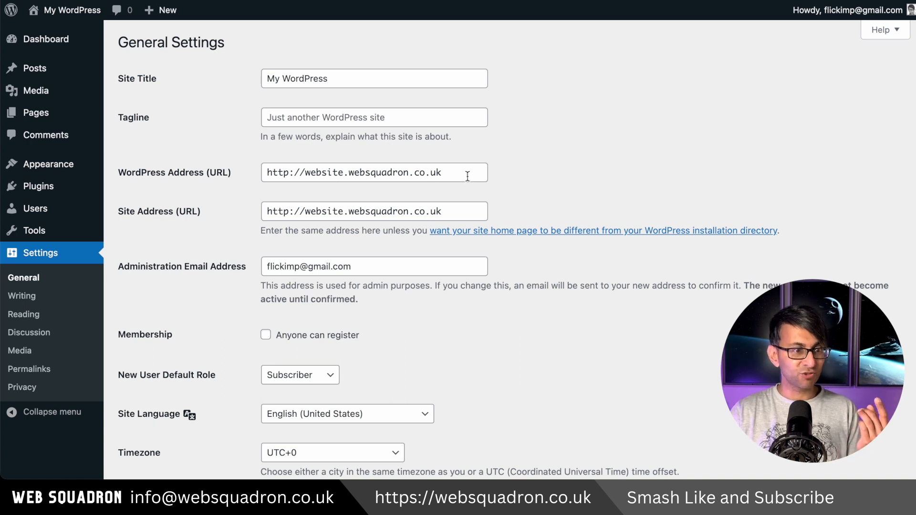
click(288, 172)
text(s)
click(286, 210)
text(s)
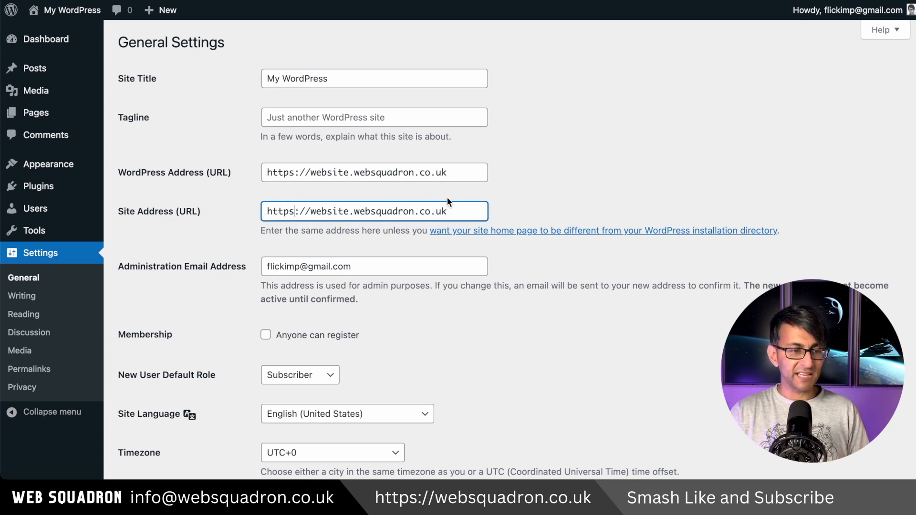
Set the site title to "Our Hike" and the tagline to "Adventure with your backpack", and save the general settings.
scroll(614, 325, down, 2)
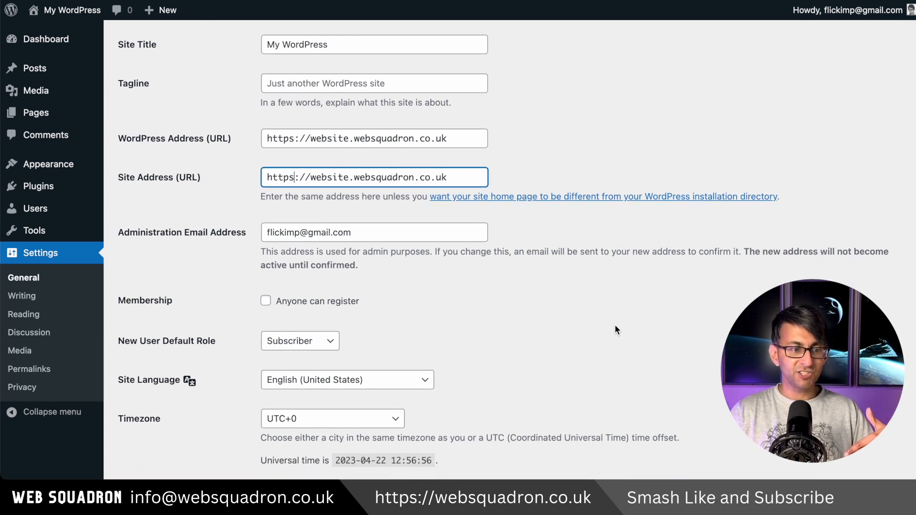
scroll(615, 324, up, 2)
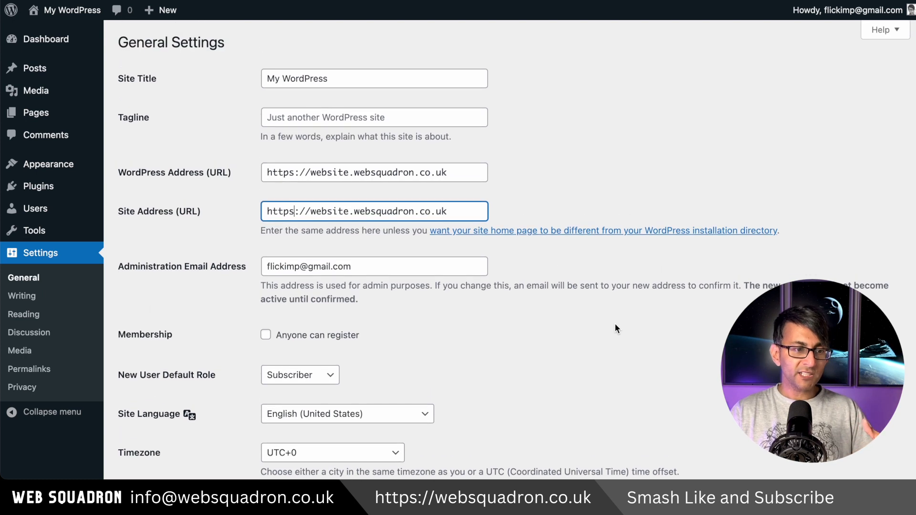
click(364, 77)
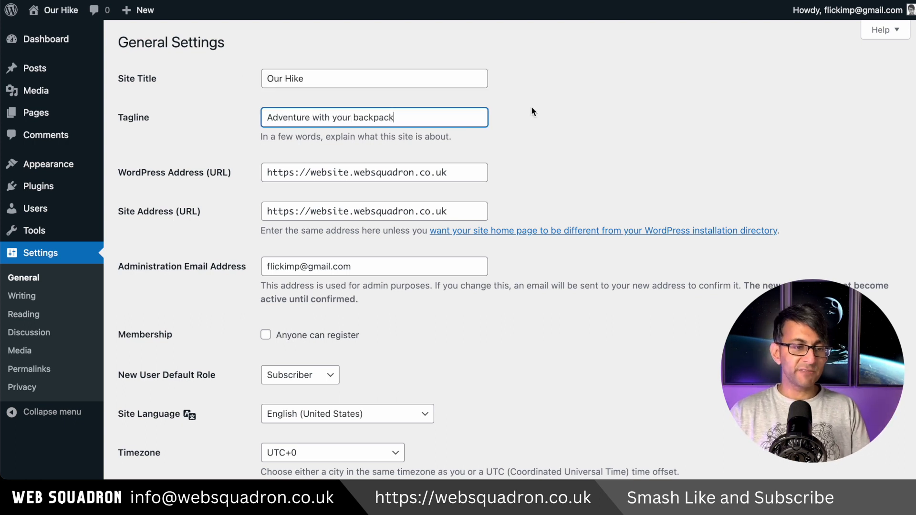
scroll(538, 174, down, 6)
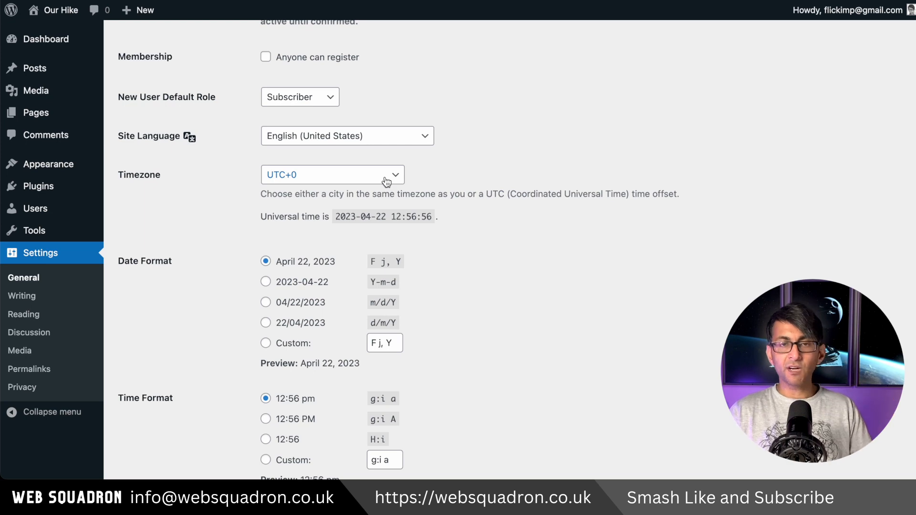
scroll(515, 351, up, 6)
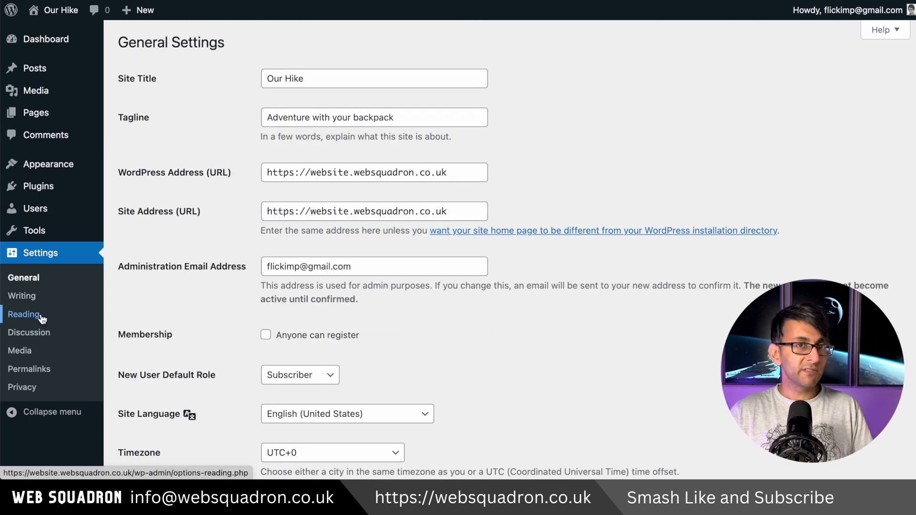
Review the Reading and Discussion settings, including search engine visibility, comment options and the comment moderation word list.
click(24, 315)
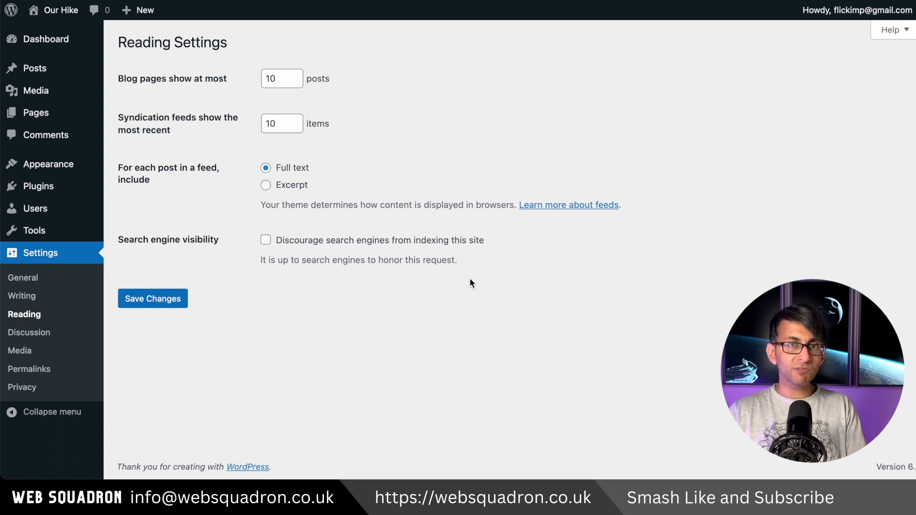
click(79, 333)
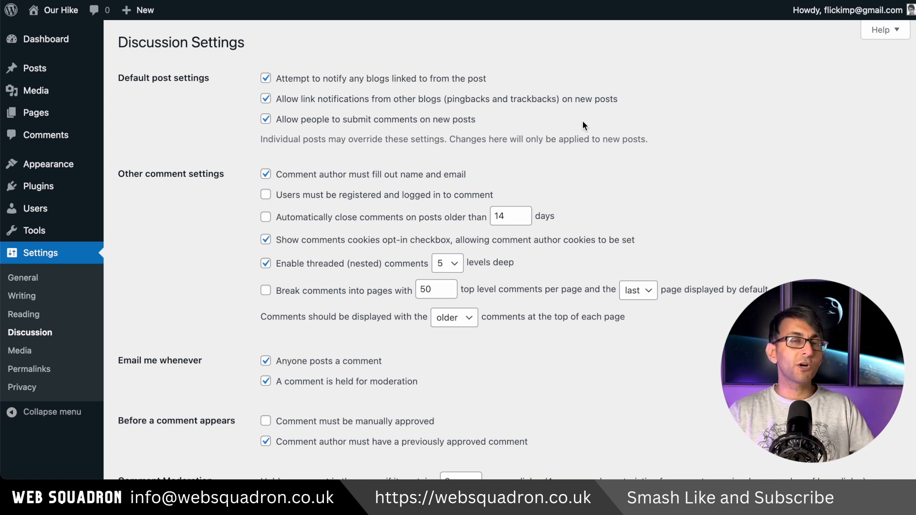
scroll(582, 129, down, 5)
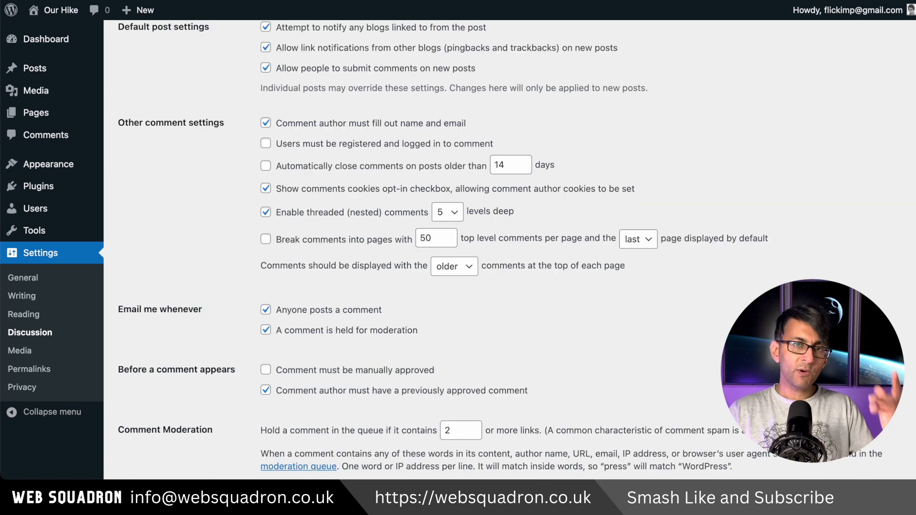
scroll(793, 231, down, 4)
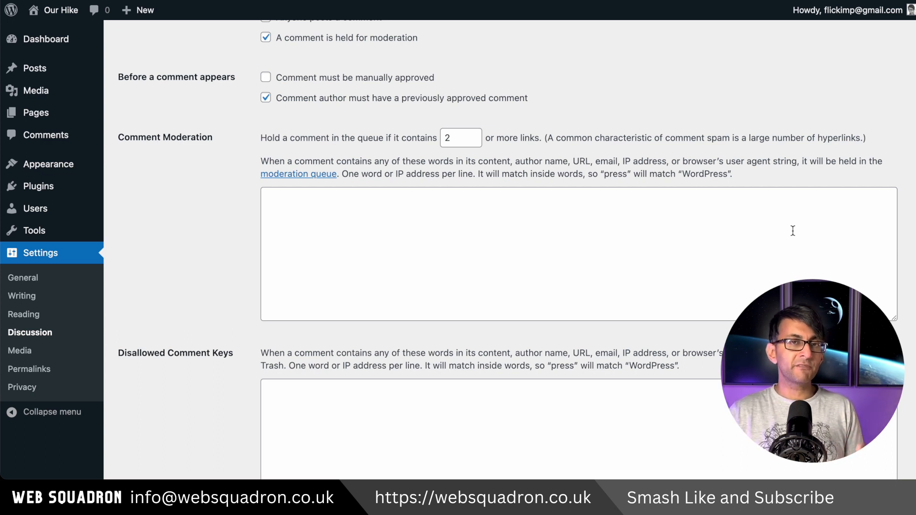
click(571, 251)
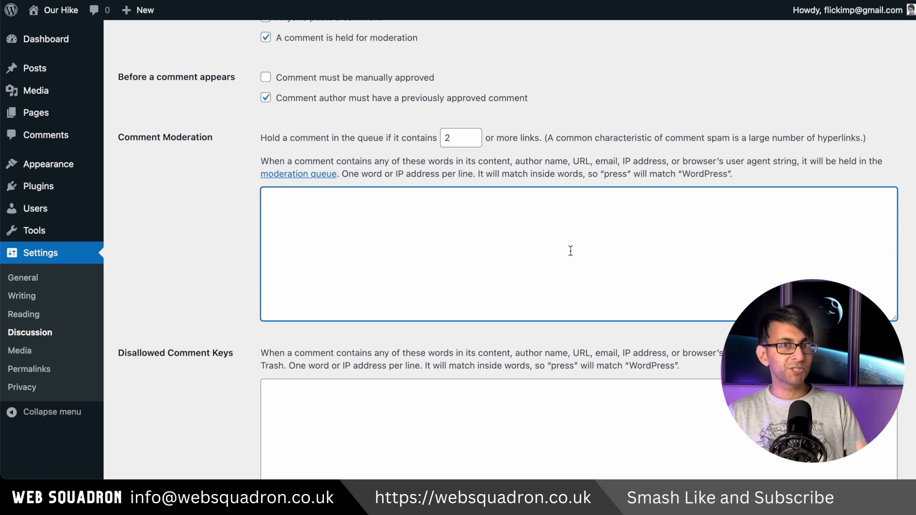
In the media settings, set the thumbnail width and height to 0 and disable cropping thumbnails to exact dimensions.
click(20, 351)
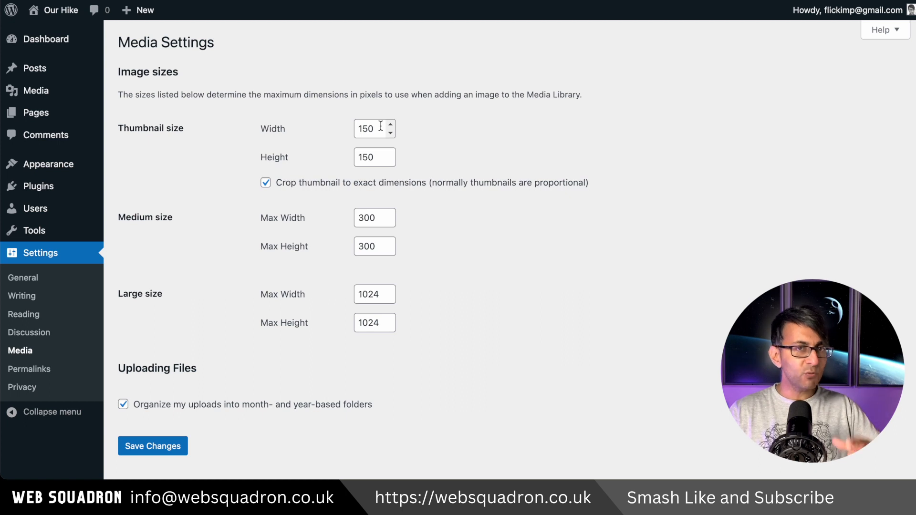
drag(381, 125, 353, 125)
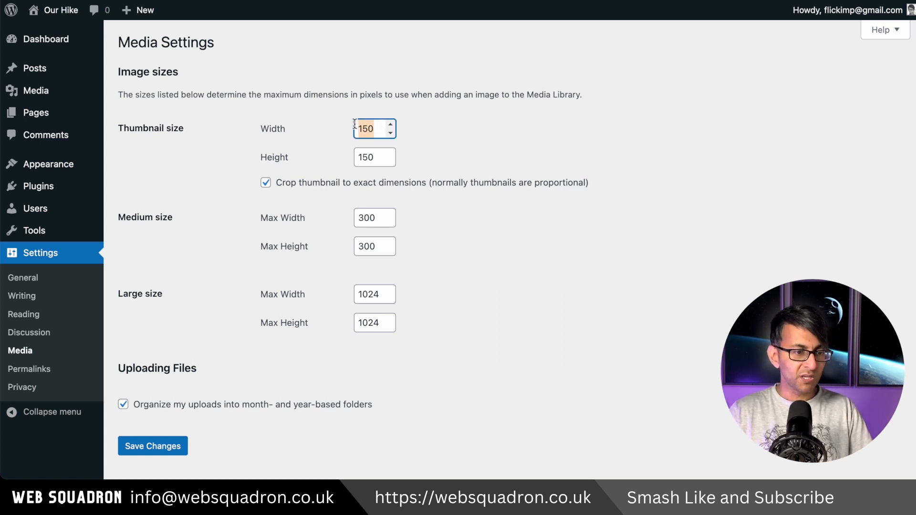
text(0)
key(Tab)
text(0)
key(Tab)
key(space)
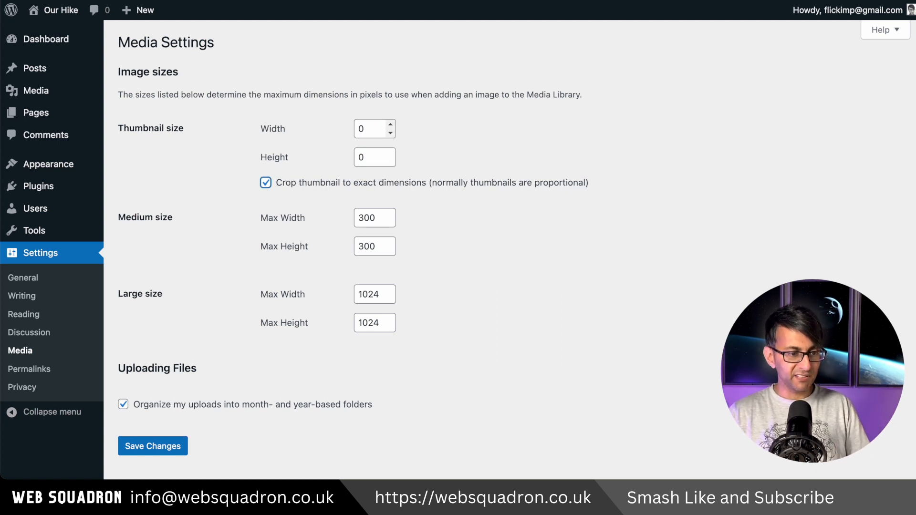
Set the maximum width and height of both the medium and large image sizes to 0.
key(Tab)
text(0)
key(Tab)
text(0)
key(Tab)
text(0)
key(Tab)
text(0)
Disable organizing uploads into month- and year-based folders and save the media settings.
key(Tab)
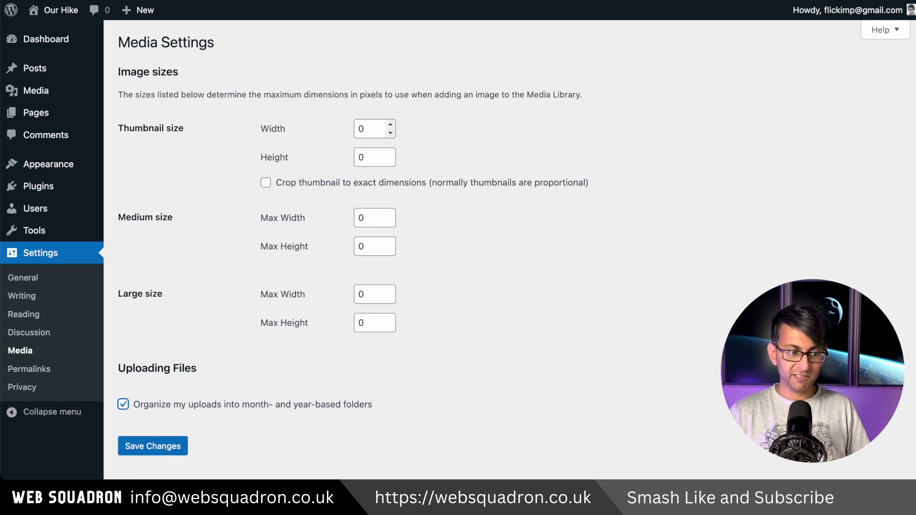
key(space)
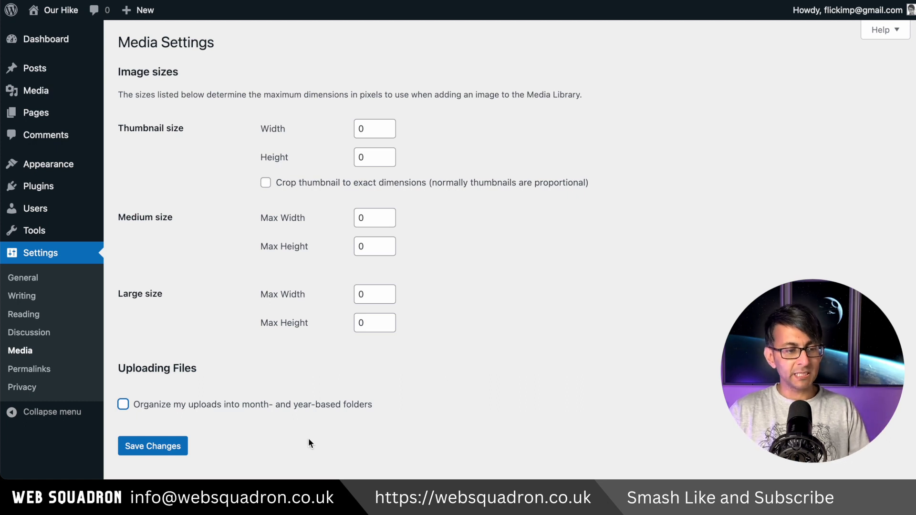
click(163, 448)
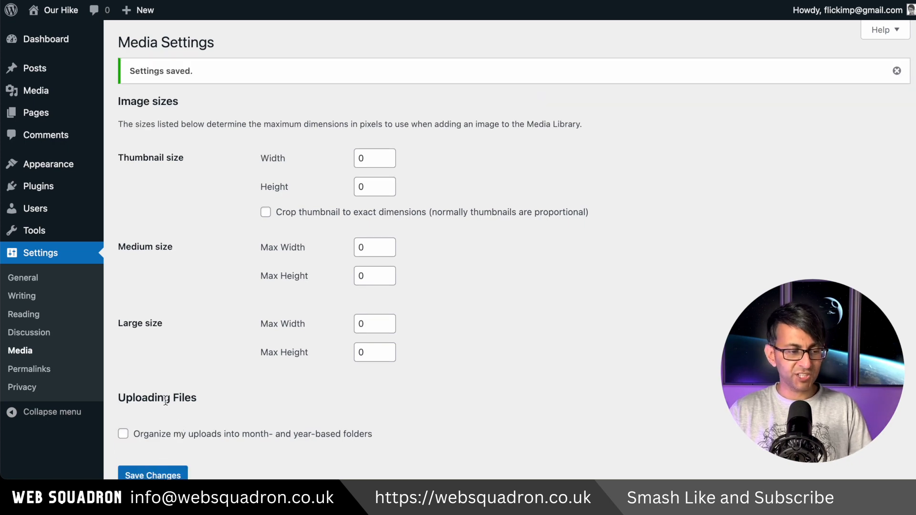
Review the permalink settings, checking the selected structure and the optional category and tag bases.
click(51, 374)
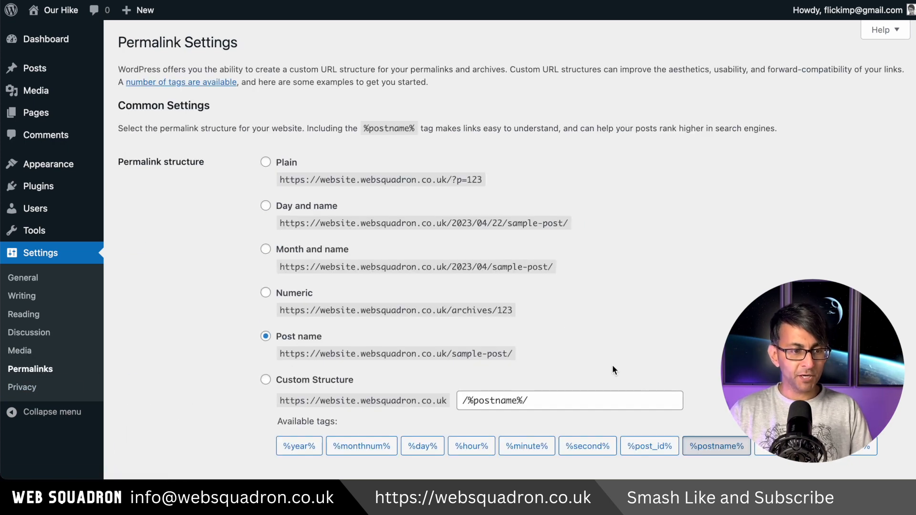
scroll(680, 353, down, 3)
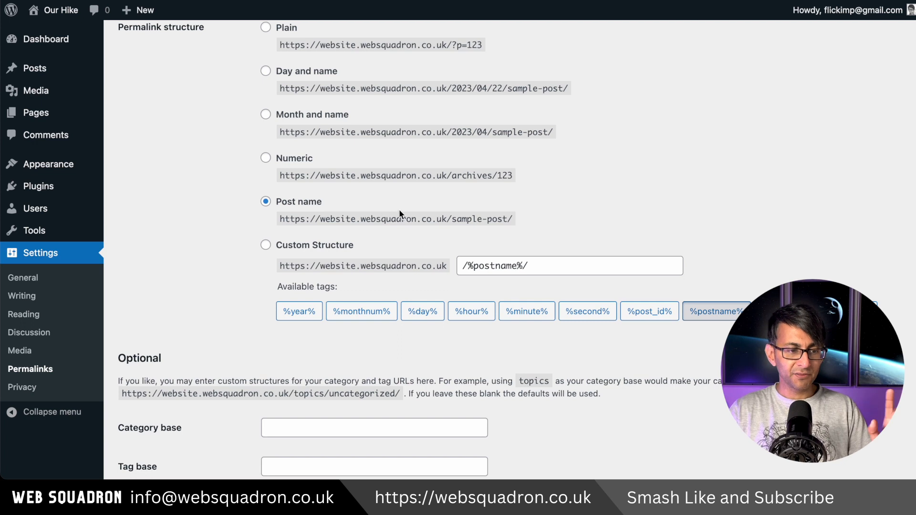
scroll(533, 221, up, 1)
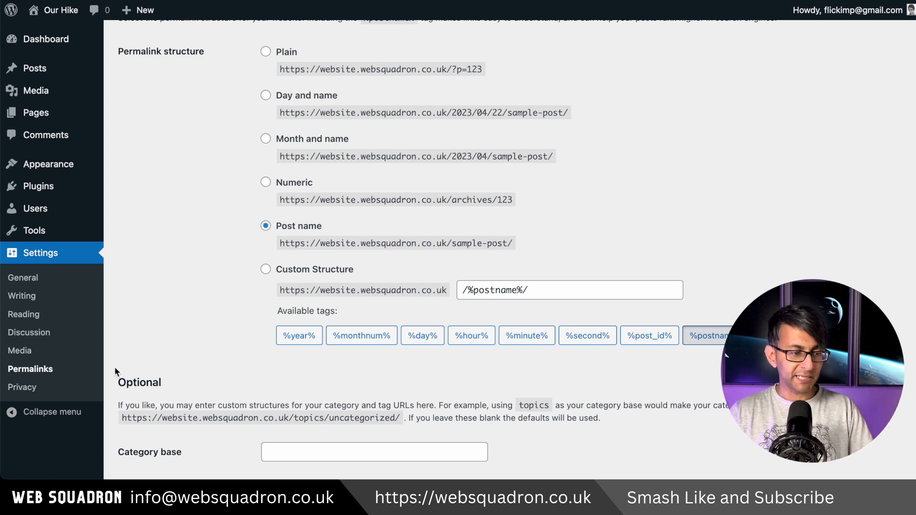
Search the plugin directory for "Elementor", and install and activate the Elementor Website Builder plugin.
click(49, 41)
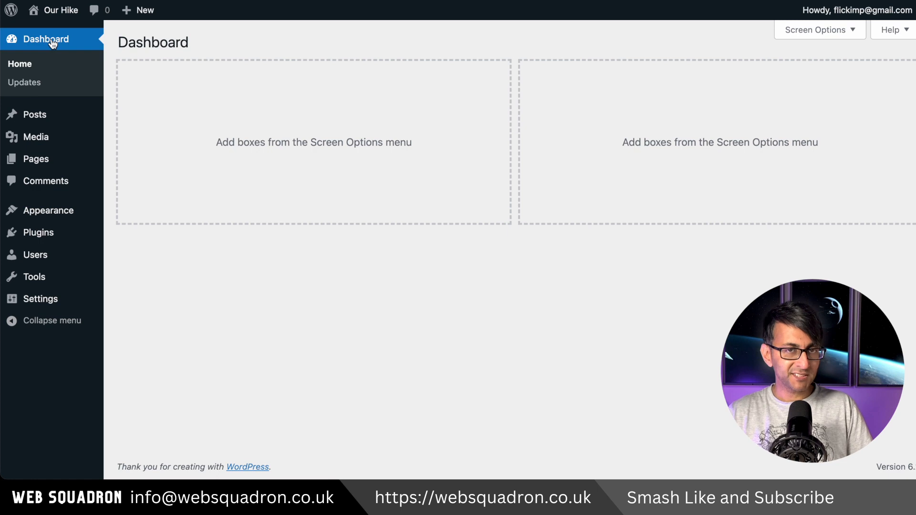
mouse_move(88, 237)
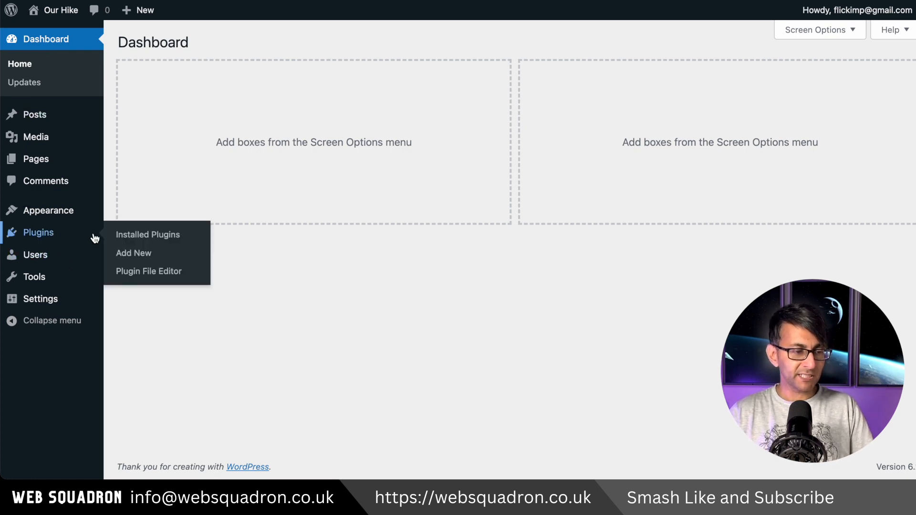
click(131, 238)
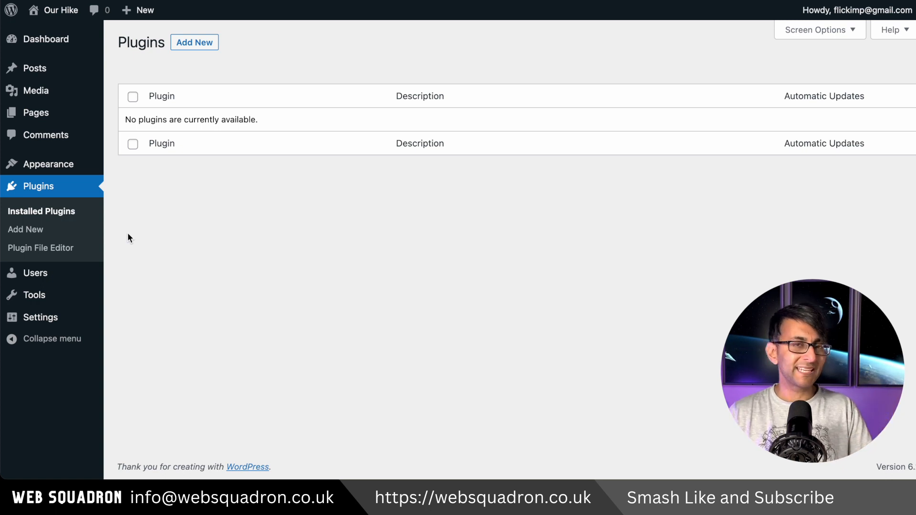
click(204, 48)
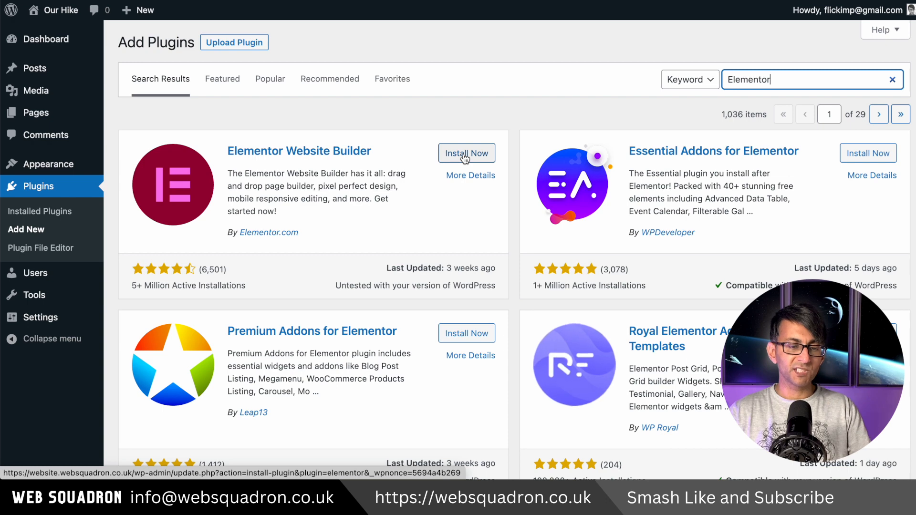
scroll(524, 340, down, 2)
scroll(524, 335, down, 2)
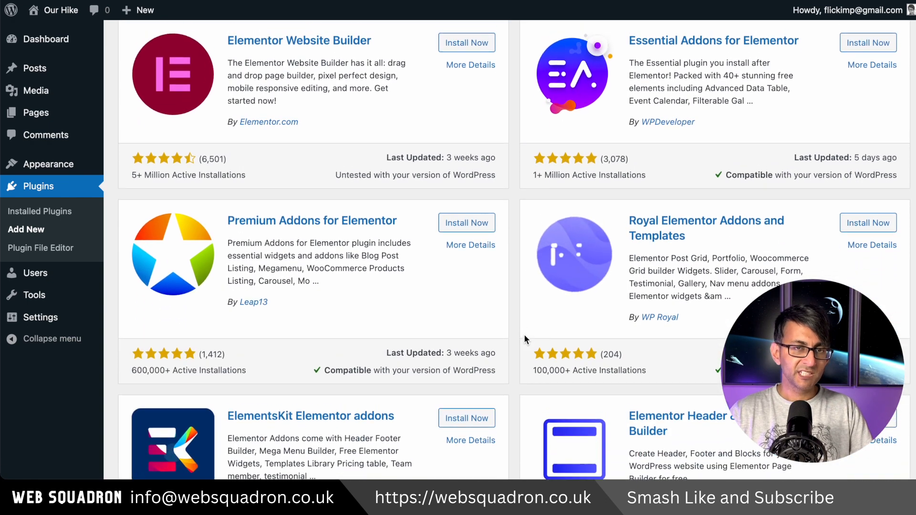
scroll(525, 339, down, 2)
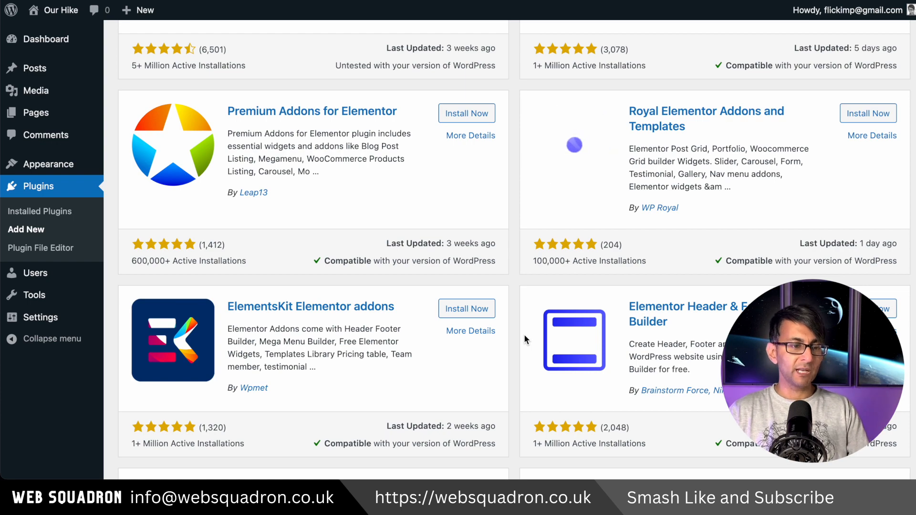
scroll(525, 339, down, 4)
scroll(524, 334, up, 9)
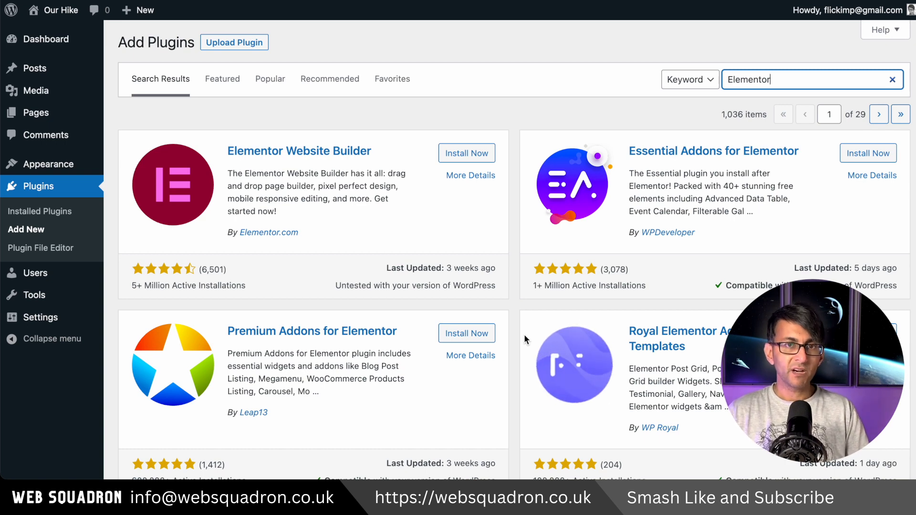
click(466, 154)
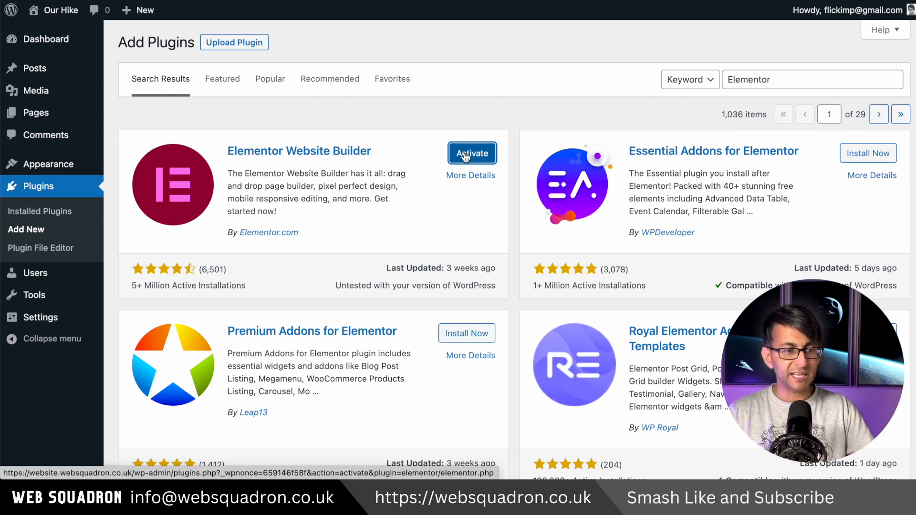
click(465, 156)
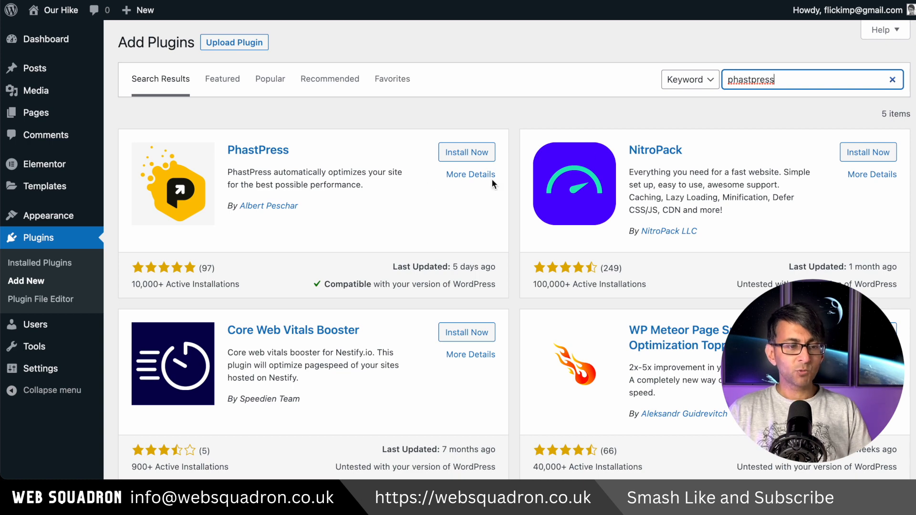
Find the PhastPress, WP Meteor and Code Snippets plugins in the directory, and install and activate all three.
click(479, 153)
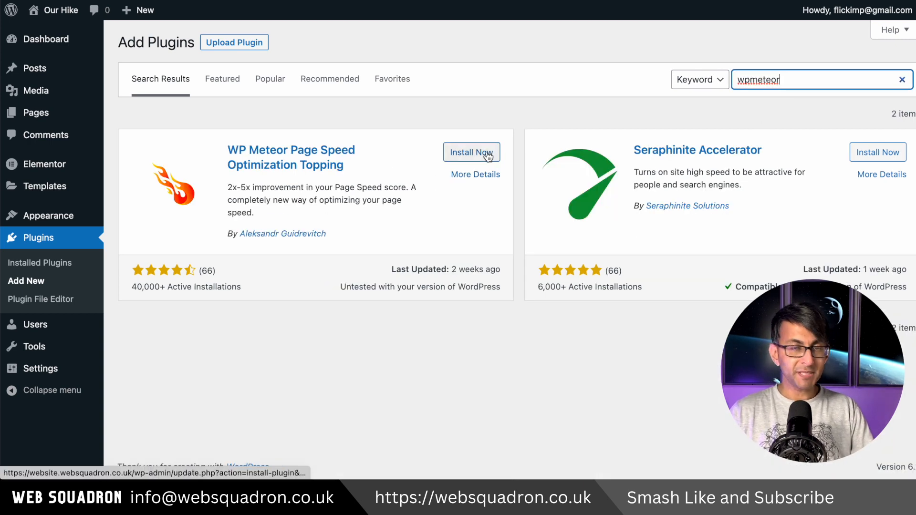
click(486, 155)
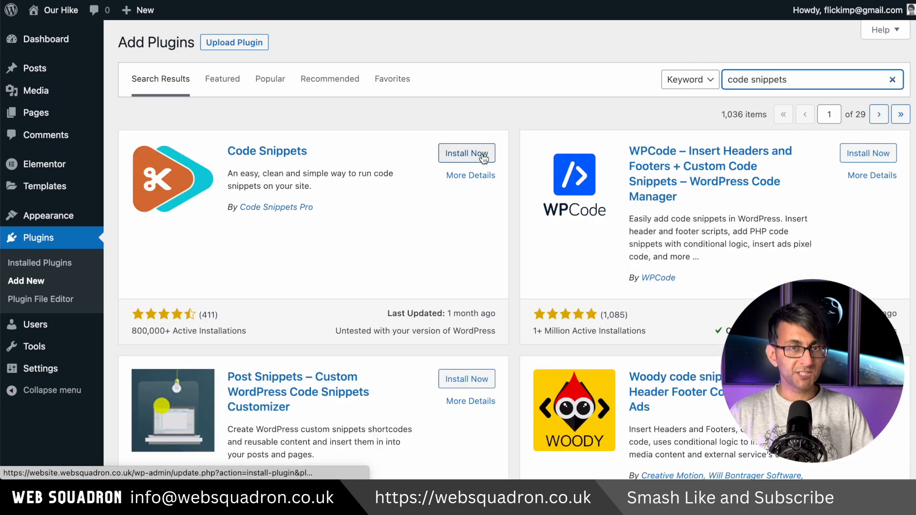
click(483, 155)
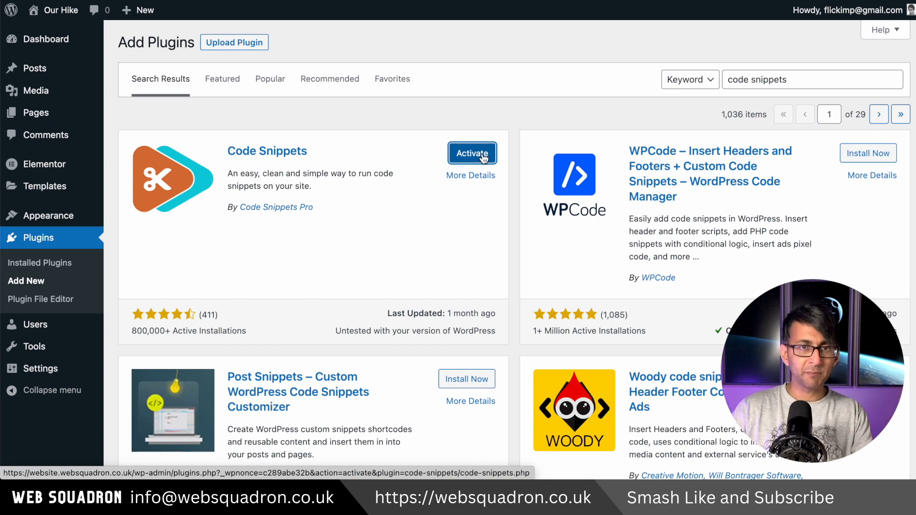
click(483, 155)
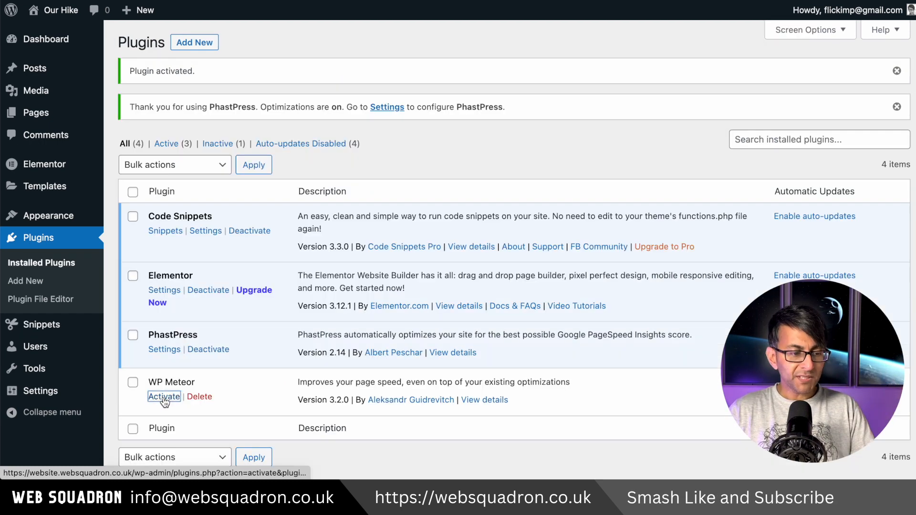
click(164, 397)
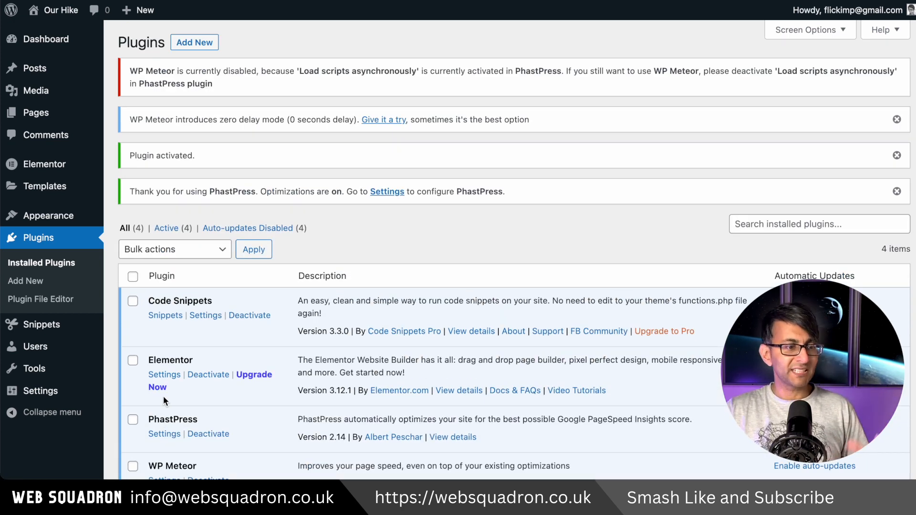
In the WP Meteor settings, set the optimization level to "Delay until first interaction" and save the changes.
scroll(513, 226, down, 3)
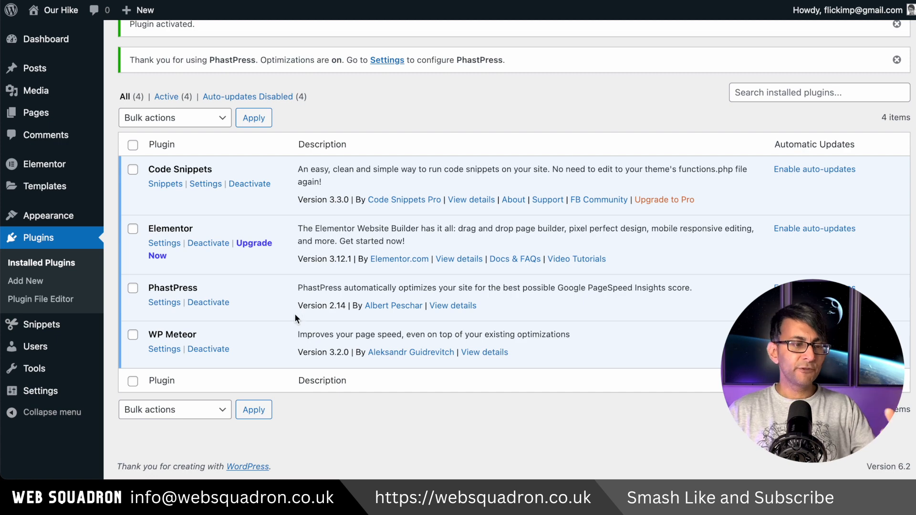
click(164, 349)
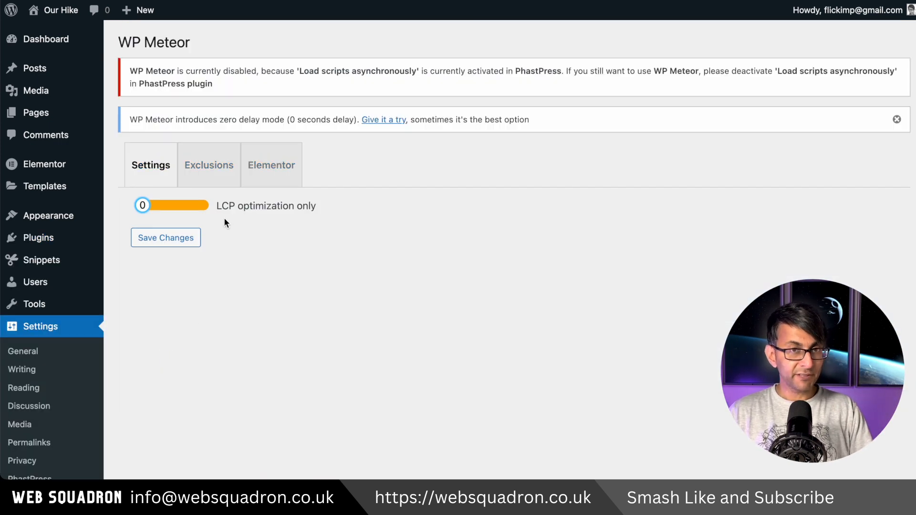
mouse_move(198, 205)
mouse_down()
mouse_move(180, 205)
mouse_move(206, 206)
mouse_up()
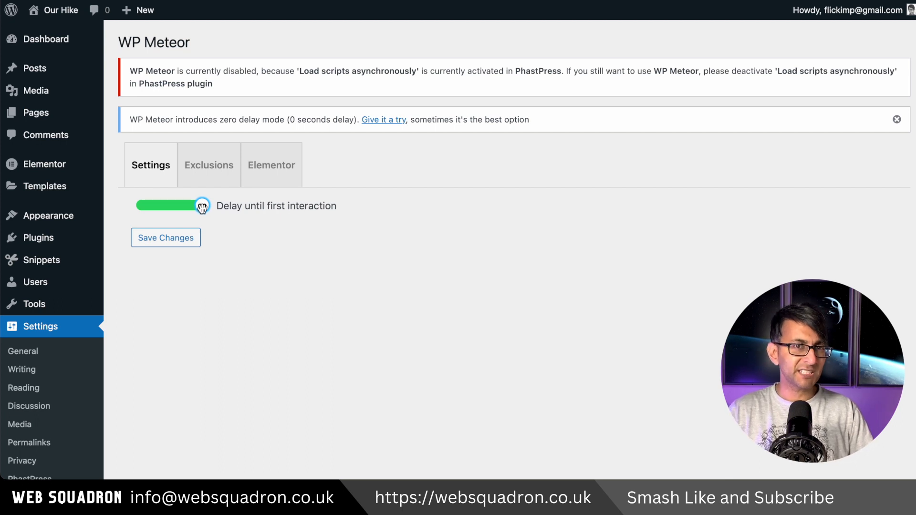
drag(203, 207, 228, 214)
click(172, 244)
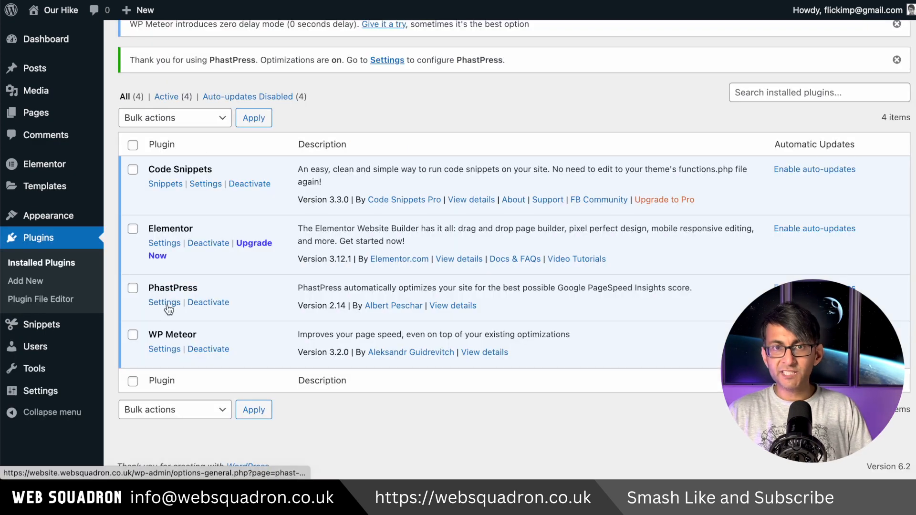
In the PhastPress settings, turn off gzip compression, image optimization in tags and CSS, image lazy loading and asynchronous script loading.
click(165, 302)
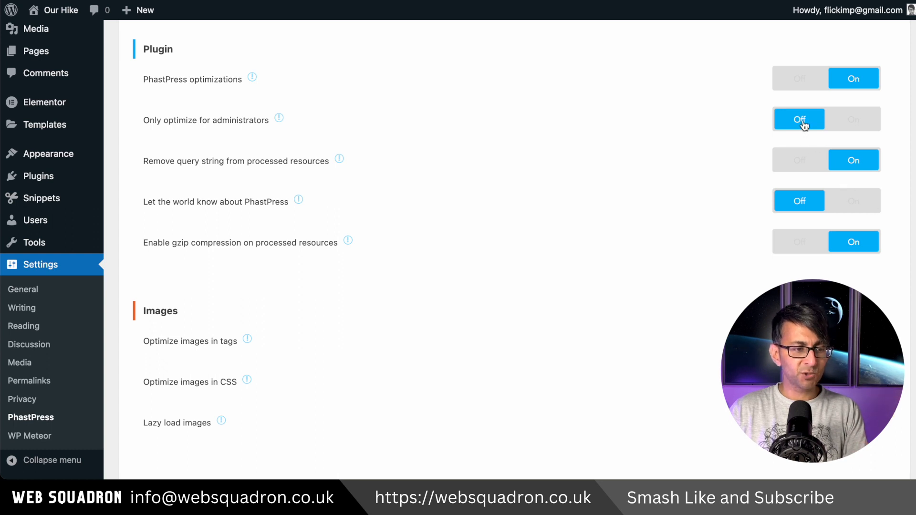
click(804, 246)
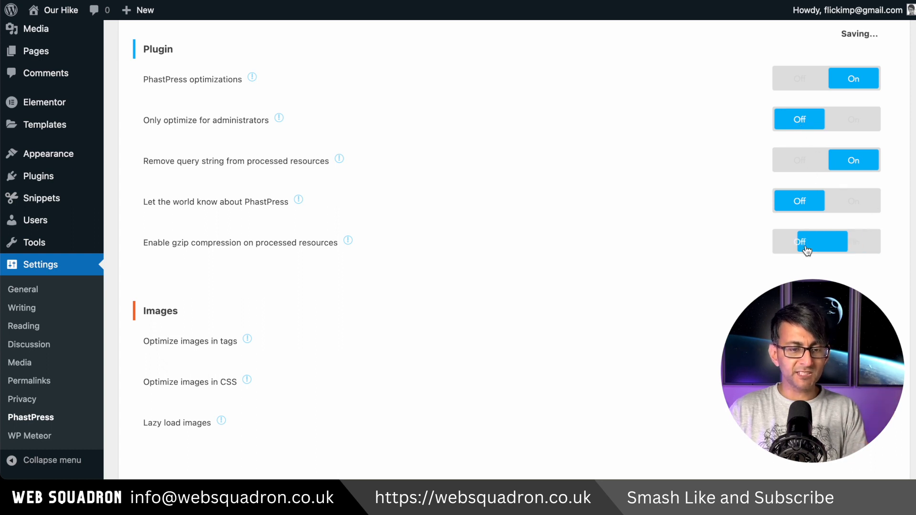
scroll(890, 169, down, 4)
scroll(792, 143, down, 1)
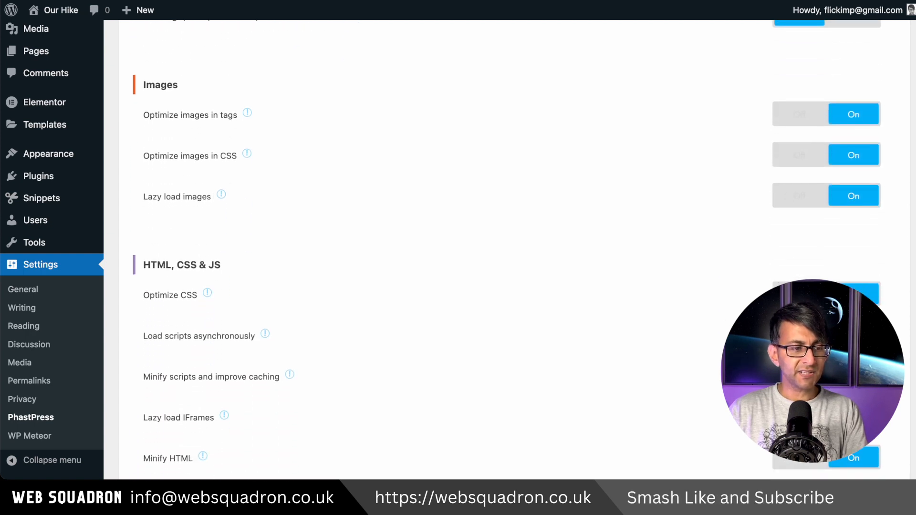
click(793, 115)
click(793, 157)
click(795, 200)
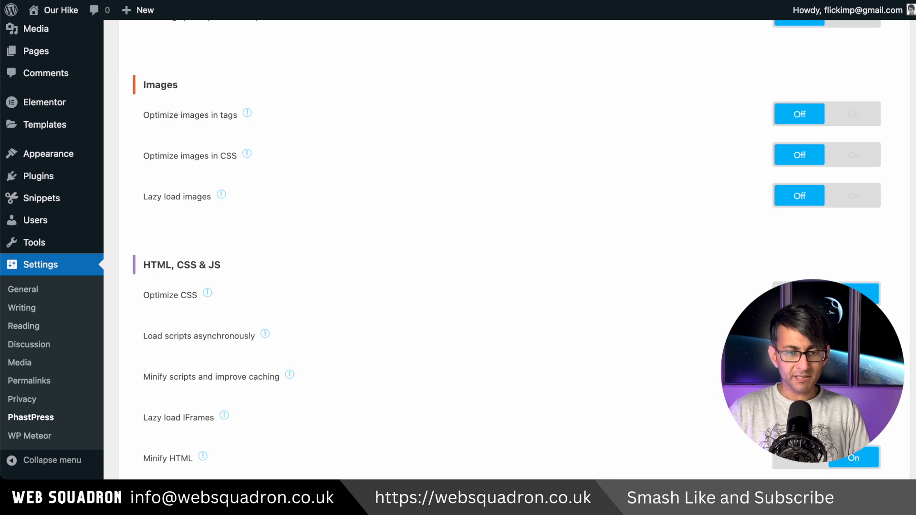
scroll(507, 251, down, 3)
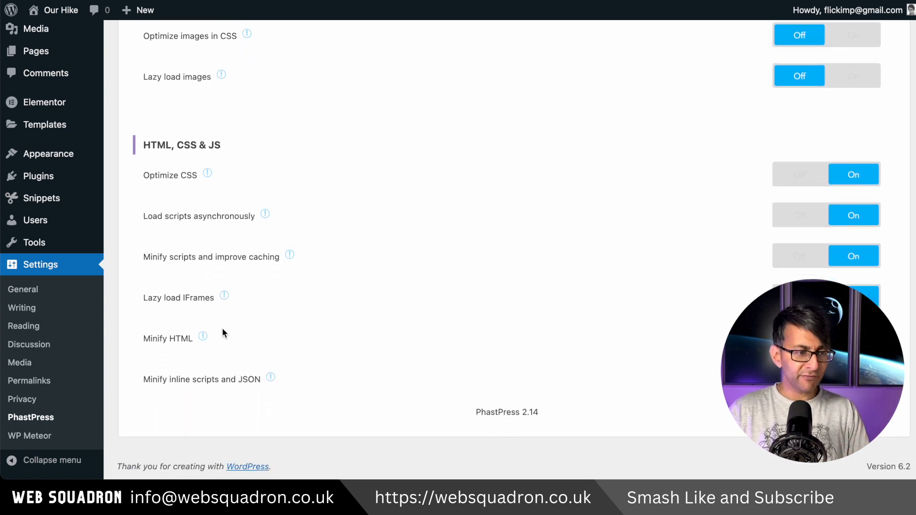
click(815, 215)
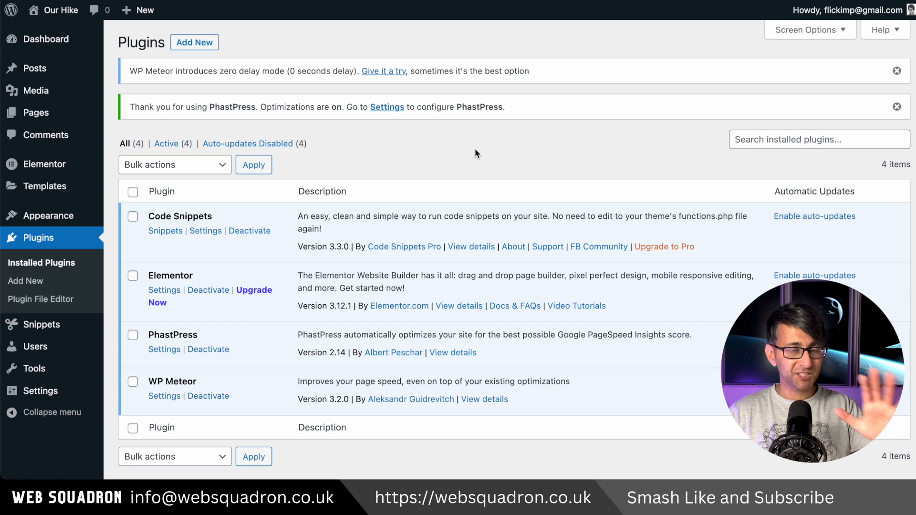
Permanently delete all the sample snippets that come with Code Snippets.
click(165, 231)
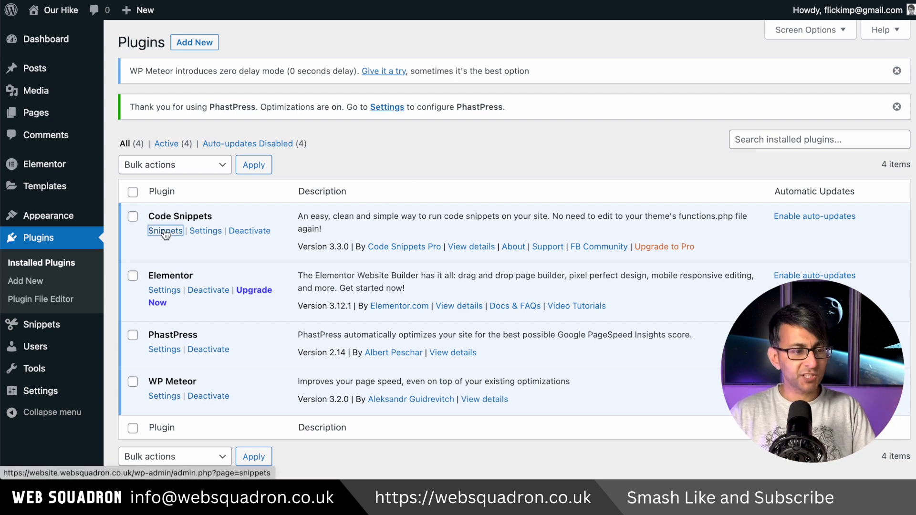
click(269, 271)
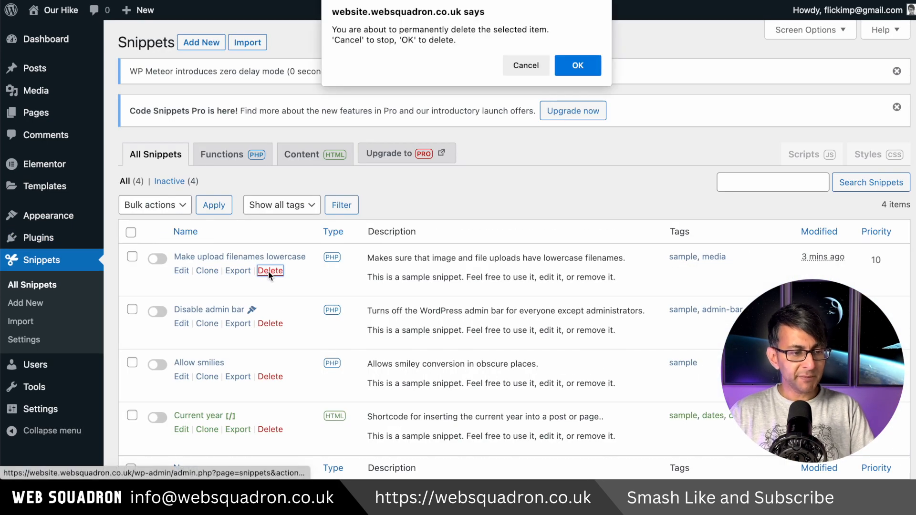
click(568, 66)
click(281, 307)
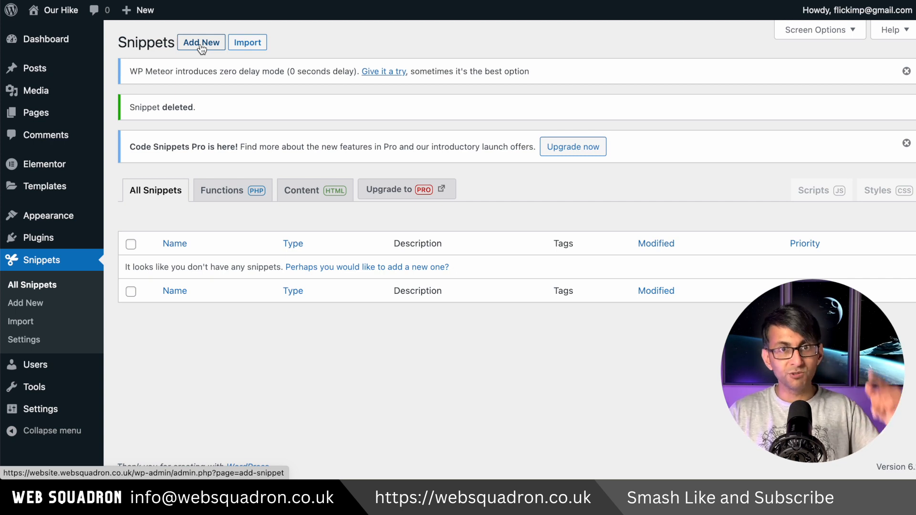
Create and activate a PHP snippet titled "Remove Google Fonts" containing add_filter( 'elementor/frontend/print_google_fonts', '__return_false' );.
click(201, 43)
text(Remove Google Fonts)
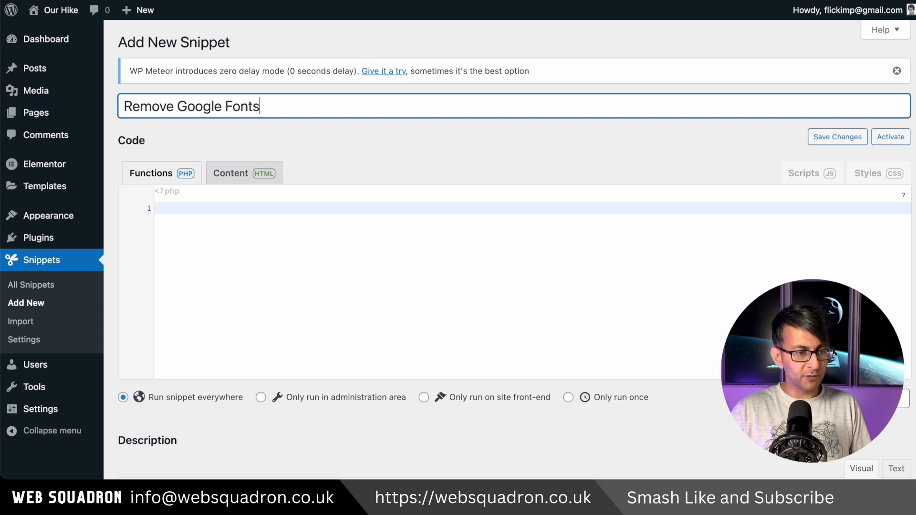
click(270, 223)
text(add_filter( 'elementor/frontend/print_google_fonts', '__return_false' );)
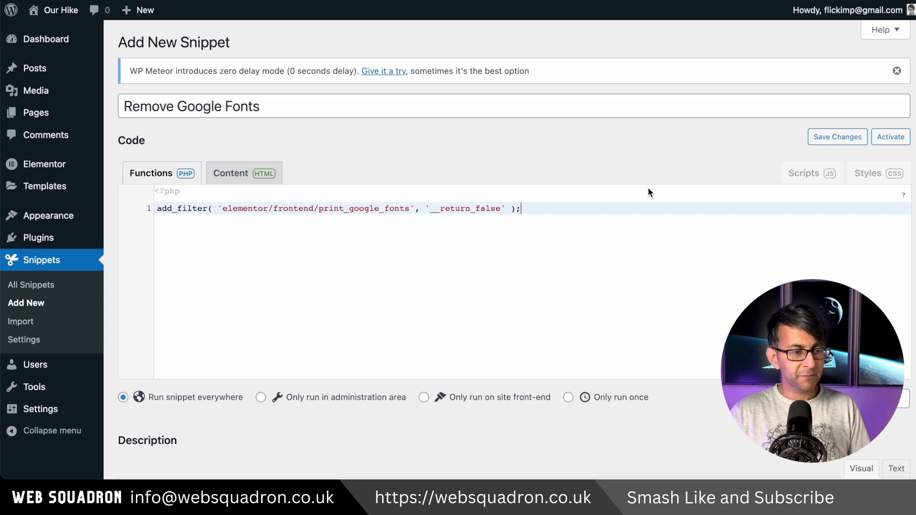
click(826, 139)
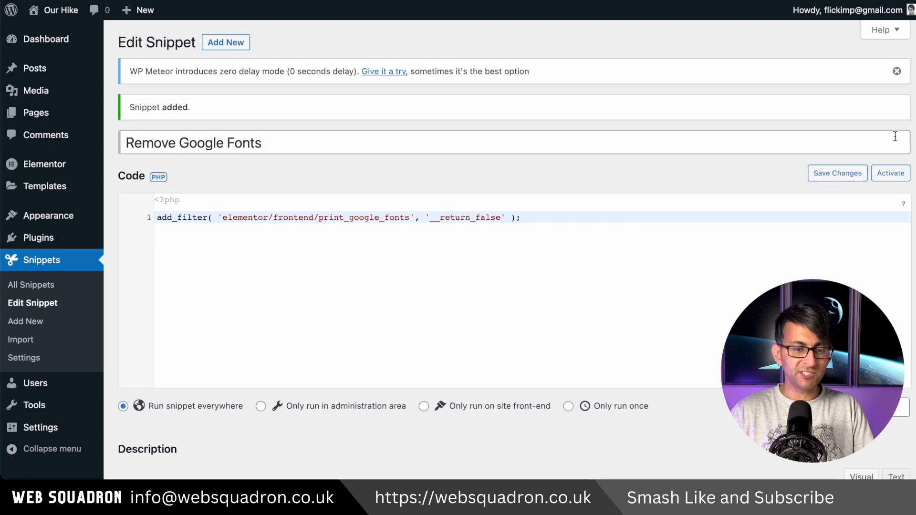
click(890, 173)
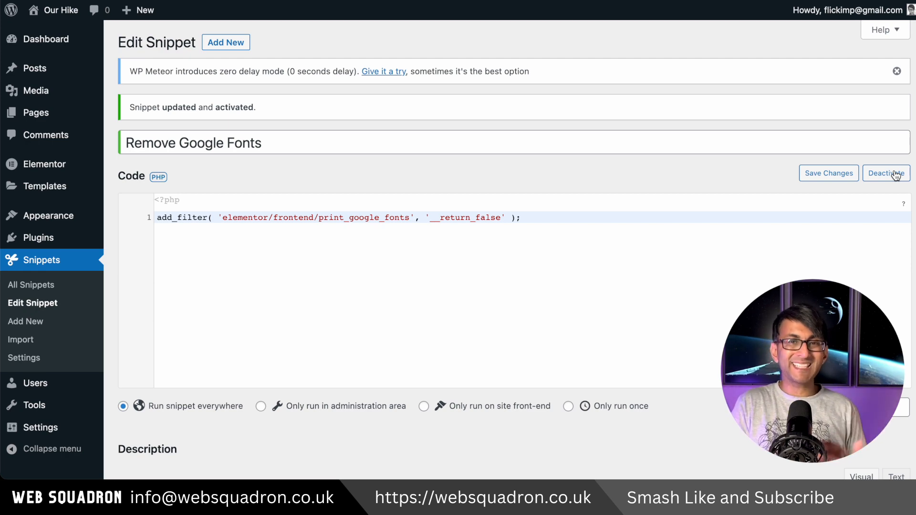
Save a new PHP snippet titled "Ensure Webfont is loaded" whose 'elementor_pro/custom_fonts/font_display' filter returns 'swap', with priority 10 and 3 arguments.
click(237, 46)
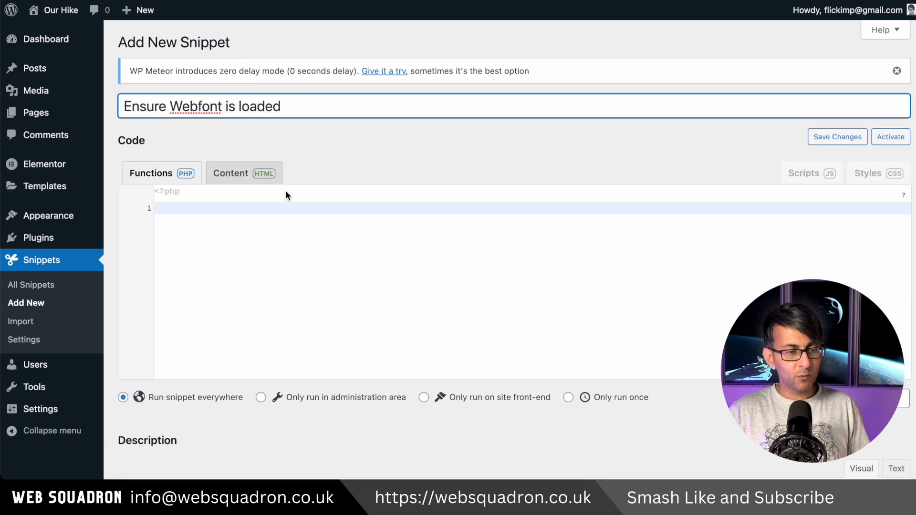
click(273, 225)
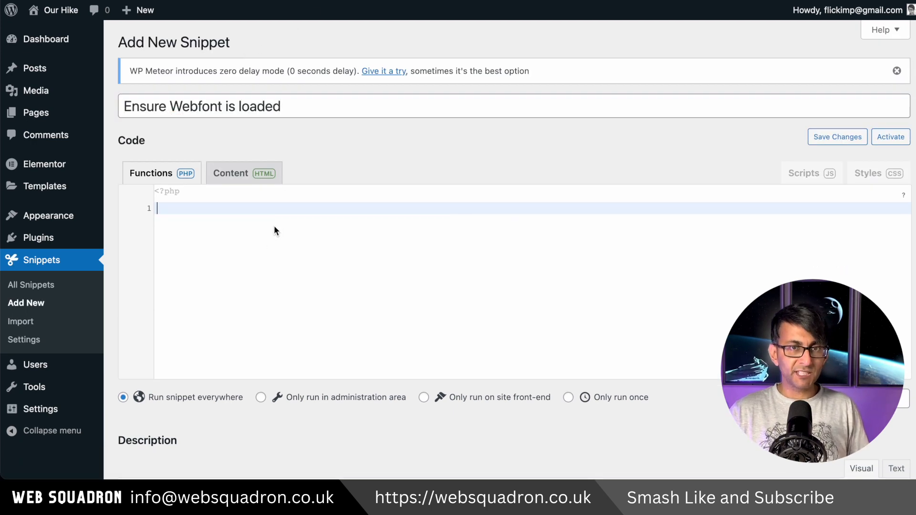
text(add_filter( 'elementor_pro/custom_fonts/font_display', function( $current_value, $font_family, $data ) {     return 'swap'; }, 10, 3 );)
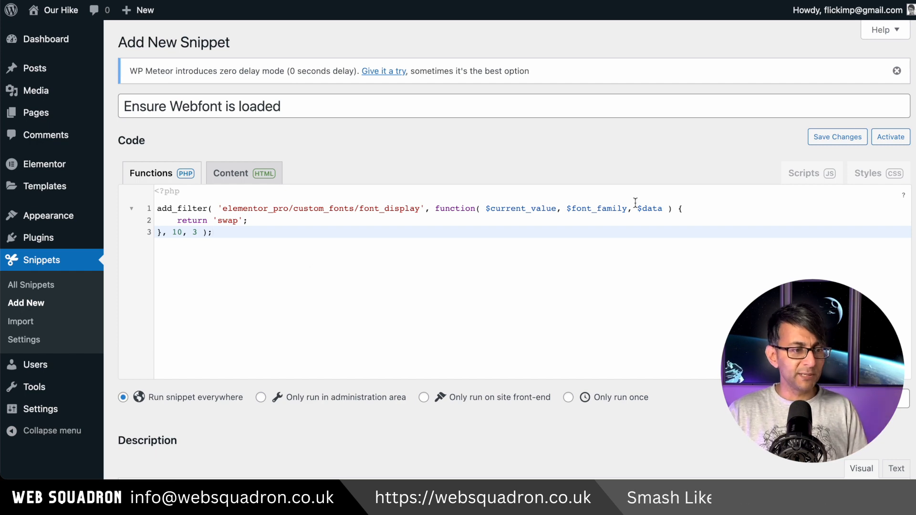
click(853, 139)
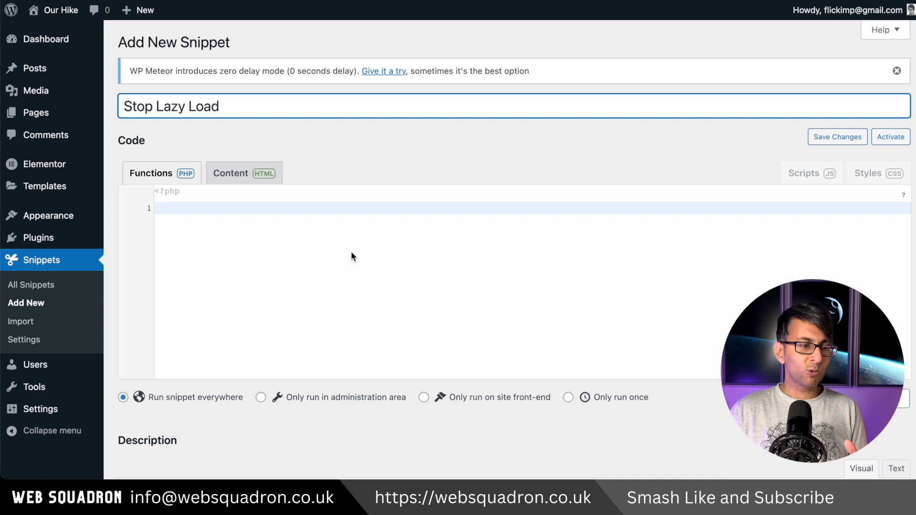
Fill the "Stop Lazy Load" PHP snippet with add_filter( 'wp_lazy_loading_enabled', '__return_false' );.
click(350, 252)
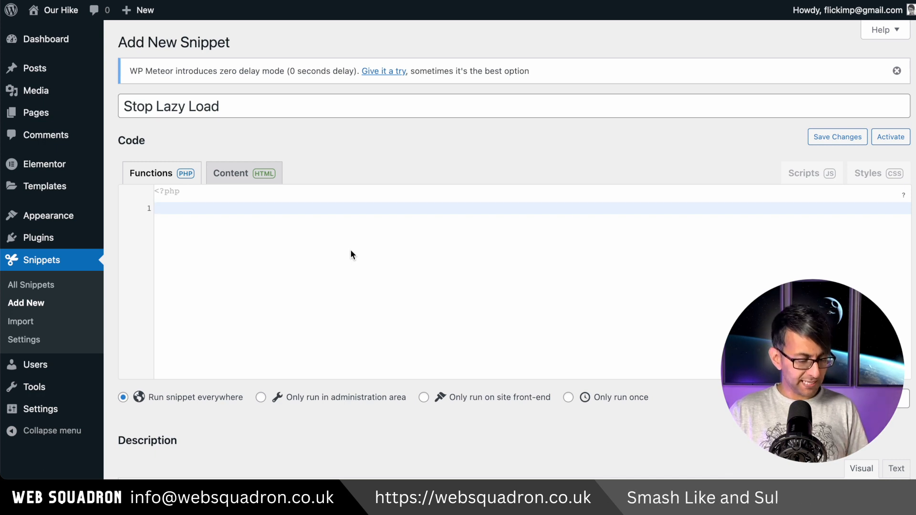
text(add_filter( 'wp_lazy_loading_enabled', '__return_false' );)
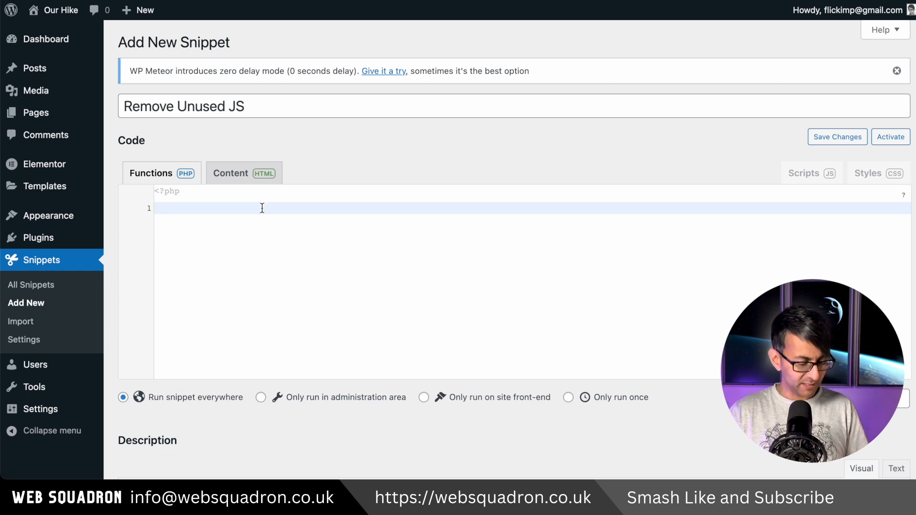
Save the "Remove Unused JS" snippet with a wp_remove_scripts function dequeuing 'jquery-ui-core' on 'homepage' for non-admins, hooked to 'wp_enqueue_scripts' at priority 99.
text(/**  * We will Dequeue the jQuery UI script as example.  *  * Hooked to the wp_print_scripts action, with a late priority (99),  * so that it is after the script was enqueued.  */ function wp_remove_scripts() { // check if user is admina  if (current_user_can( 'update_core' )) {             return;         }  else {     // Check for the page you want to target     if ( is_page( 'homepage' ) ) {         // Remove Scripts   wp_dequeue_style( 'jquery-ui-core' );      }  } } add_action( 'wp_enqueue_scripts', 'wp_remove_scripts', 99 );)
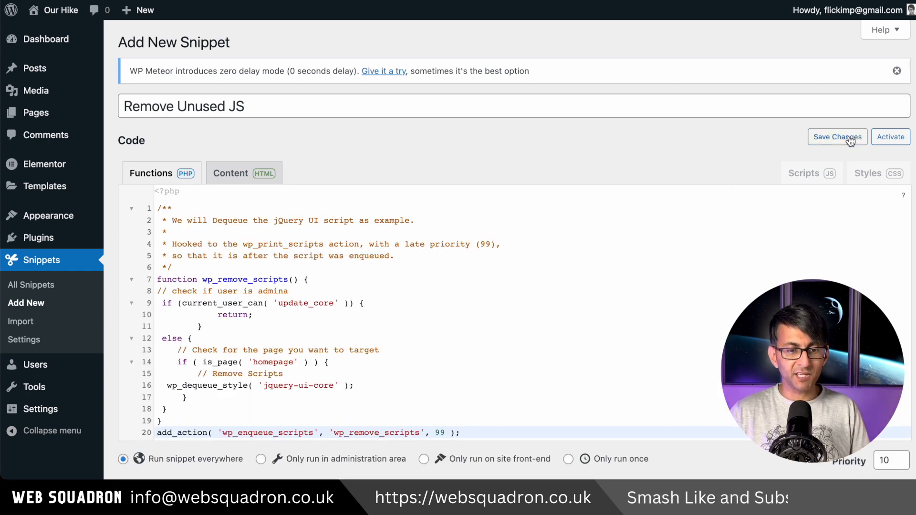
click(850, 138)
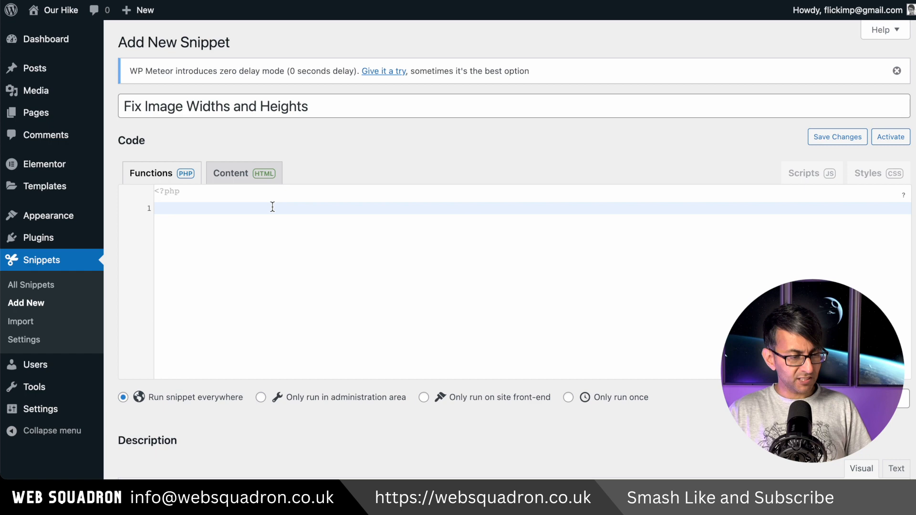
Paste the add_image_dimensions code filtering 'the_content' into the "Fix Image Widths and Heights" snippet and save it.
key(super+v)
scroll(485, 293, up, 3)
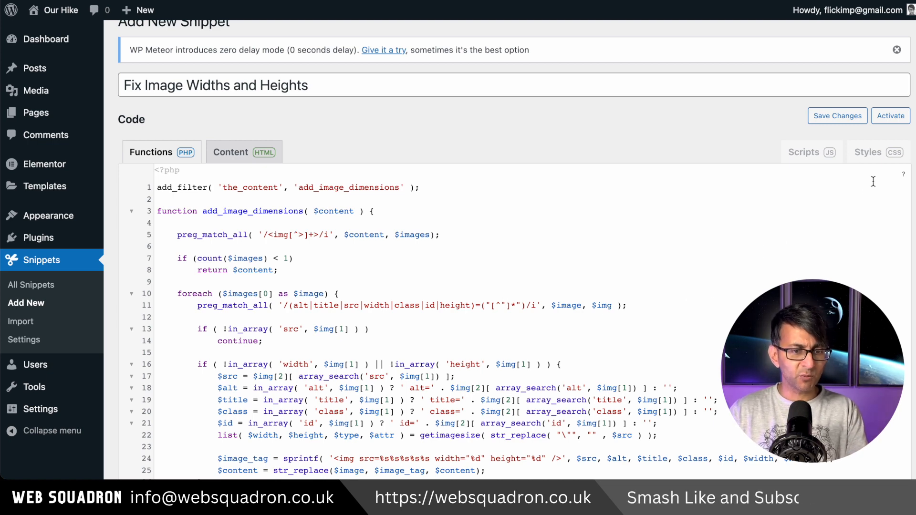
click(844, 123)
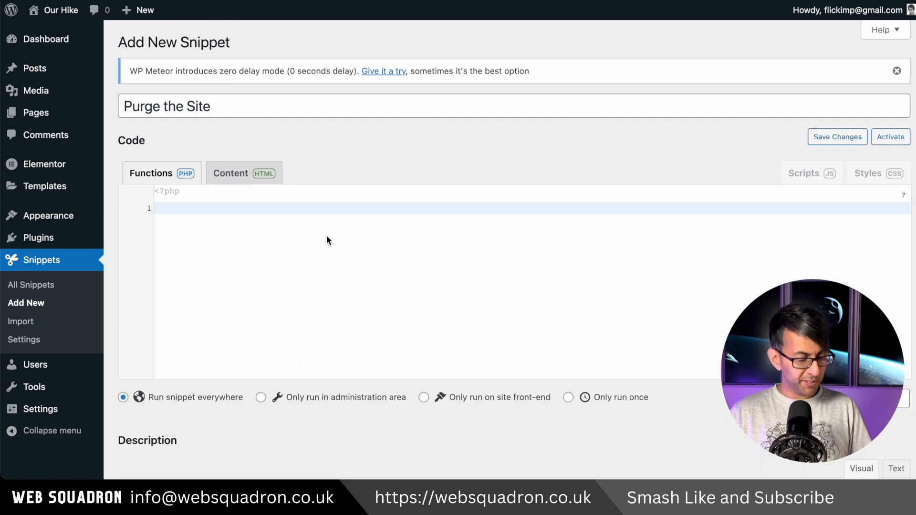
Paste the code that adds a Purge Cache button to the admin bar into the "Purge the Site" snippet and activate it.
key(ctrl+v)
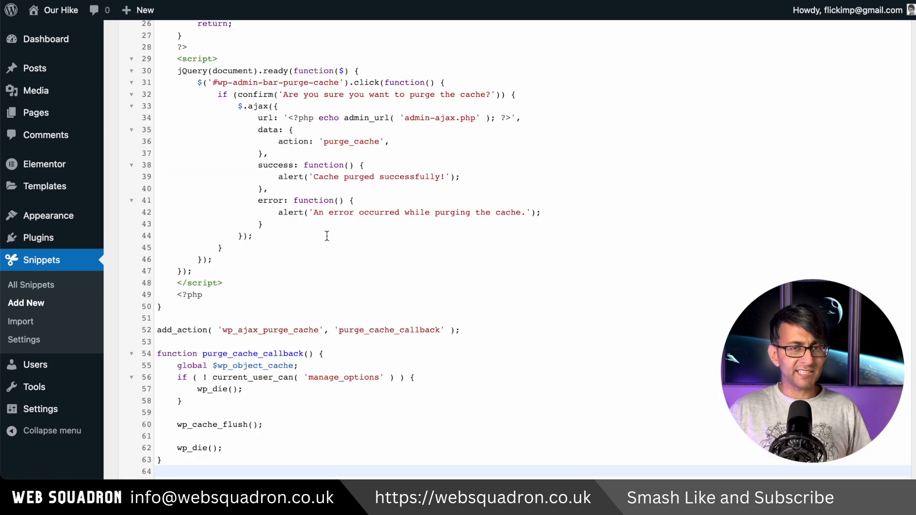
scroll(557, 270, down, 6)
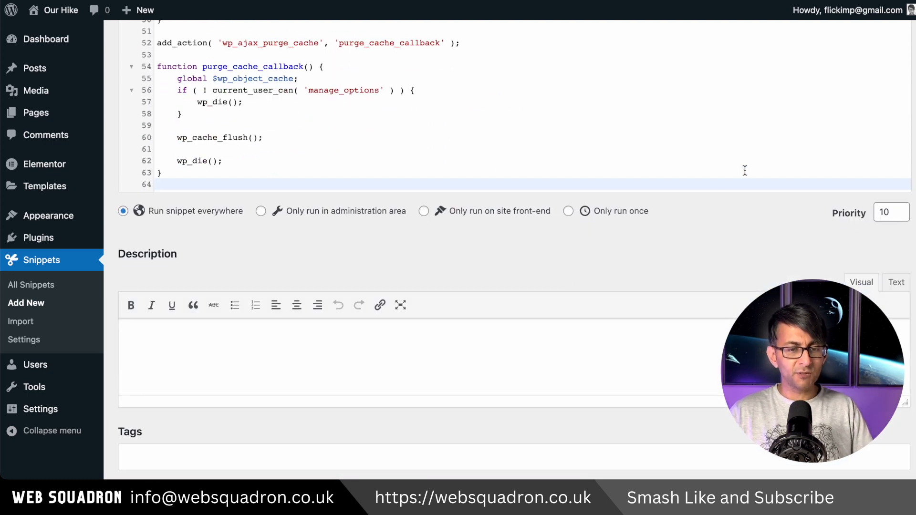
scroll(761, 137, up, 4)
scroll(779, 129, down, 4)
scroll(773, 155, up, 3)
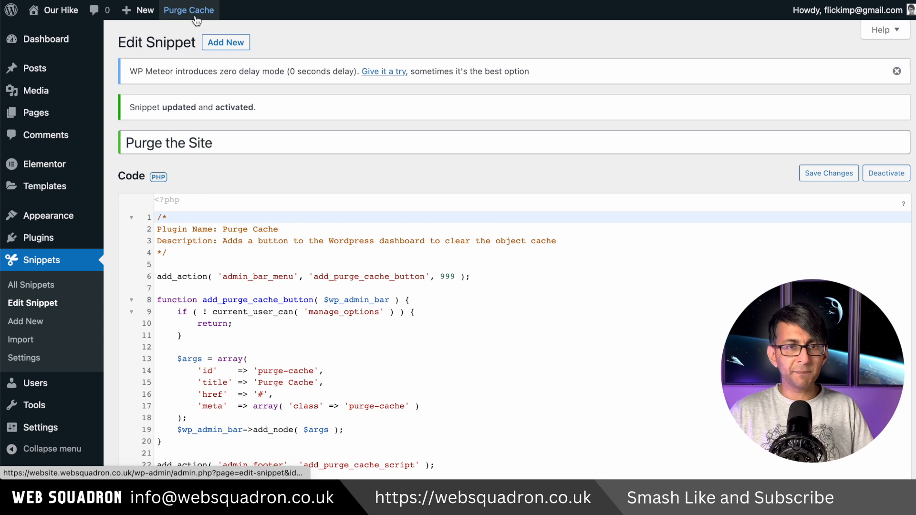
Test the new Purge Cache command by purging the site's cache.
click(197, 16)
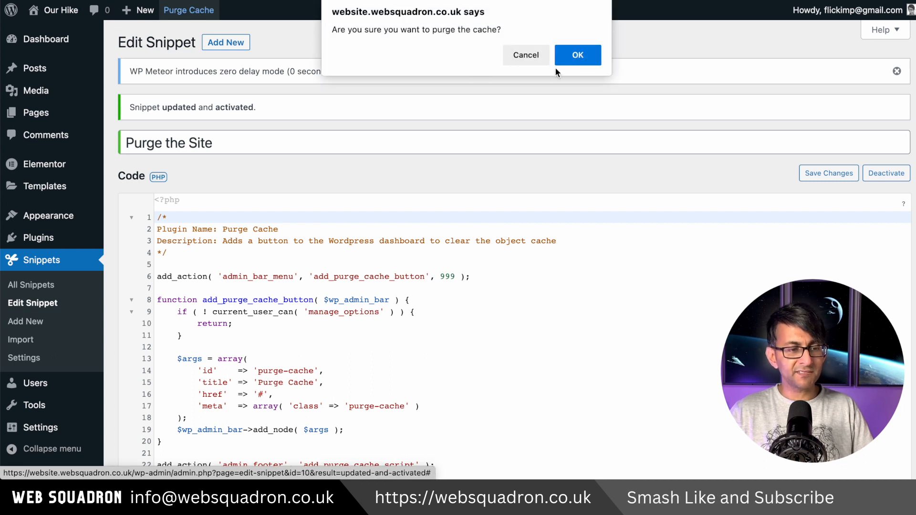
click(571, 59)
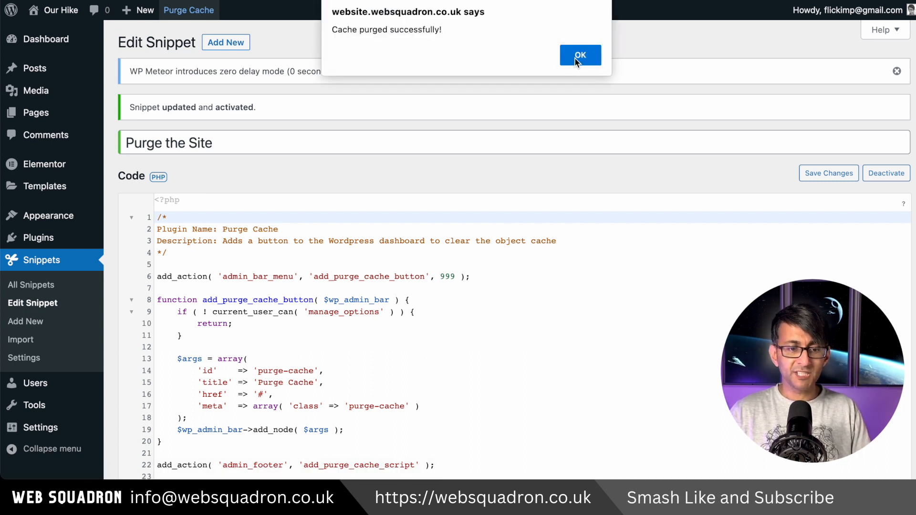
click(574, 55)
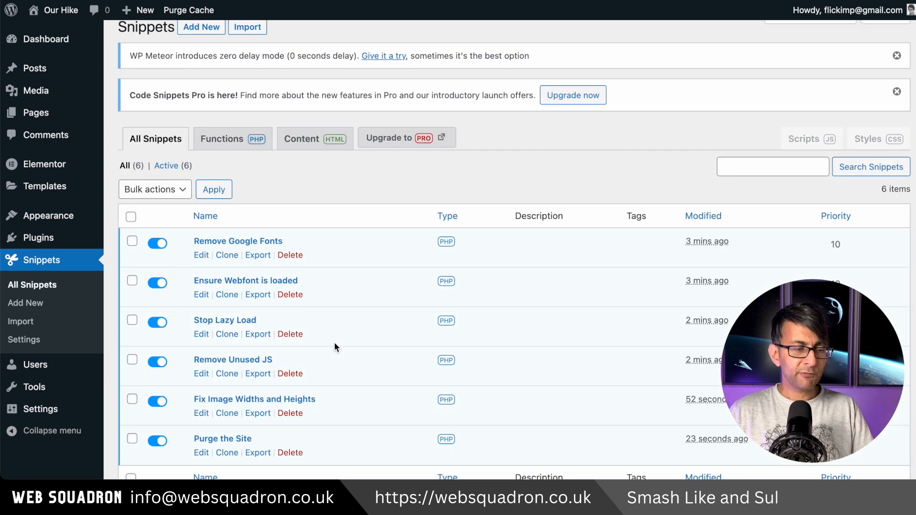
Deactivate the "Purge the Site" snippet in the snippets list and activate it again.
scroll(335, 344, down, 3)
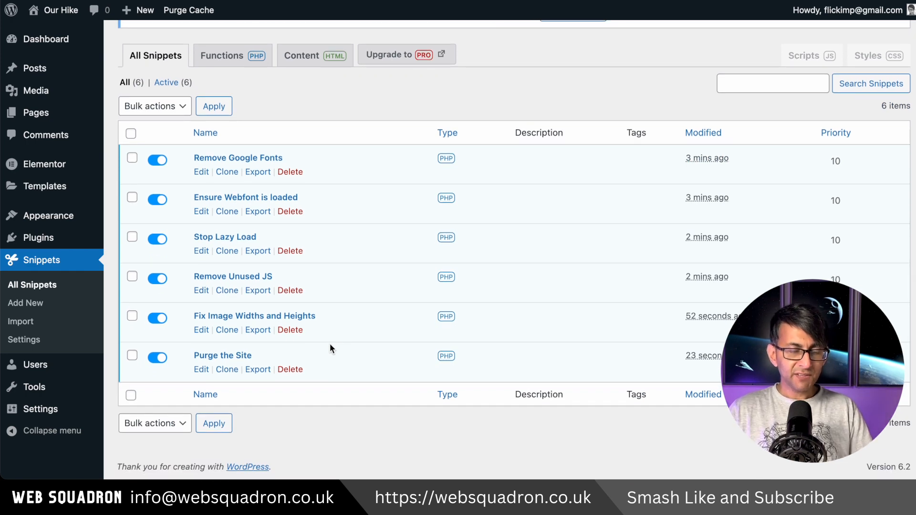
click(157, 358)
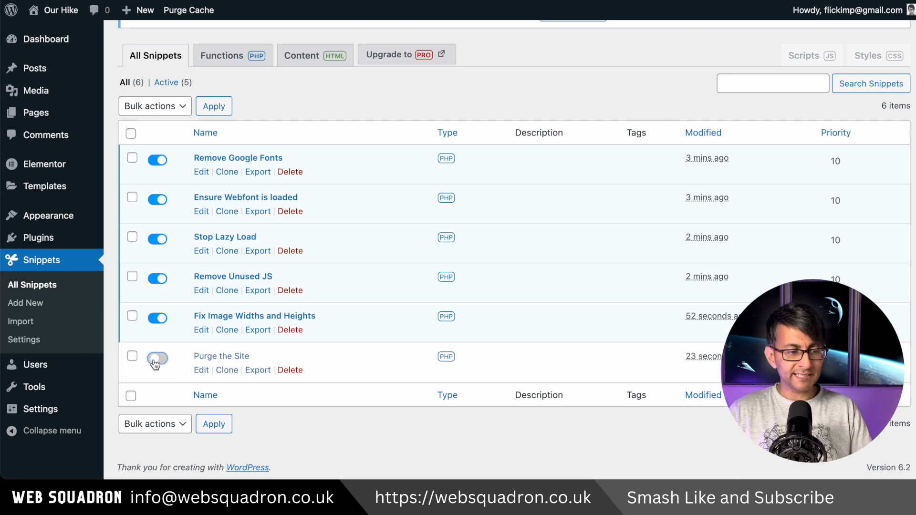
click(153, 362)
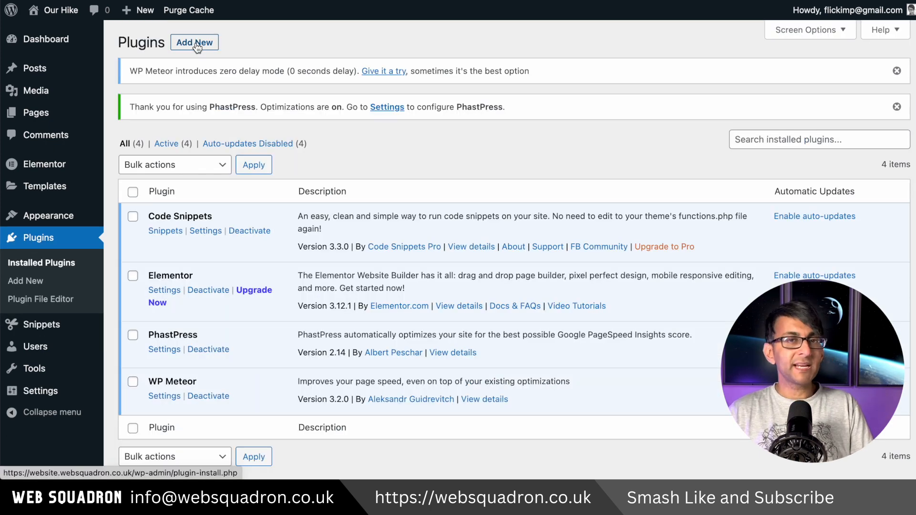
Open the form for uploading a new plugin from a file.
click(195, 43)
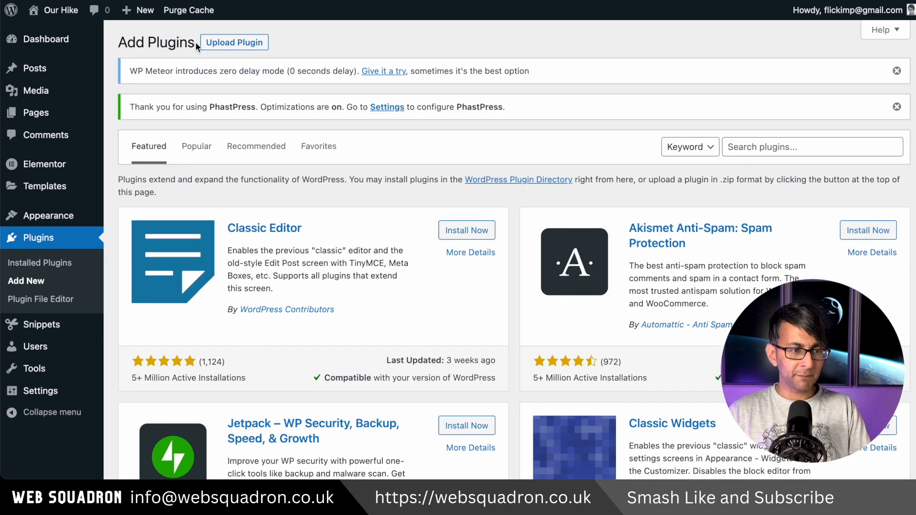
click(236, 46)
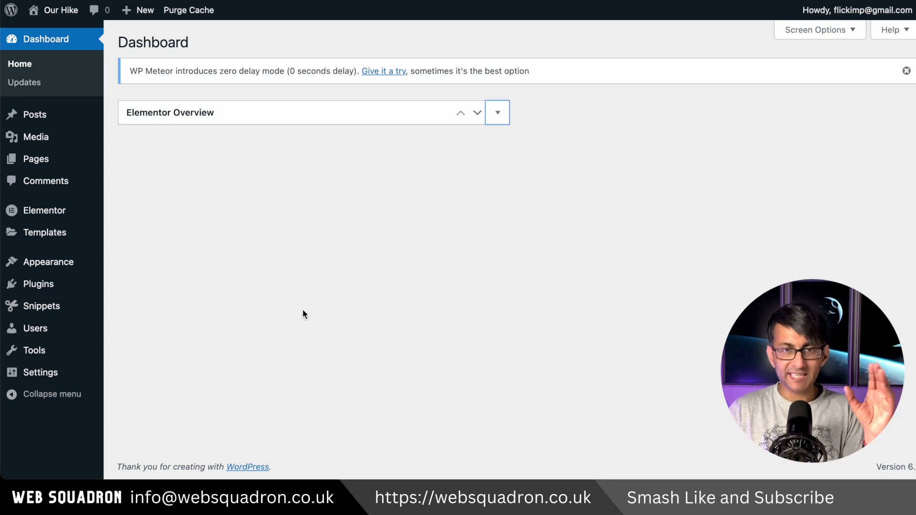
In Elementor's general settings, turn off usage data sharing and save the changes.
mouse_move(61, 217)
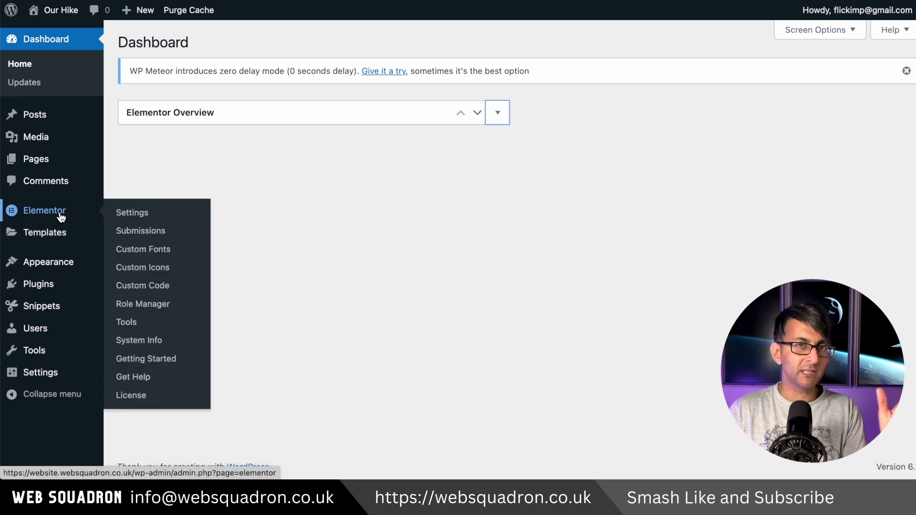
click(141, 218)
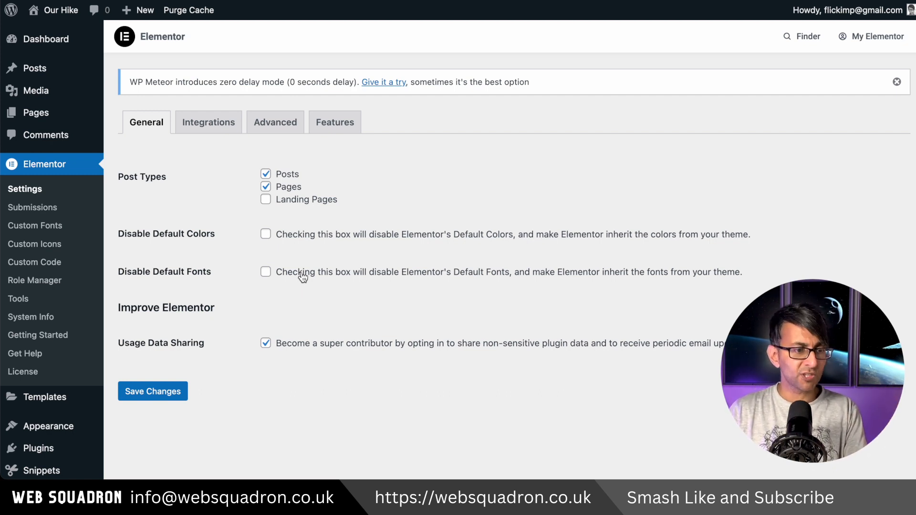
click(265, 343)
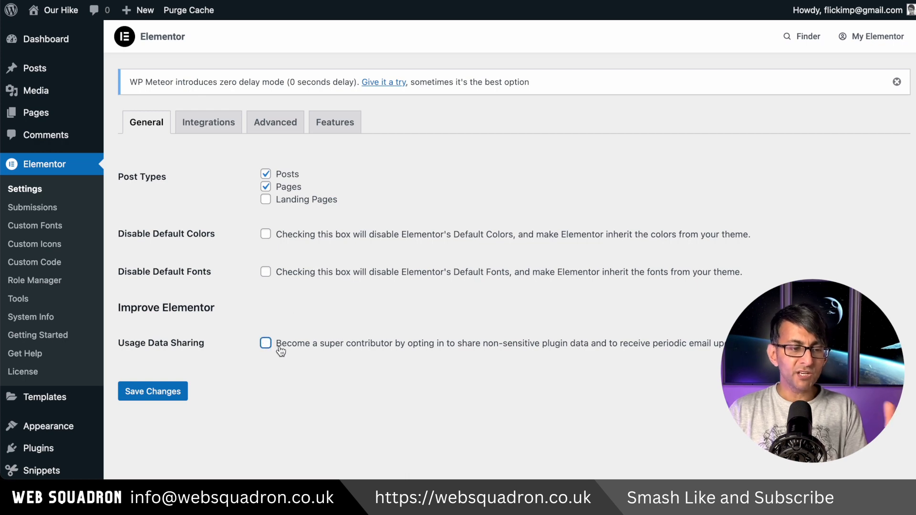
click(175, 397)
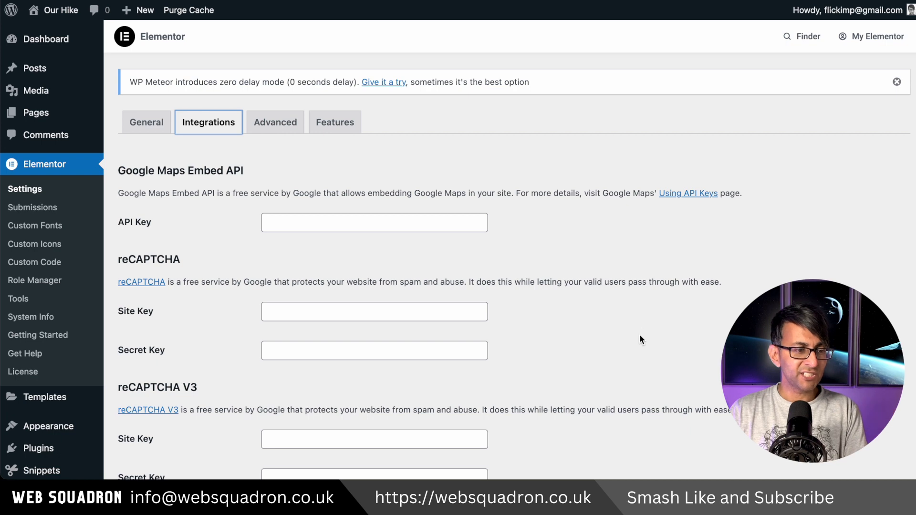
Set Google Fonts to Disable in Elementor's advanced settings.
scroll(565, 318, down, 1)
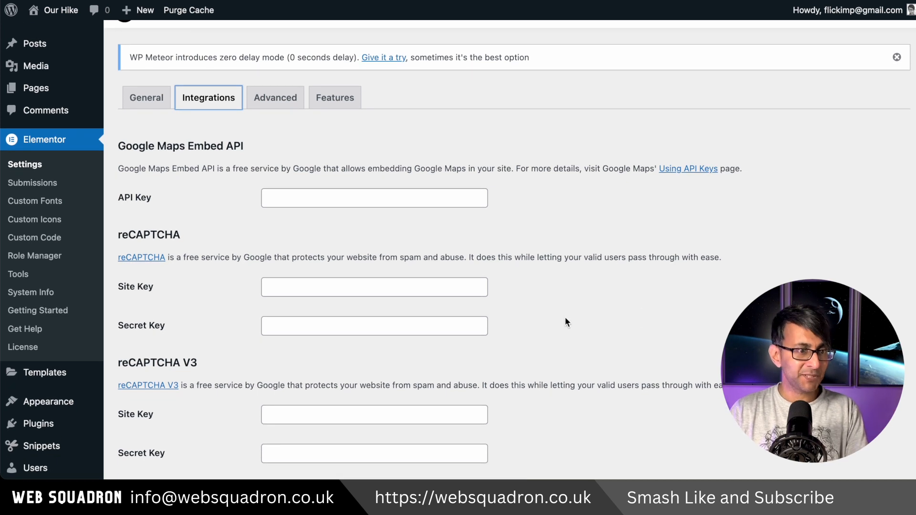
click(275, 102)
scroll(532, 184, down, 5)
click(286, 141)
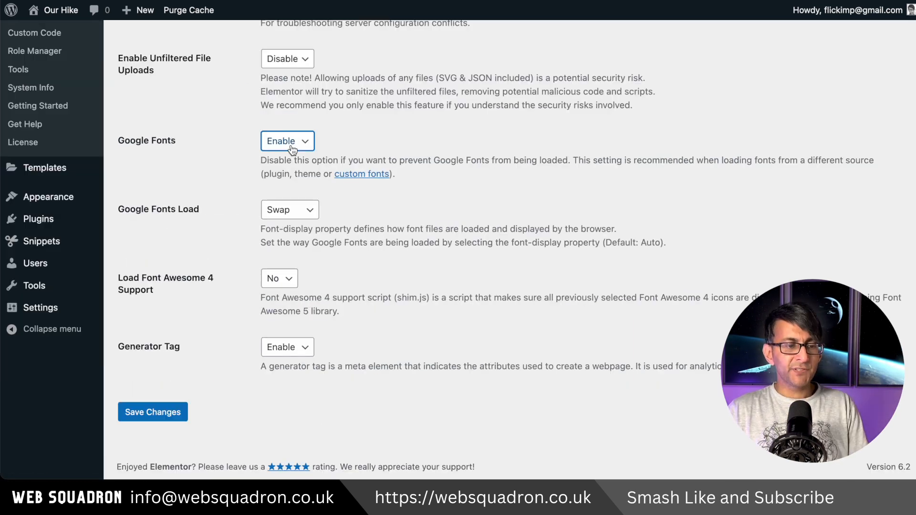
click(292, 156)
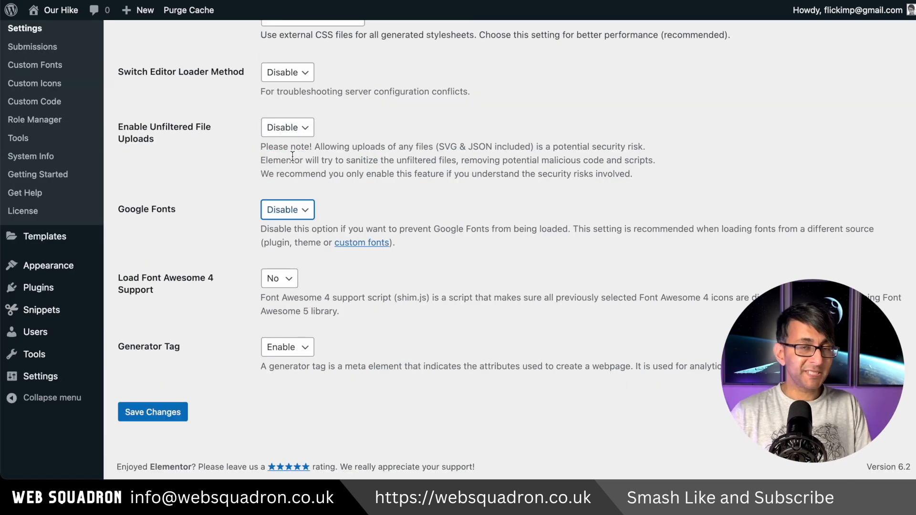
In Elementor's ongoing experiments, set Inline Font Icons and Flexbox Container to Active.
scroll(291, 206, up, 4)
click(342, 125)
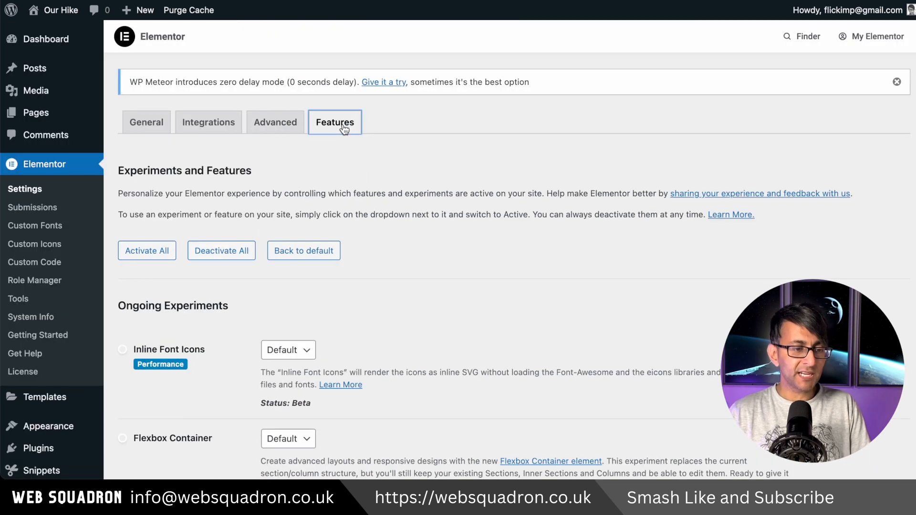
scroll(461, 276, down, 5)
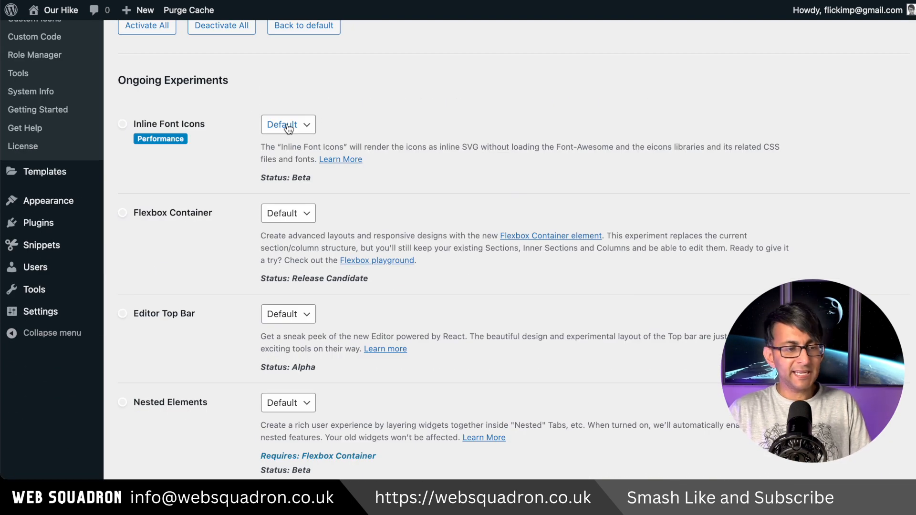
click(288, 127)
click(290, 139)
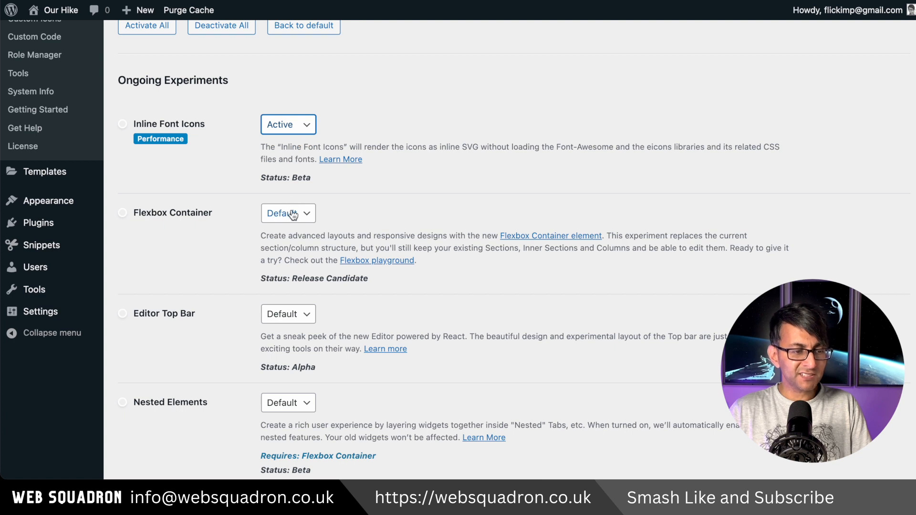
click(293, 215)
click(308, 228)
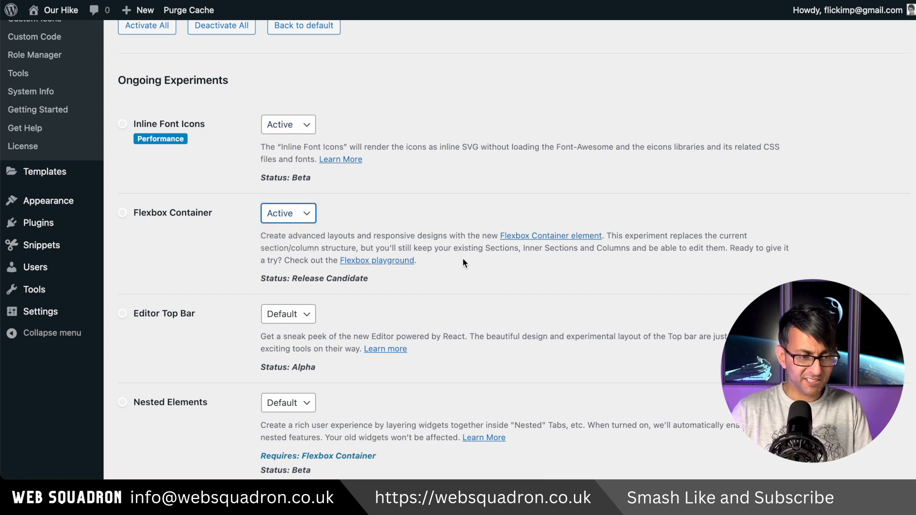
Set the Nested Elements experiment to Active and Lazy Load Background Images to Inactive.
scroll(463, 259, down, 5)
click(291, 177)
click(293, 192)
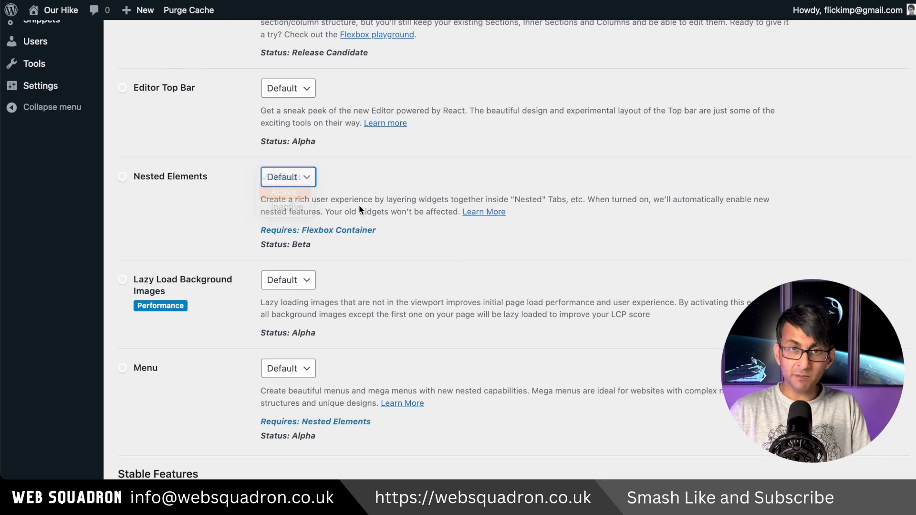
scroll(453, 308, down, 3)
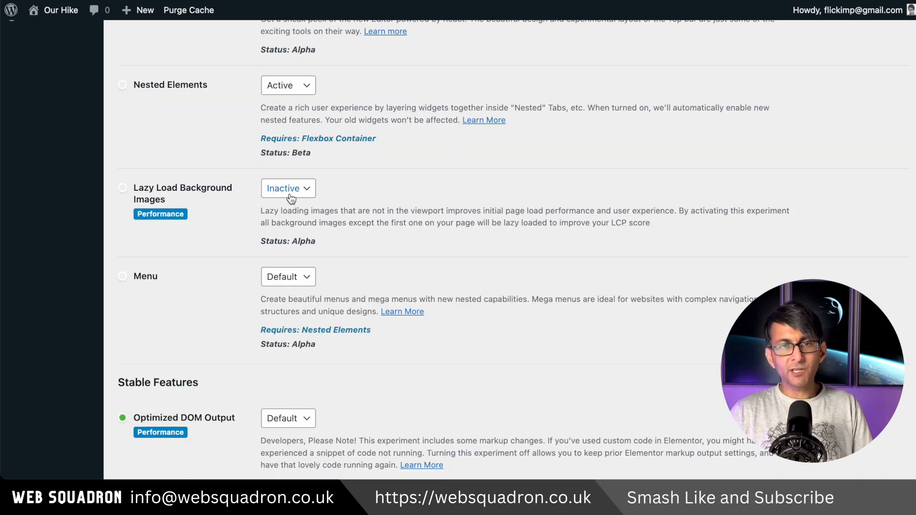
click(291, 199)
click(304, 188)
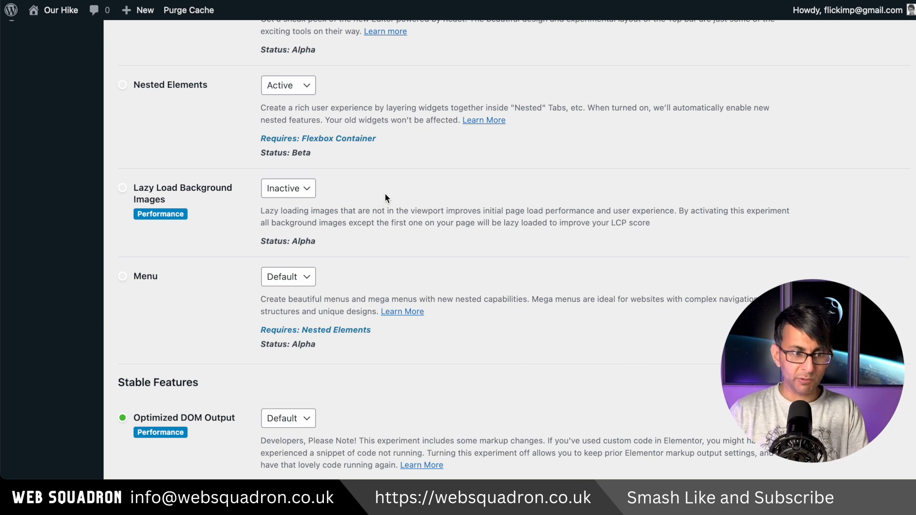
Among Elementor's stable features, set Optimized DOM Output and Improved CSS Loading to Active.
scroll(384, 193, down, 7)
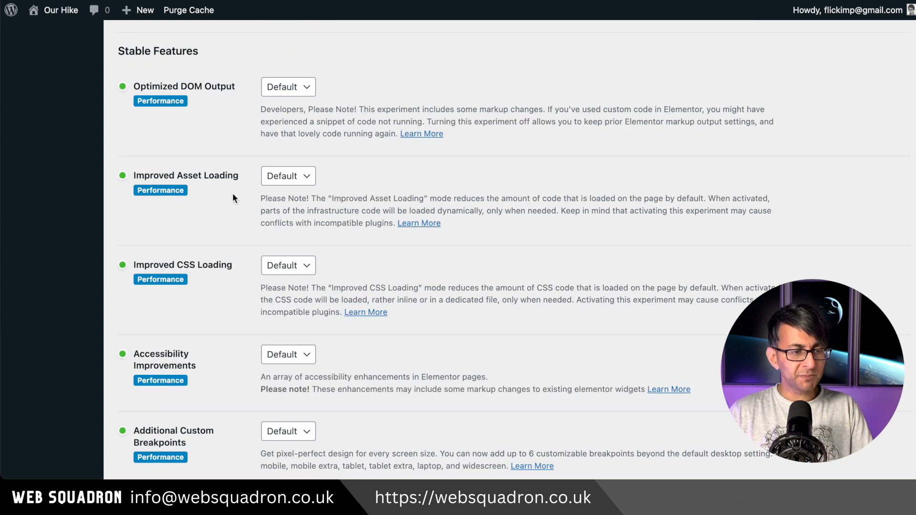
click(289, 87)
click(285, 94)
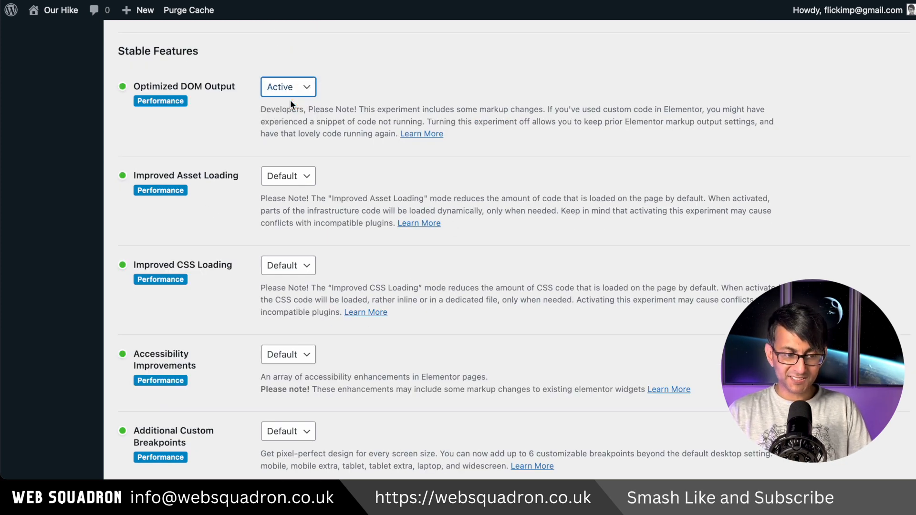
click(287, 266)
click(285, 281)
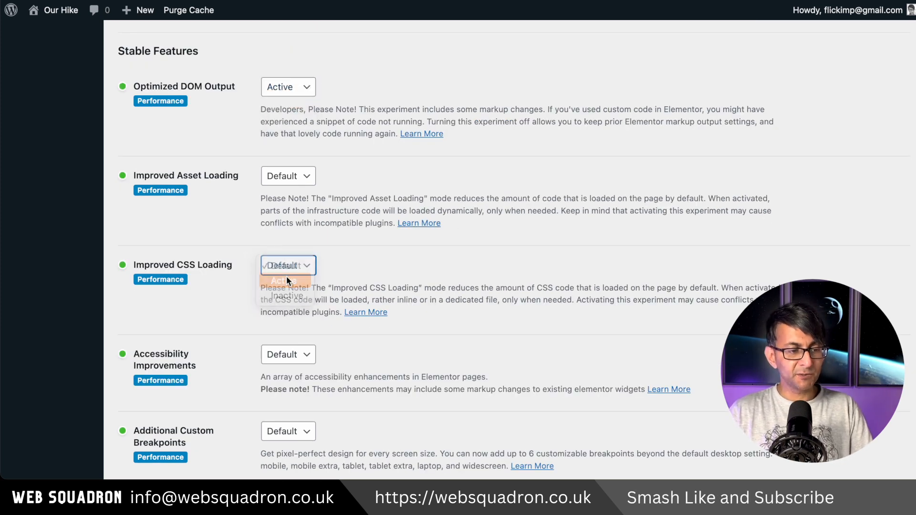
scroll(379, 353, down, 2)
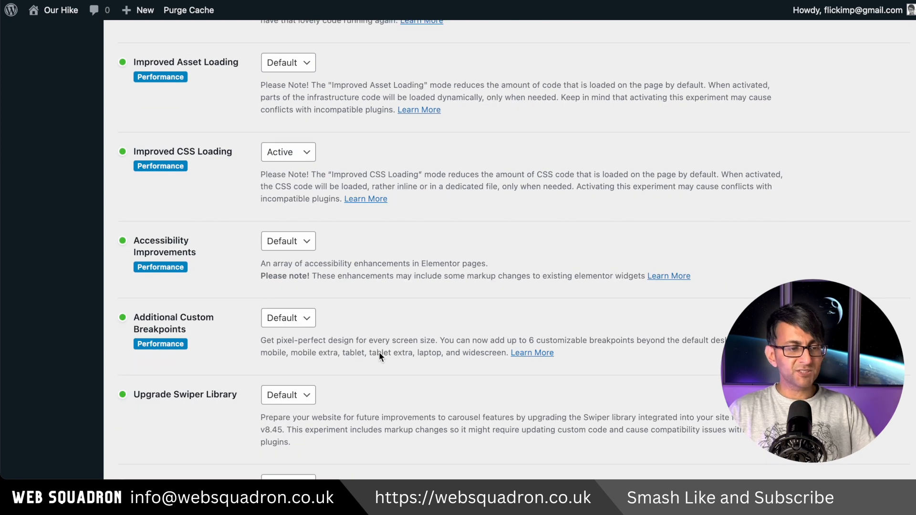
Check the available states of Elementor's Form Submissions feature without changing it.
scroll(379, 351, down, 10)
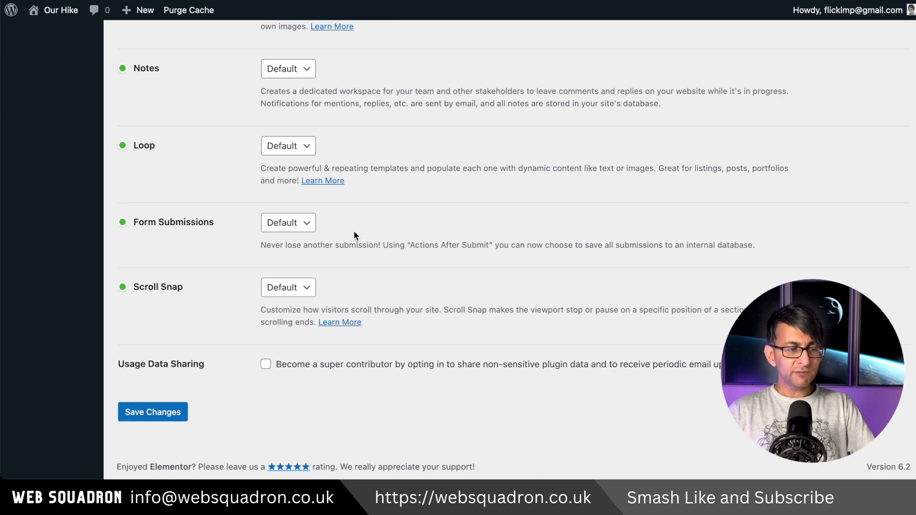
click(298, 224)
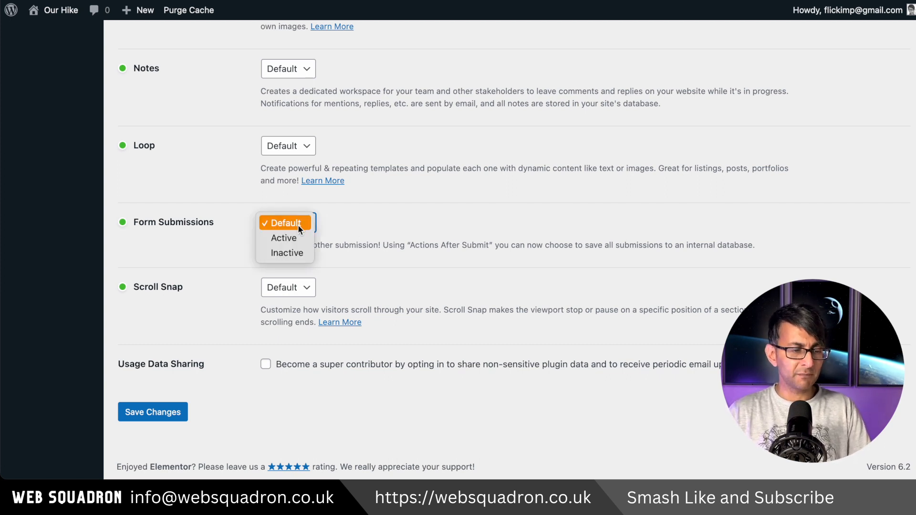
click(413, 223)
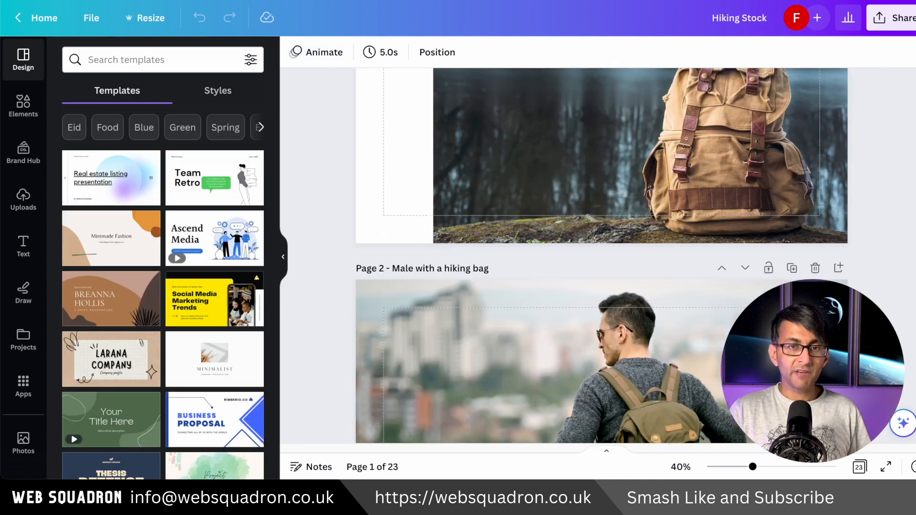
Switch to the Hiking Stock design in Canva and look through its titled photo pages.
scroll(601, 258, down, 10)
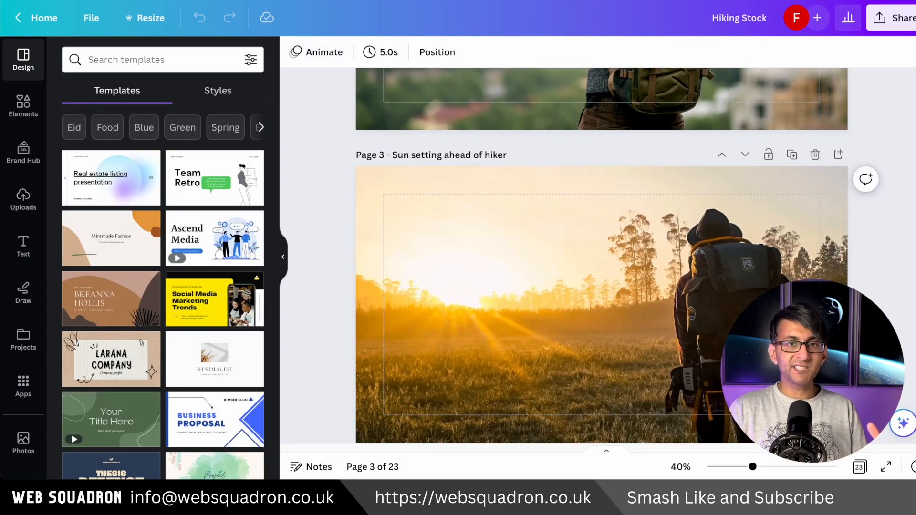
scroll(769, 132, down, 20)
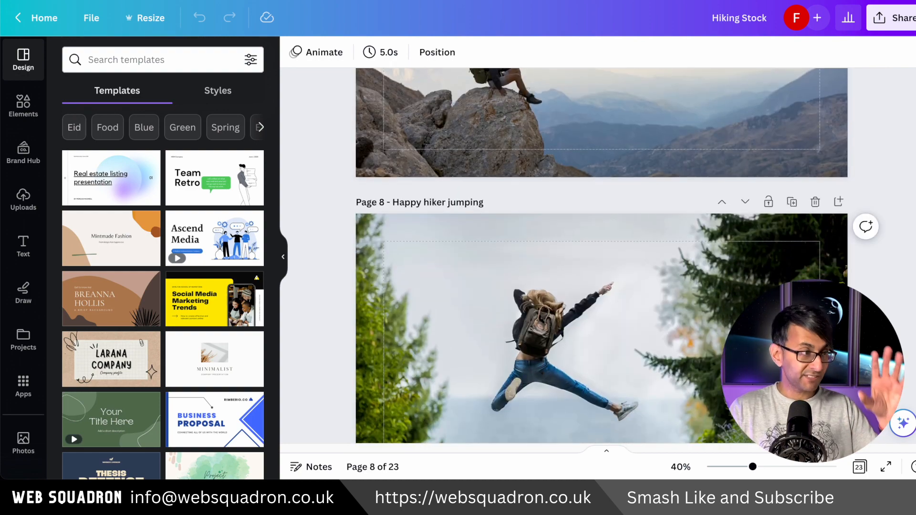
scroll(601, 257, up, 3)
scroll(601, 258, up, 5)
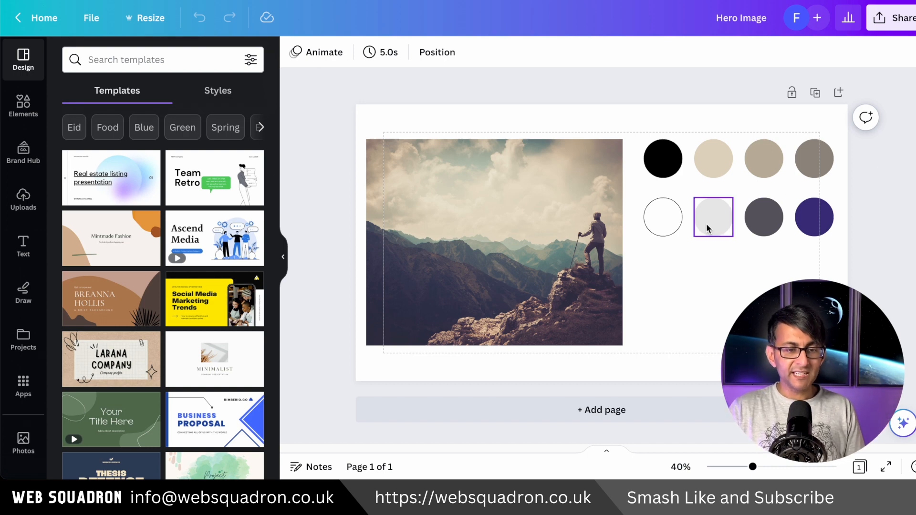
In Canva's Hero Image design, inspect the document colors and the purple circle's hex code.
click(692, 281)
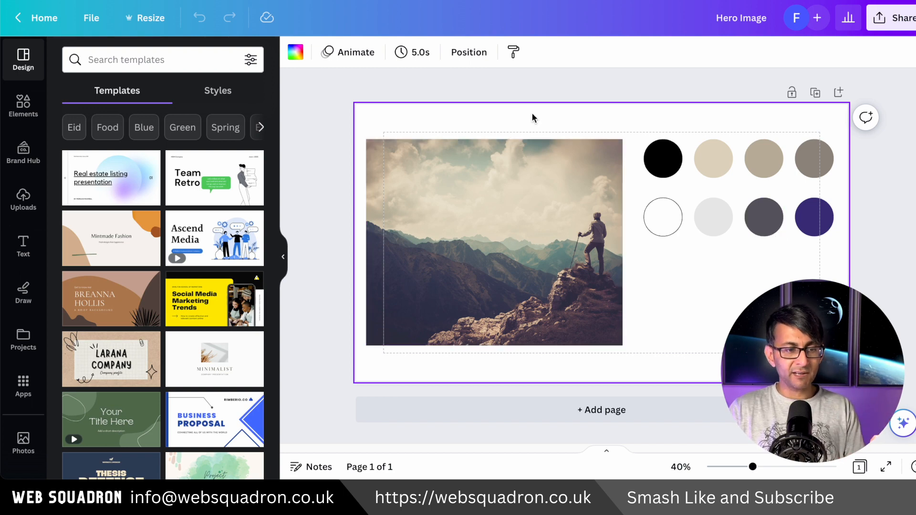
click(293, 54)
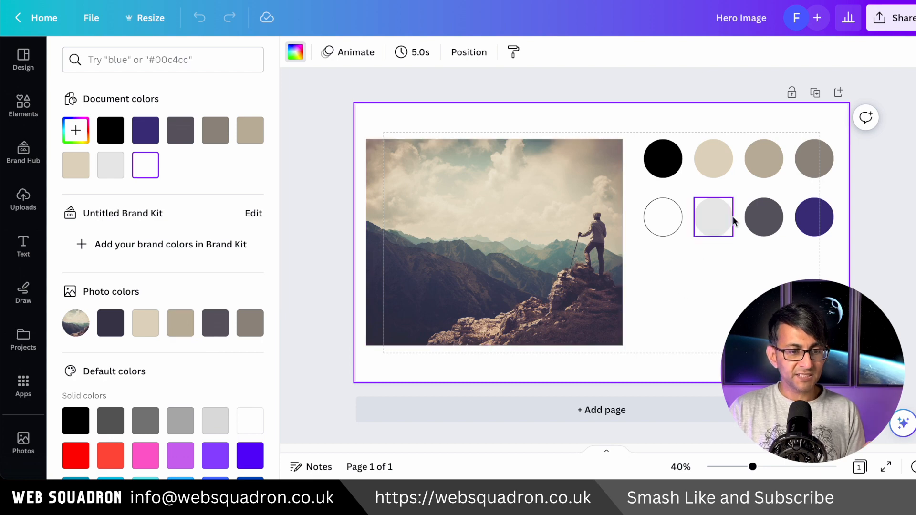
click(809, 218)
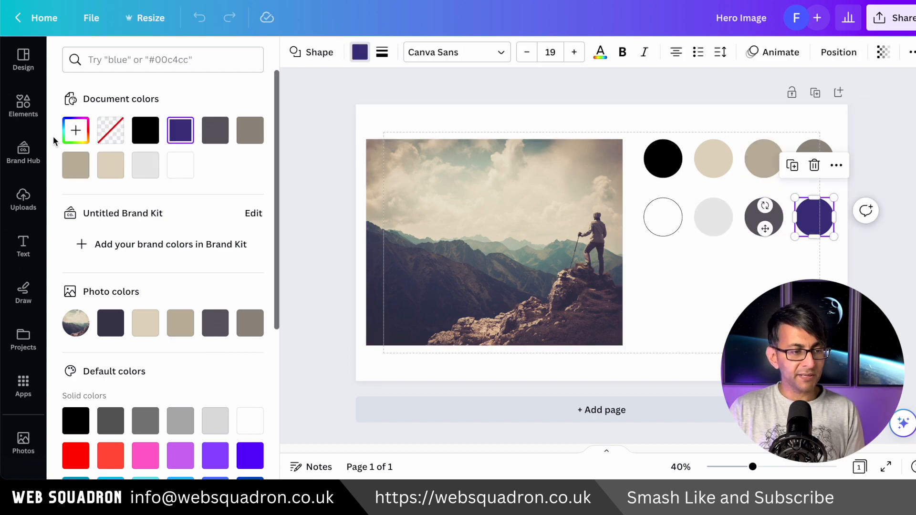
click(73, 135)
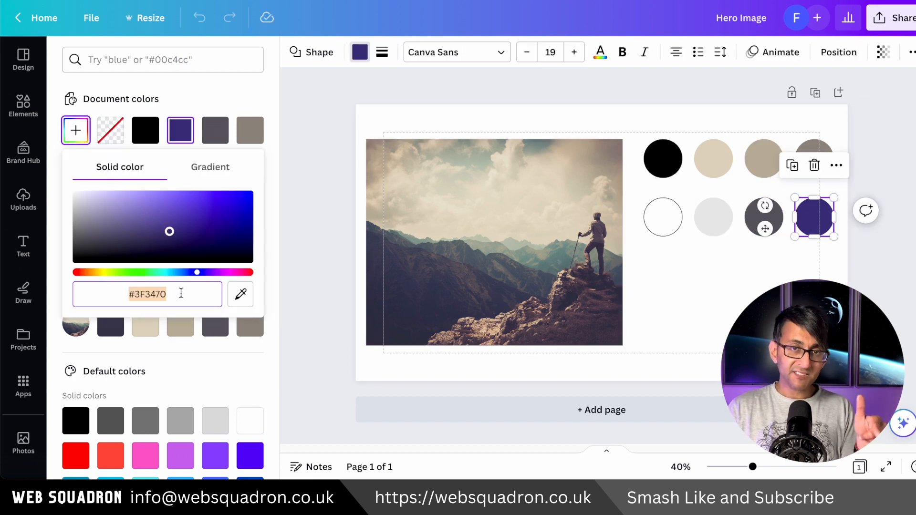
click(715, 312)
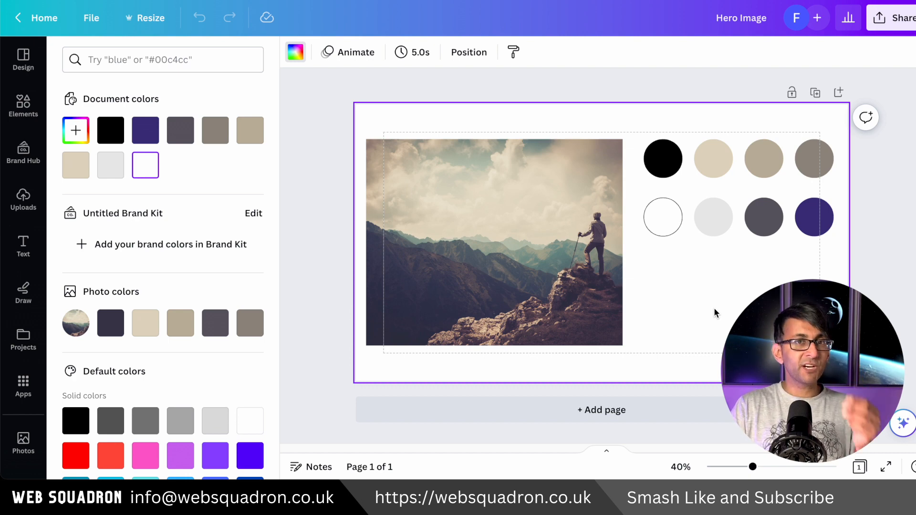
Copy the hex color code of the purple circle in the Hero Image palette.
click(814, 217)
click(76, 130)
click(156, 294)
key(ctrl+c)
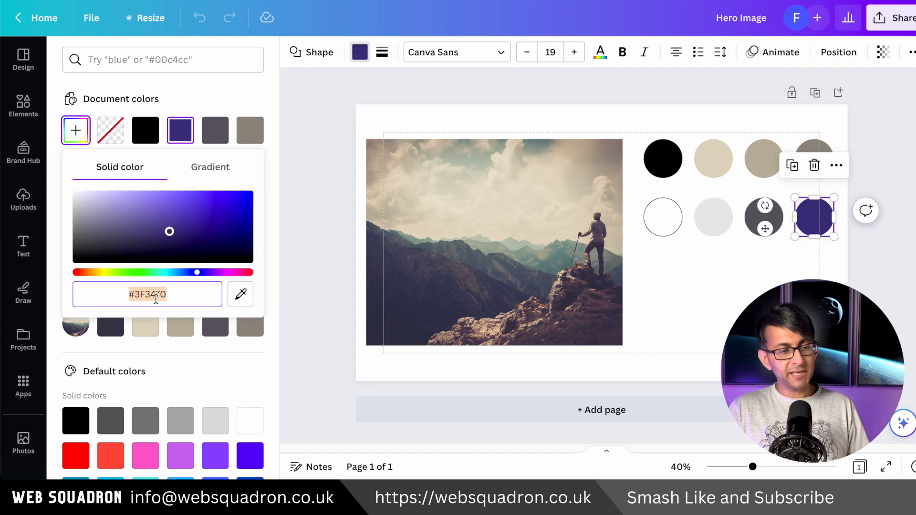
double_click(156, 294)
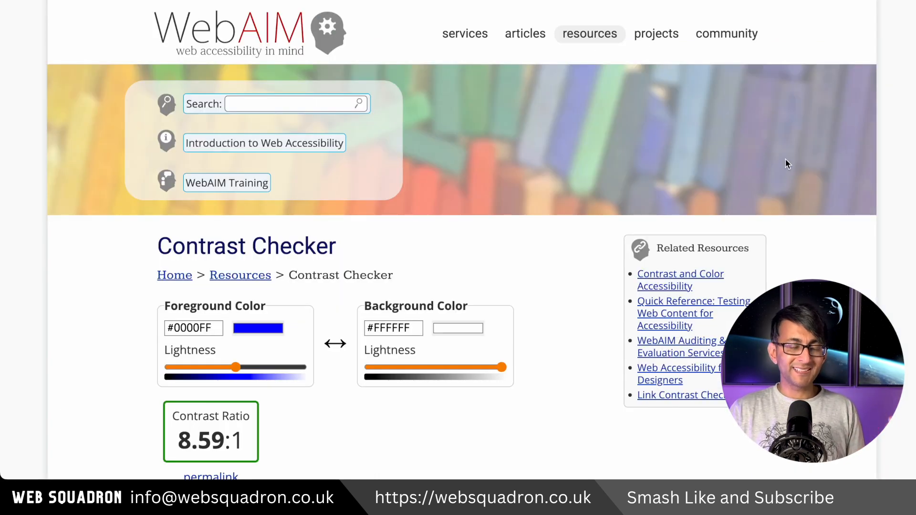
Switch to the WebAIM Contrast Checker and set the background color to the copied code #3F3470.
scroll(778, 173, down, 3)
scroll(797, 98, down, 1)
click(397, 131)
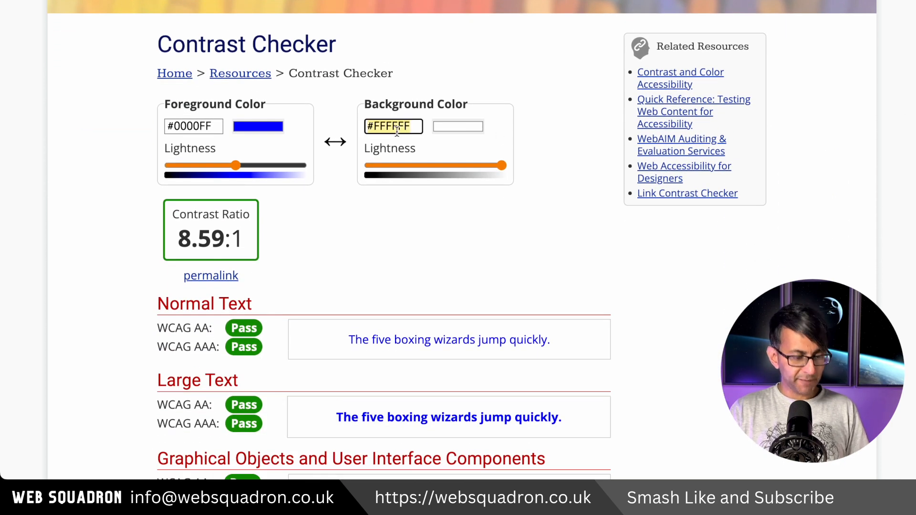
key(ctrl+v)
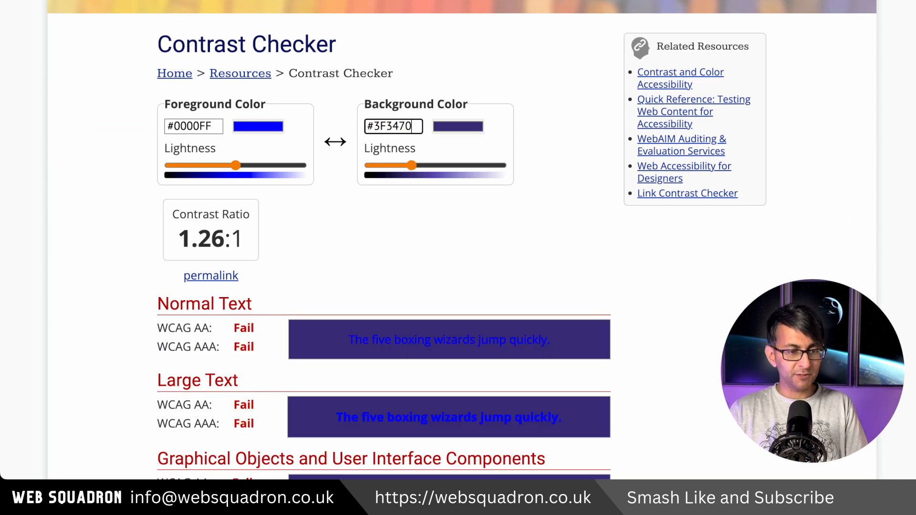
Test the purple background against foreground colors #000000 and #FFFFFF.
click(184, 125)
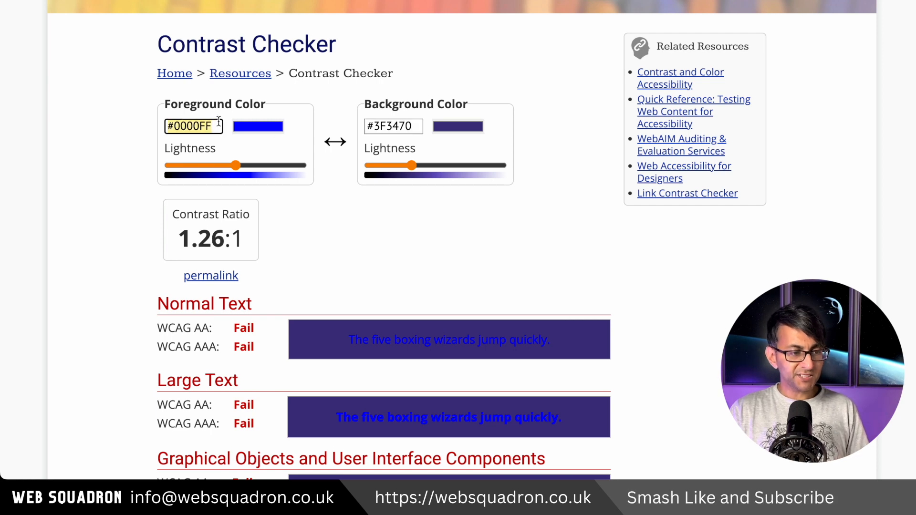
text(0)
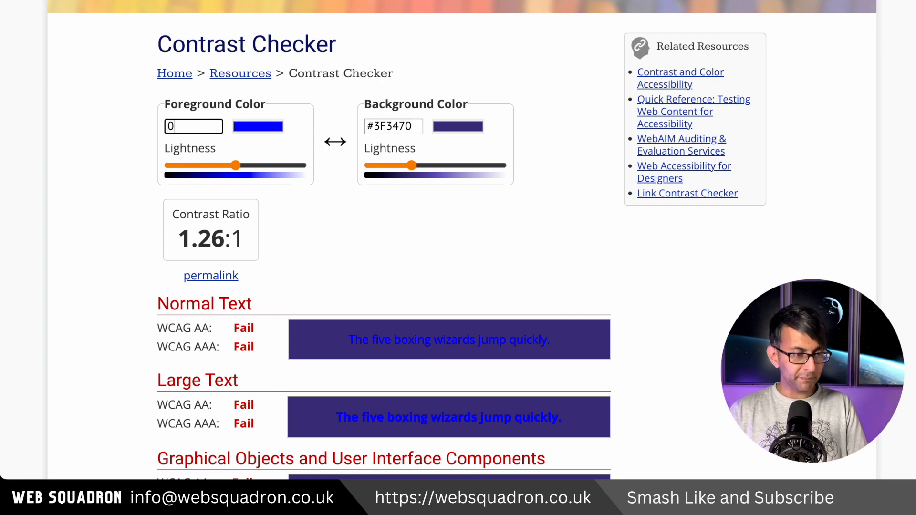
text(00000)
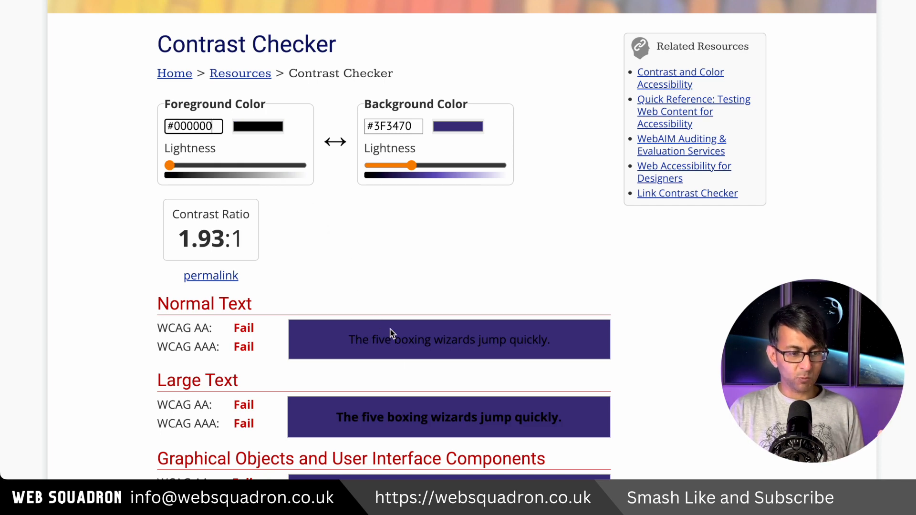
scroll(411, 353, down, 1)
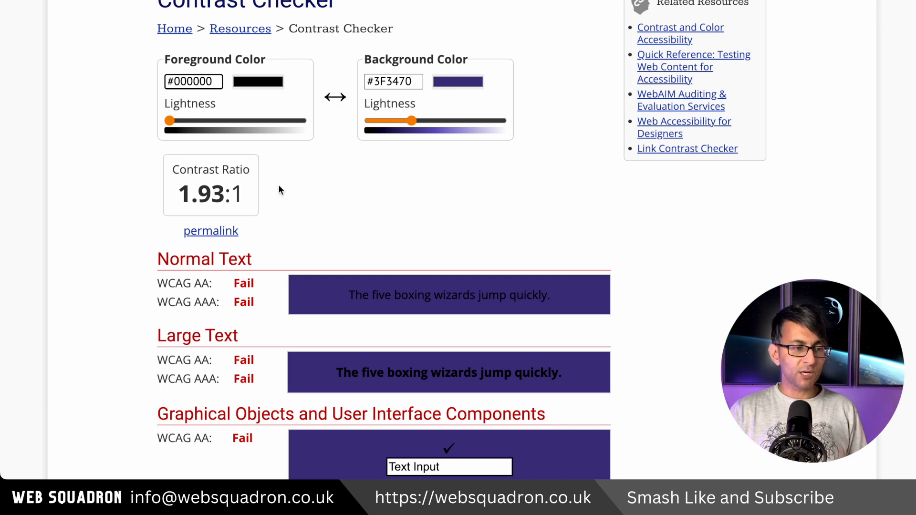
double_click(194, 82)
text(FFFFFF)
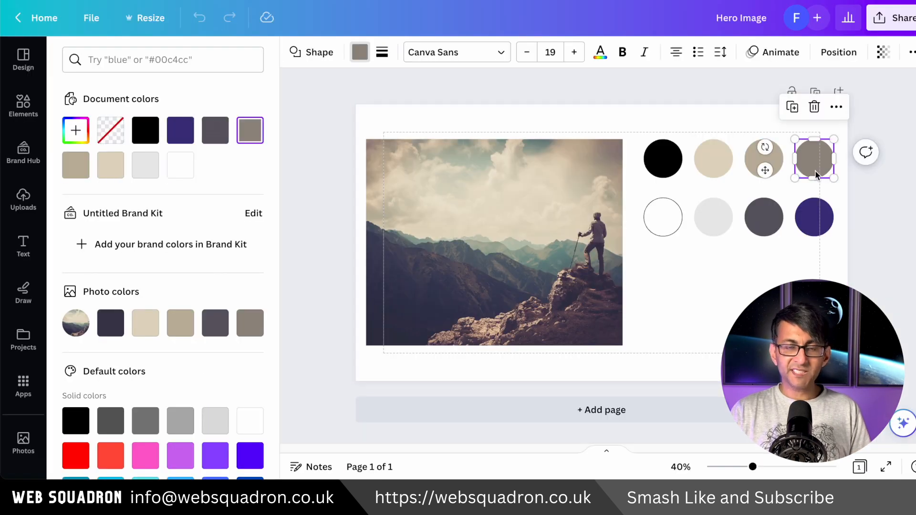
Take the taupe circle's code from Canva, set #8B847C as the checker's background color, and darken its lightness.
click(75, 130)
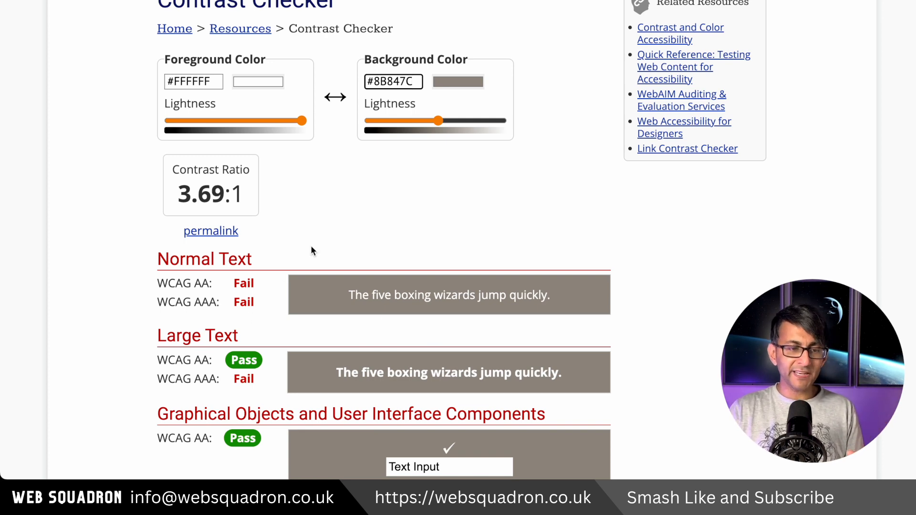
drag(438, 121, 413, 123)
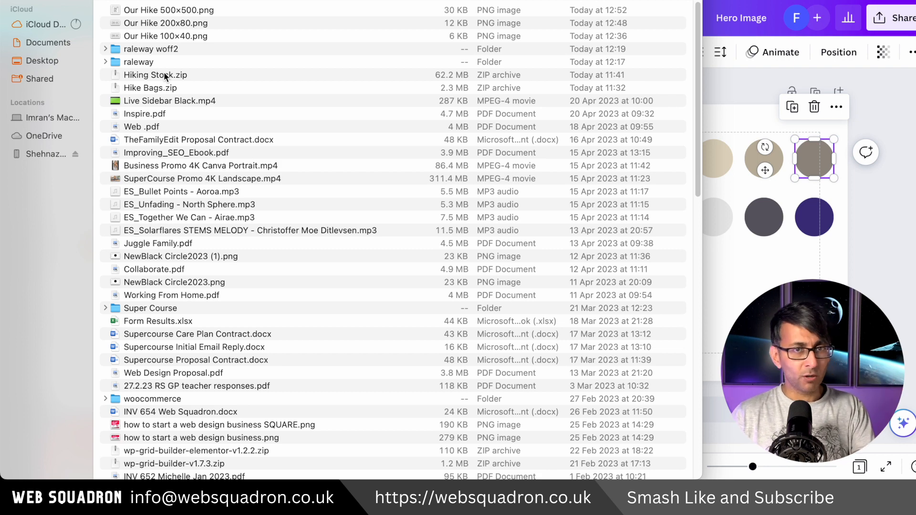
Switch to Finder and select the 100x40, 200x80 and 500x500 Our Hike logo PNGs.
click(176, 36)
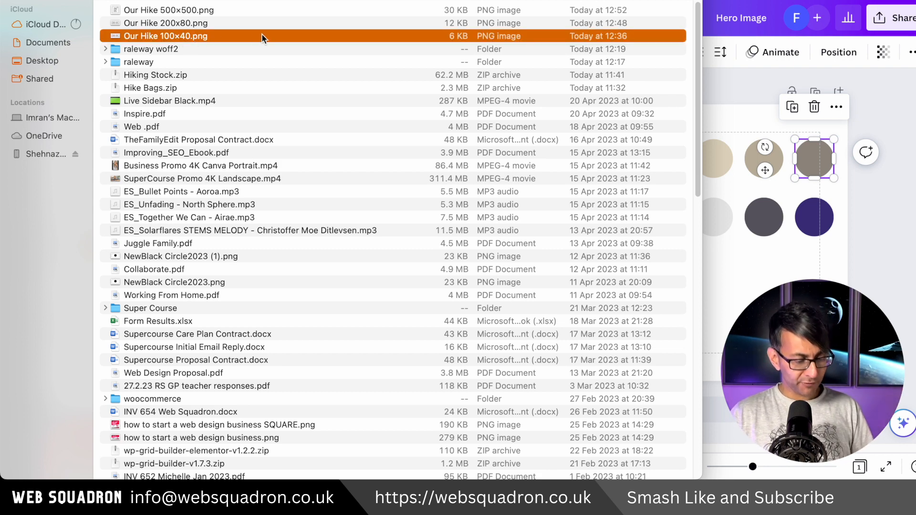
key(shift+Up)
key(shift+Up)
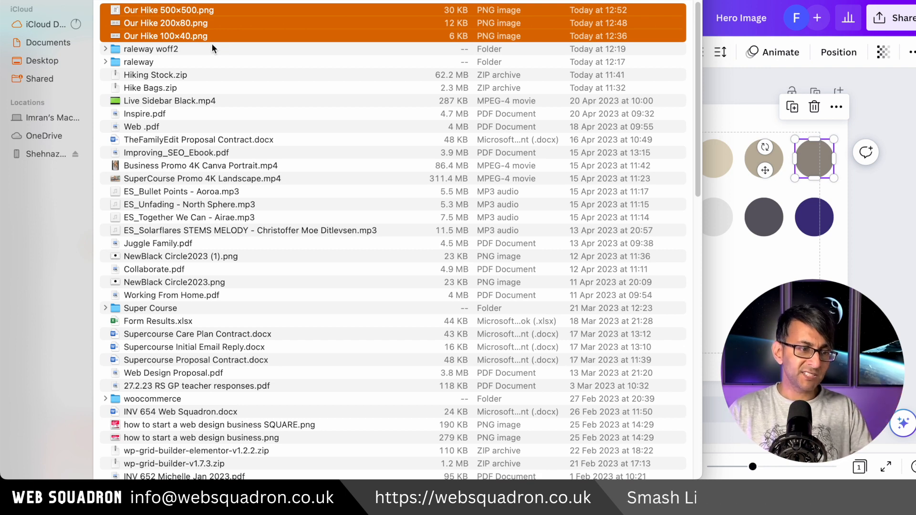
Extract the Hiking Stock.zip archive in Finder.
click(160, 75)
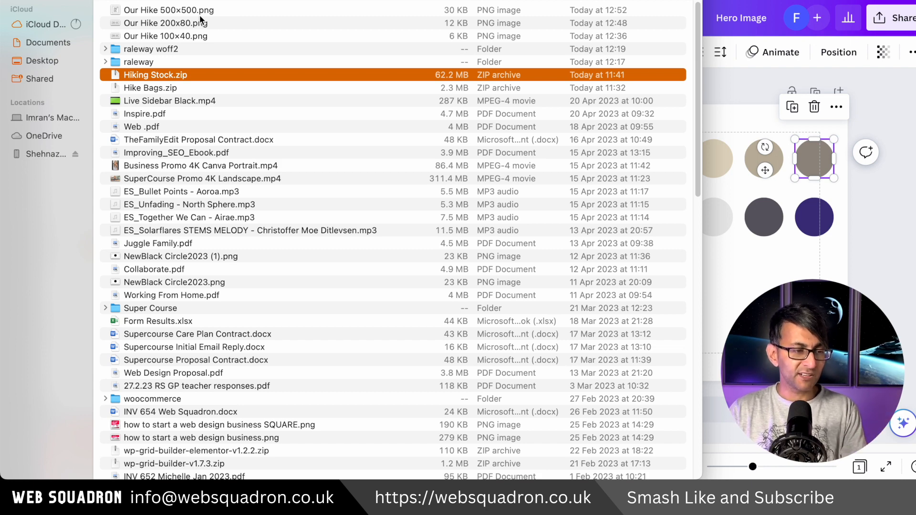
click(161, 89)
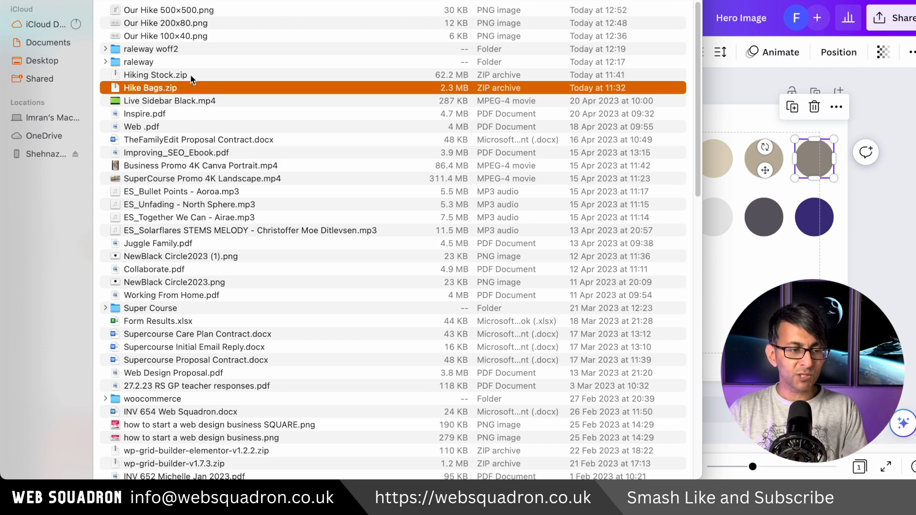
click(190, 75)
click(190, 88)
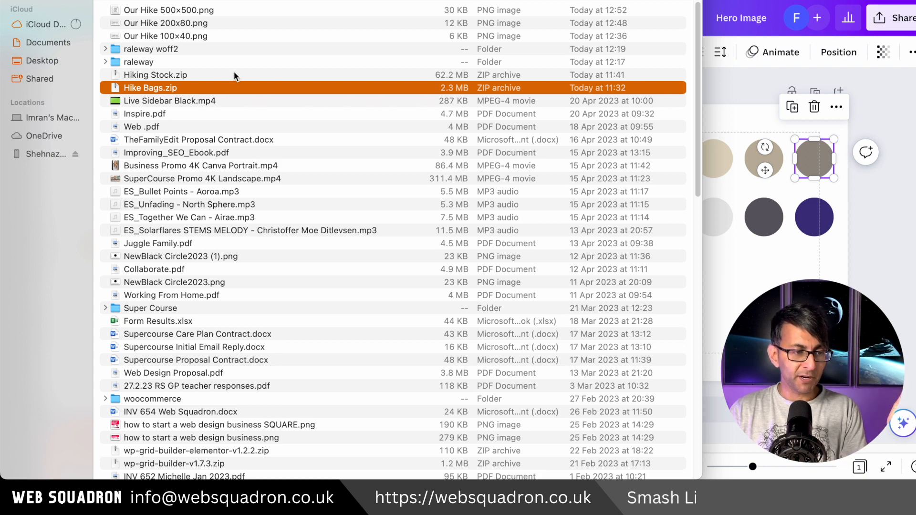
click(205, 72)
double_click(129, 76)
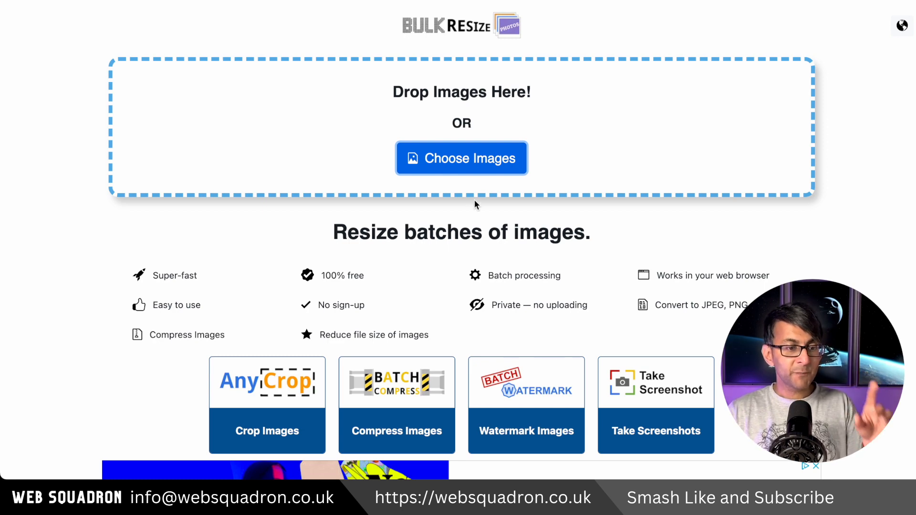
Switch to Bulk Resize Photos and load every image from the Hiking Stock folder in Downloads.
click(479, 163)
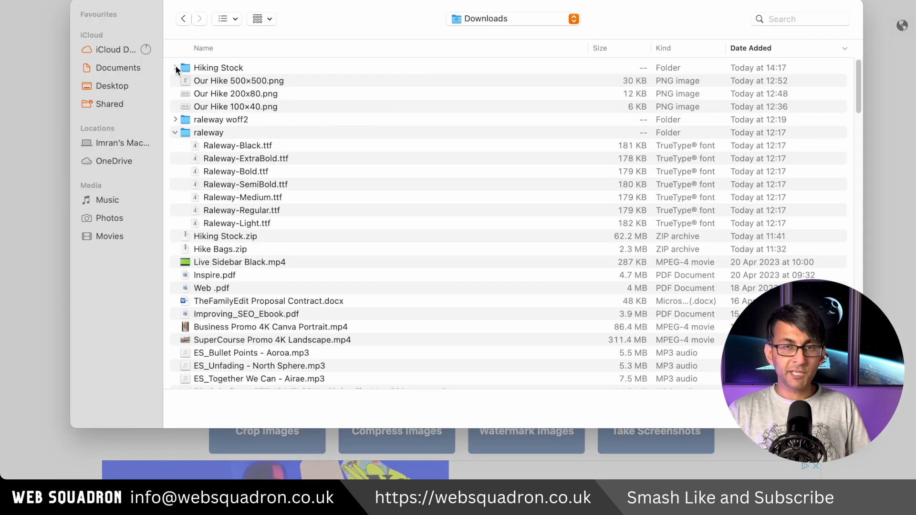
click(175, 67)
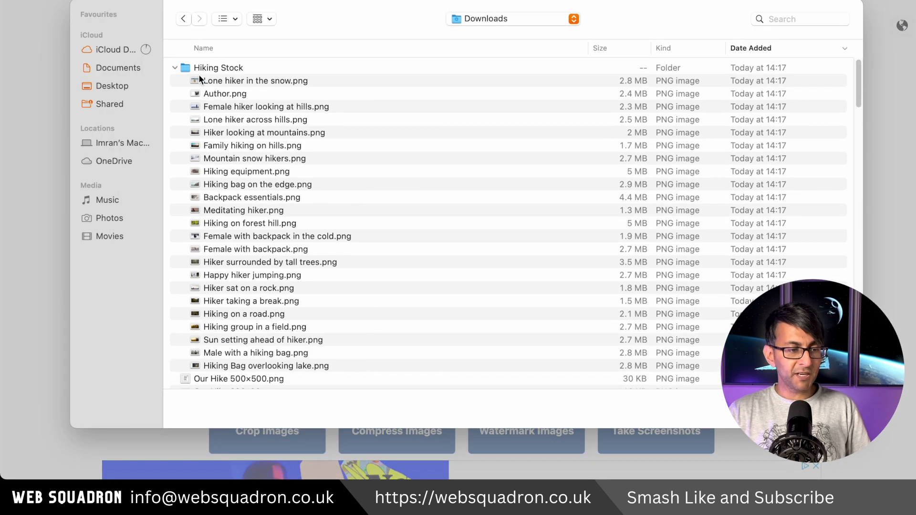
click(278, 80)
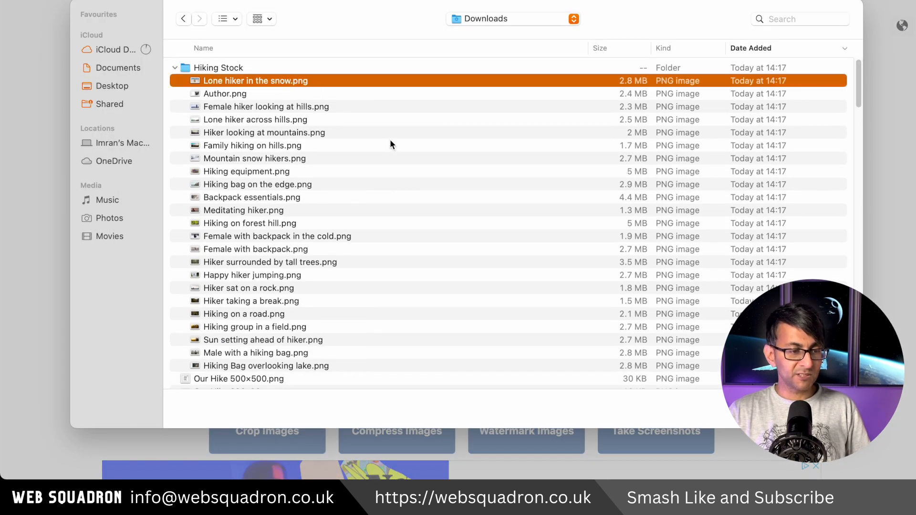
shift+click(332, 365)
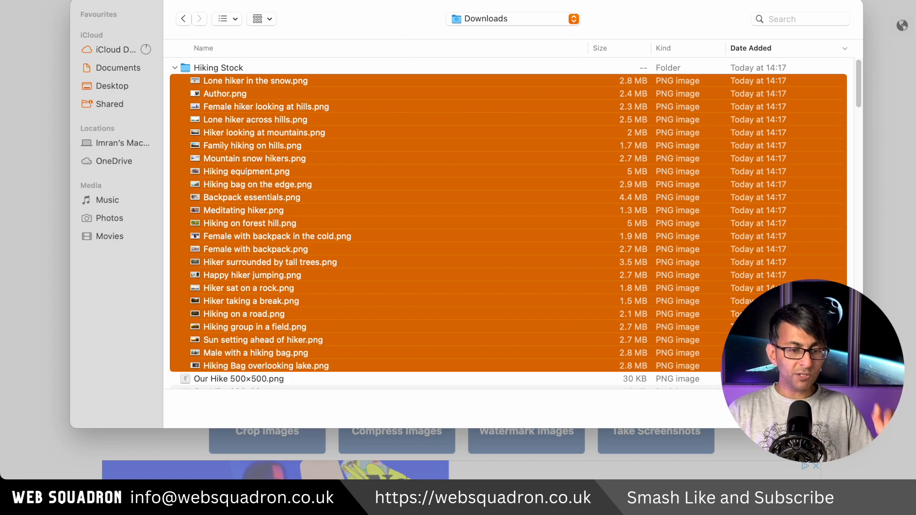
key(Return)
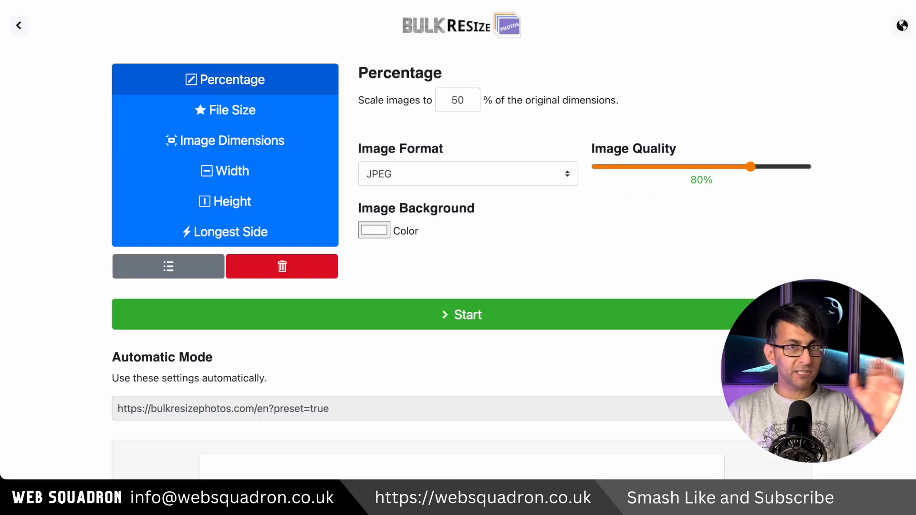
Scale the images to 100%, set the quality to 85% and the format to WEBP, and start the batch conversion.
double_click(467, 102)
text(100)
drag(751, 168, 763, 167)
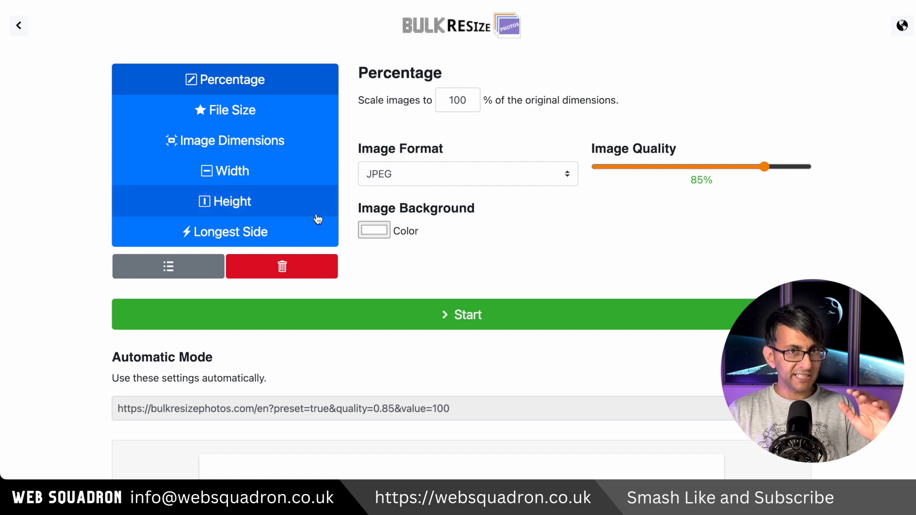
click(422, 174)
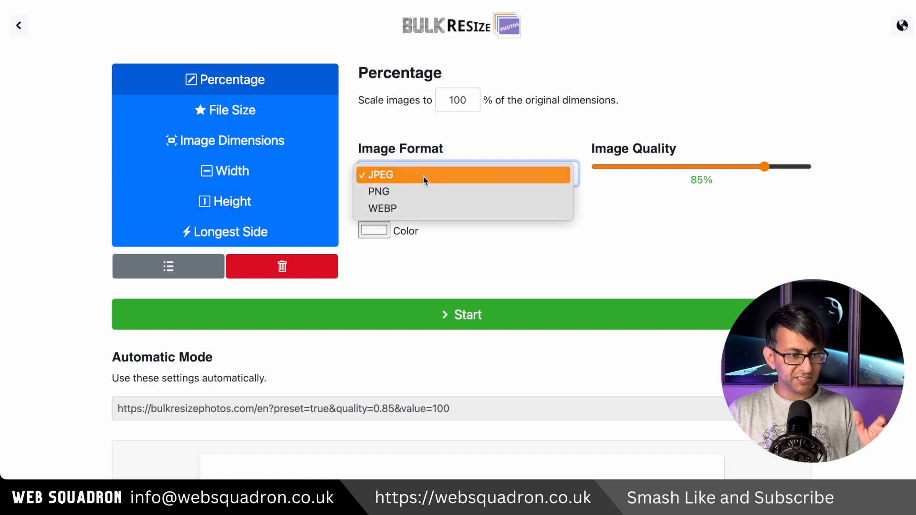
click(428, 207)
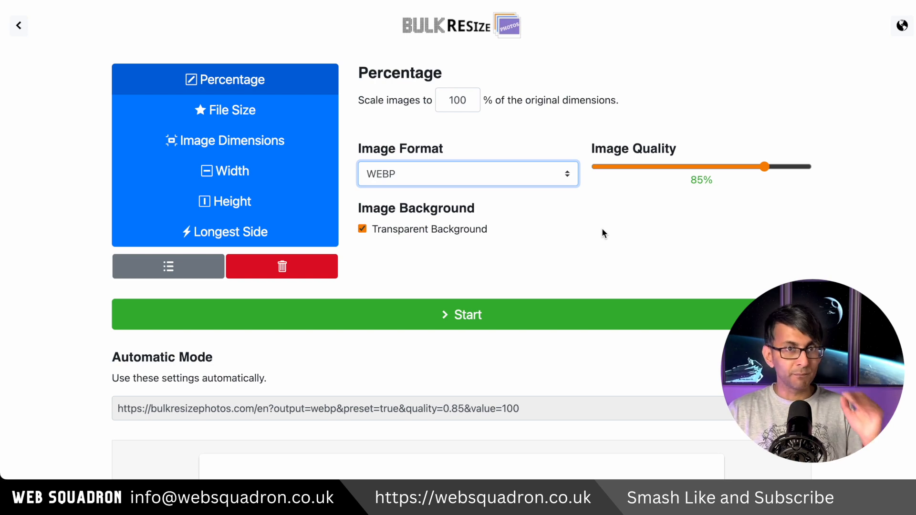
click(487, 314)
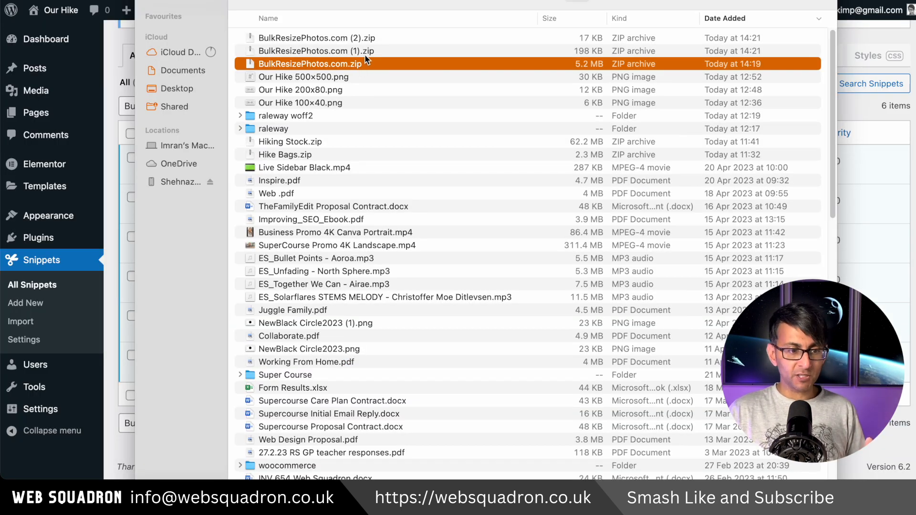
Select the BulkResizePhotos.com (1) and (2) zip archives in Finder, and check the image uploads in the WordPress Media Library.
click(367, 50)
click(384, 37)
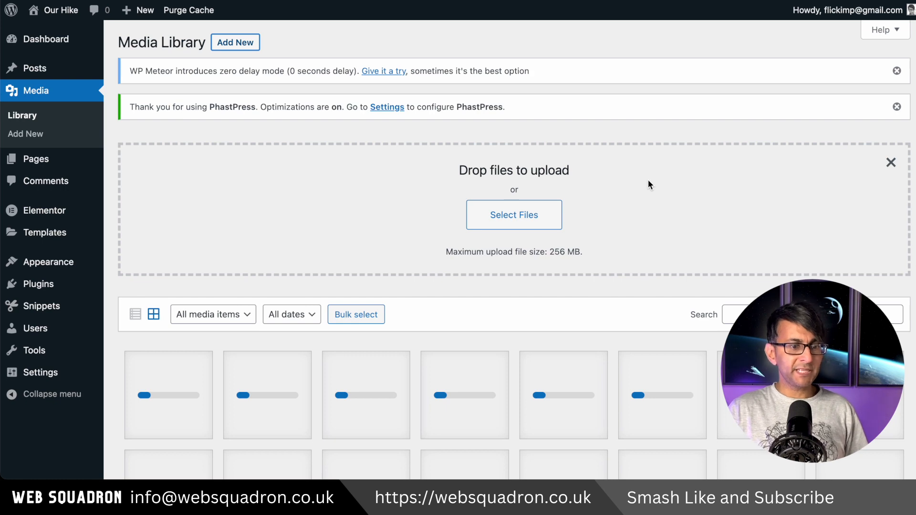
scroll(660, 186, down, 5)
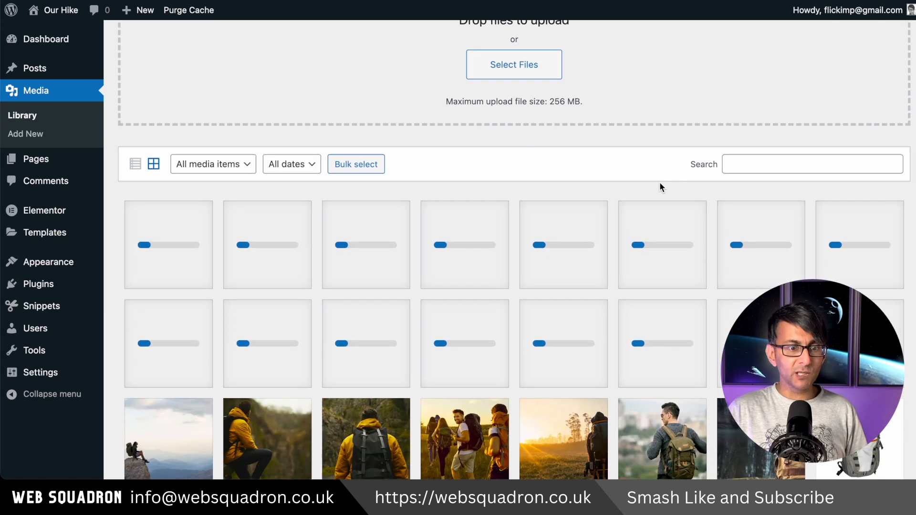
scroll(686, 217, down, 2)
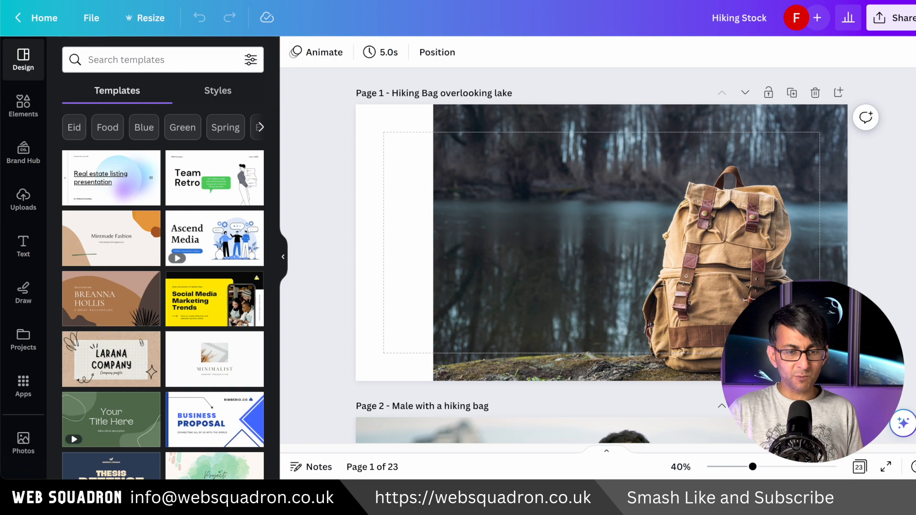
Examine the titled pages of the Hiking Stock design in Canva and the uploaded images in the WordPress Media Library.
scroll(601, 257, down, 10)
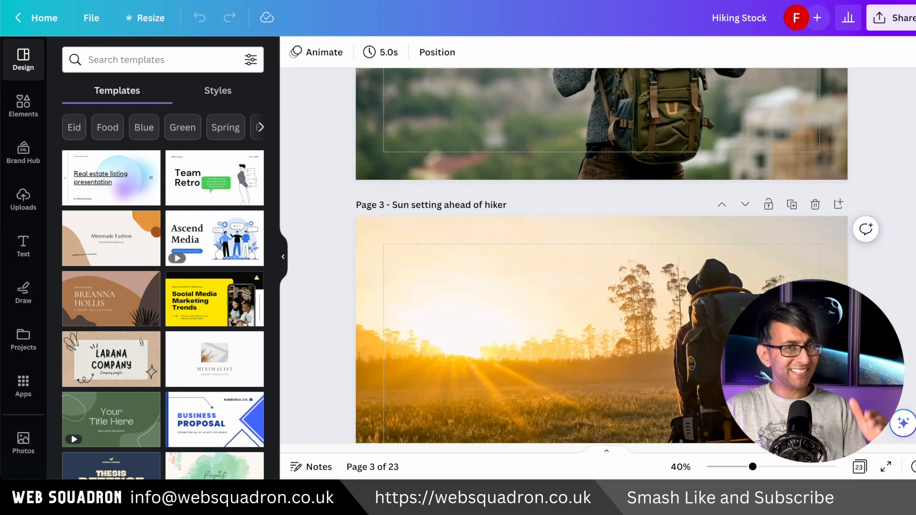
scroll(601, 255, down, 8)
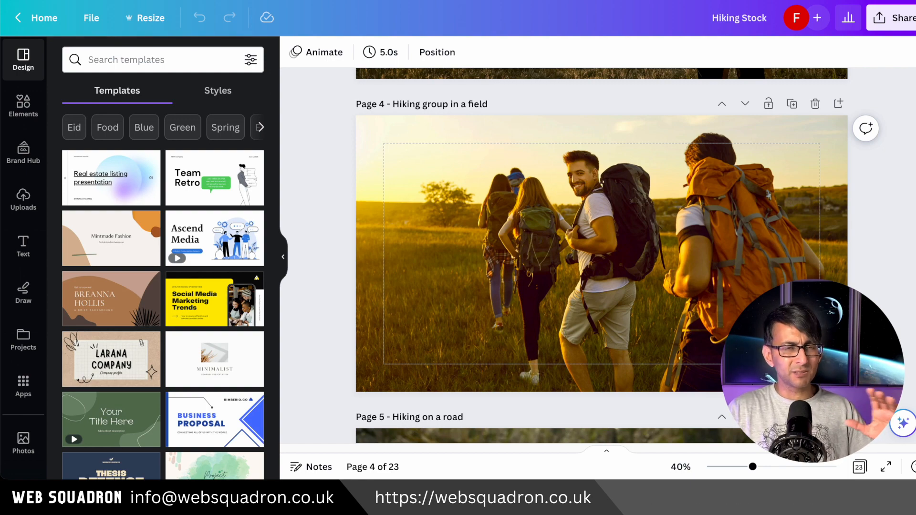
scroll(601, 255, down, 10)
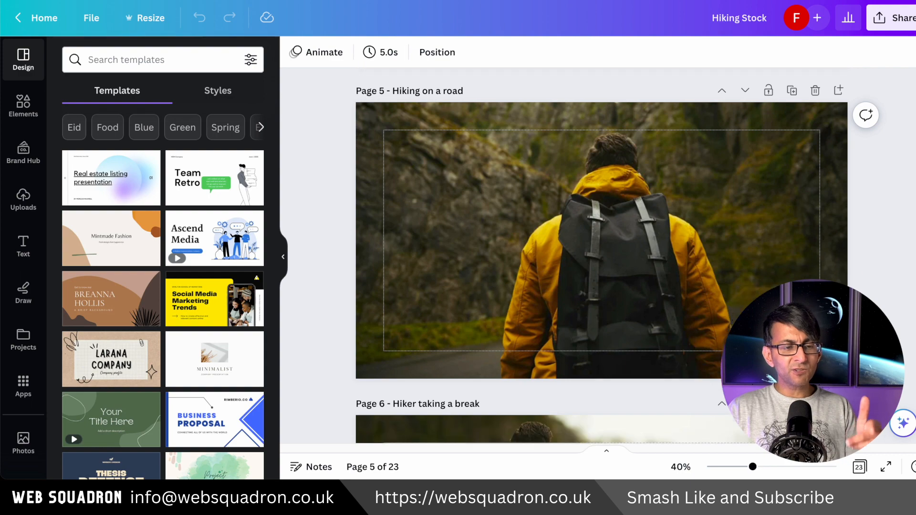
scroll(602, 255, down, 1)
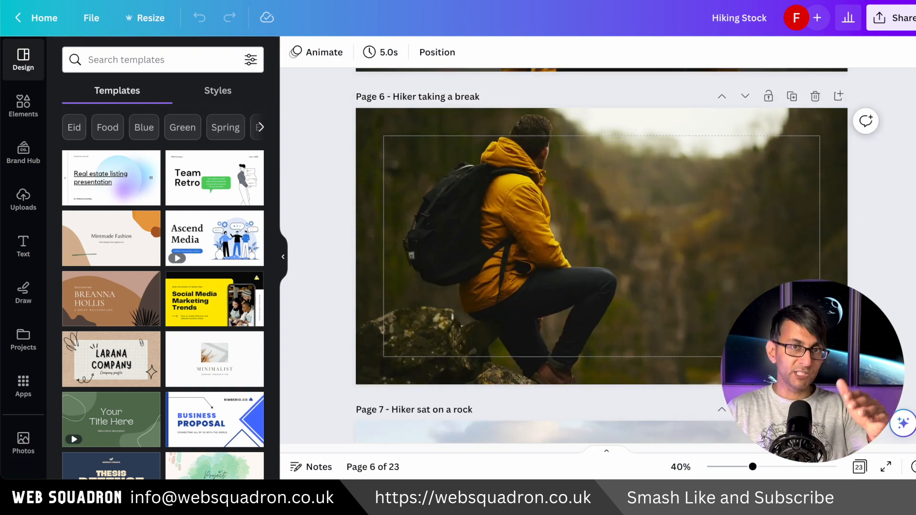
scroll(601, 255, down, 5)
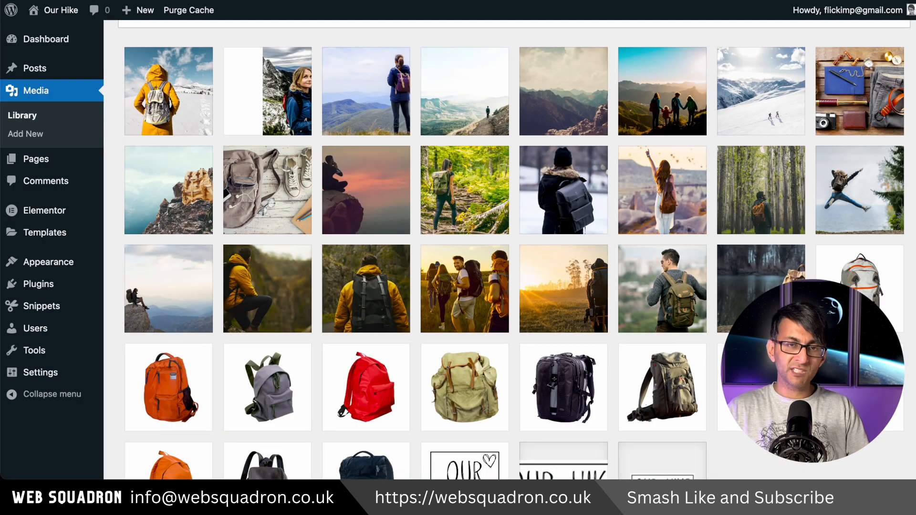
scroll(514, 250, down, 1)
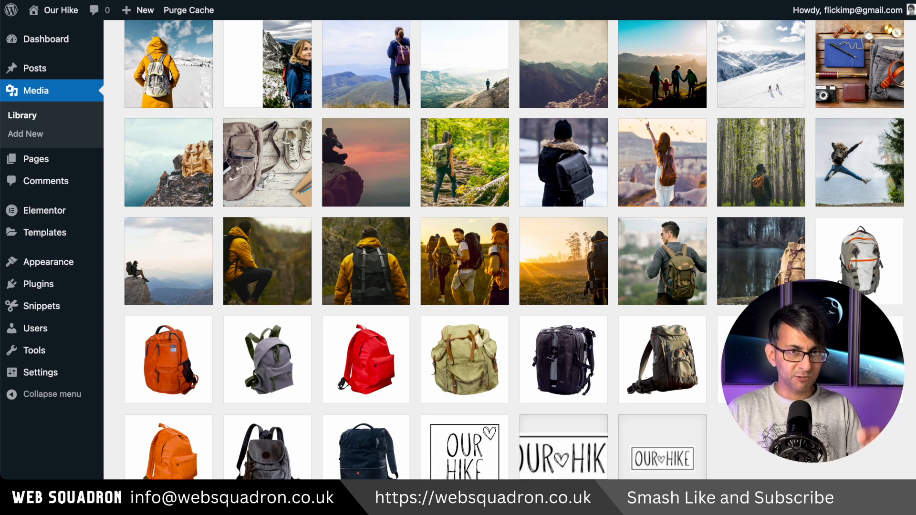
Open Font Squirrel's Webfont Generator and select the raleway folder's TTF files, Raleway-Black to Raleway-Light, then dismiss the selection.
mouse_move(58, 204)
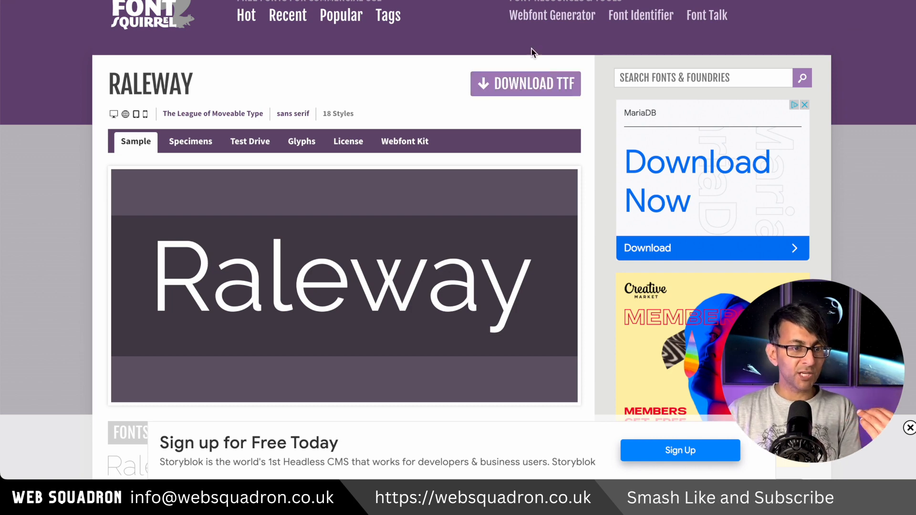
click(557, 20)
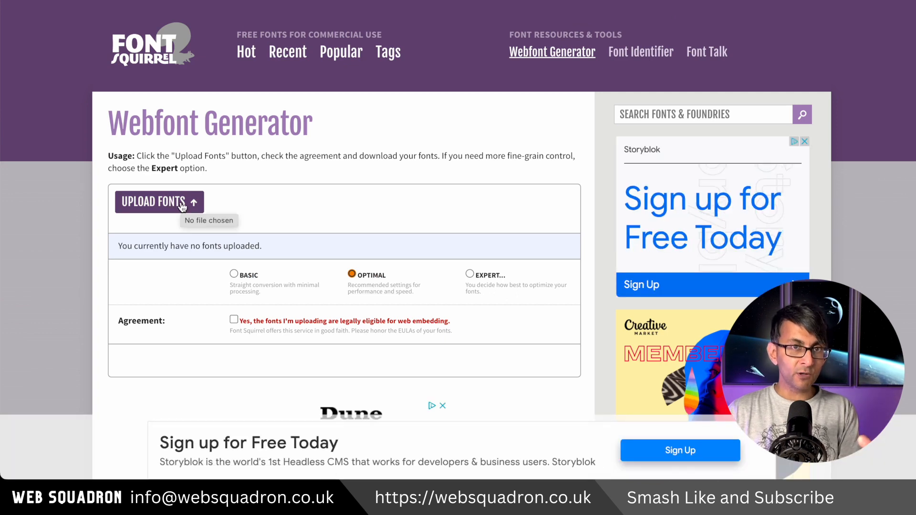
click(182, 205)
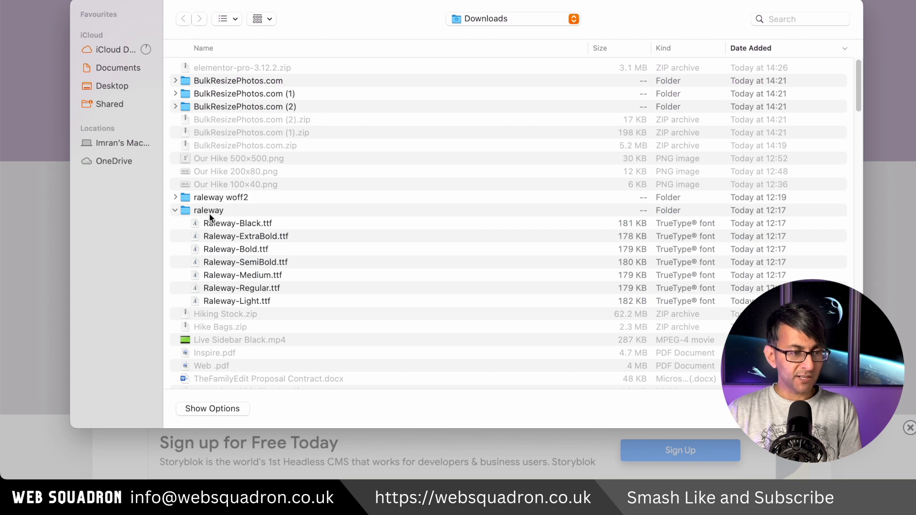
click(239, 223)
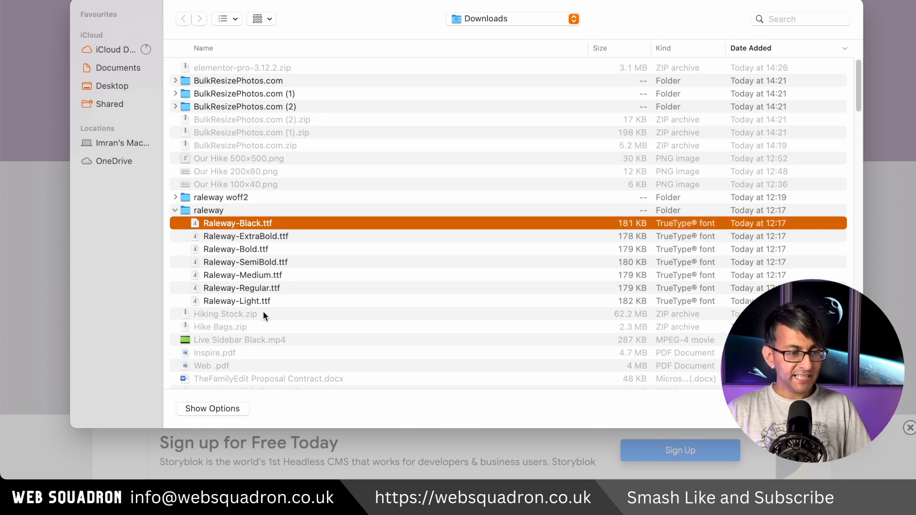
shift+click(281, 301)
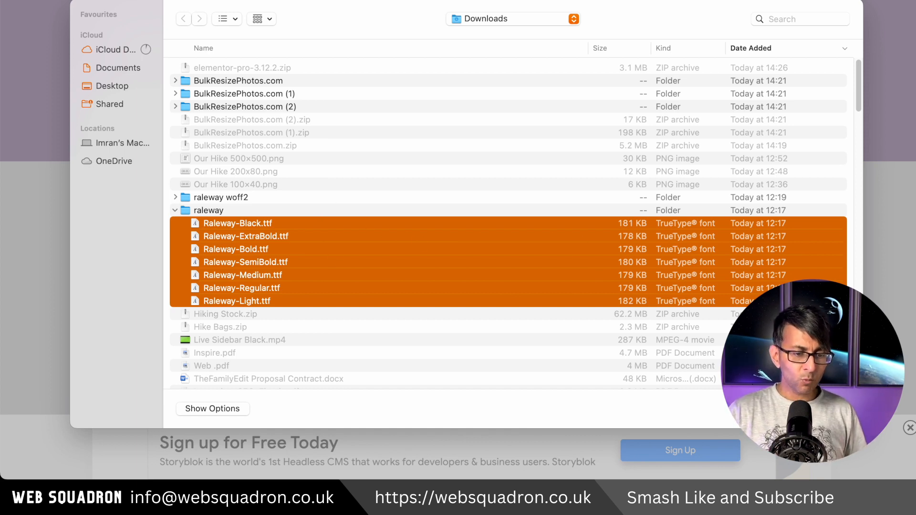
click(776, 409)
scroll(339, 332, down, 2)
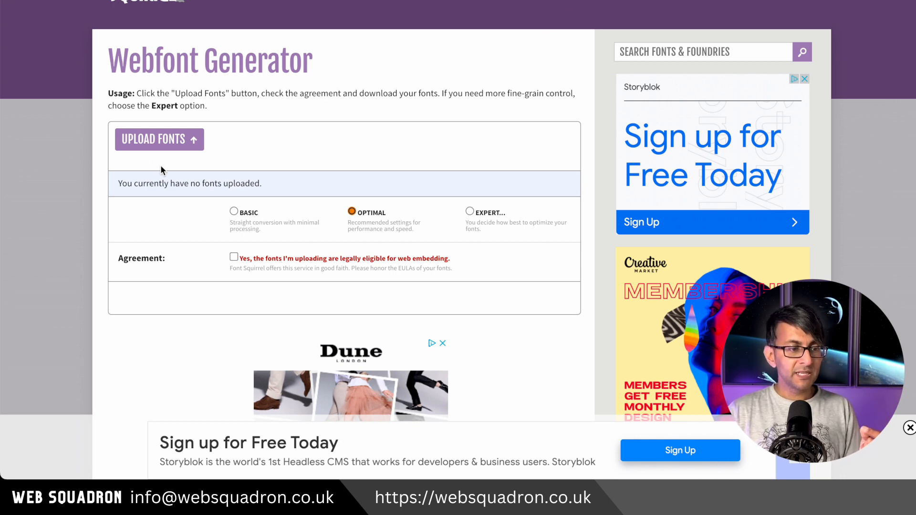
Inspect the contents of the raleway woff2 folder through the Webfont Generator's file chooser.
click(157, 149)
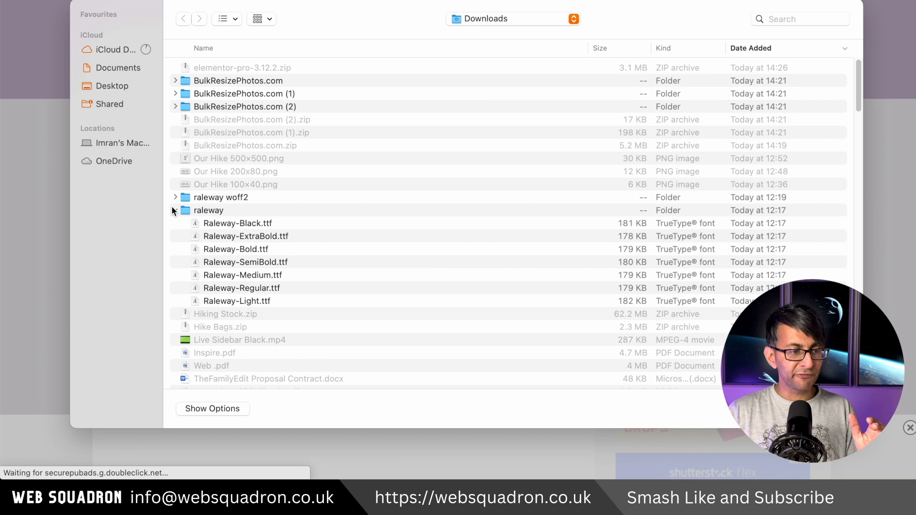
click(175, 197)
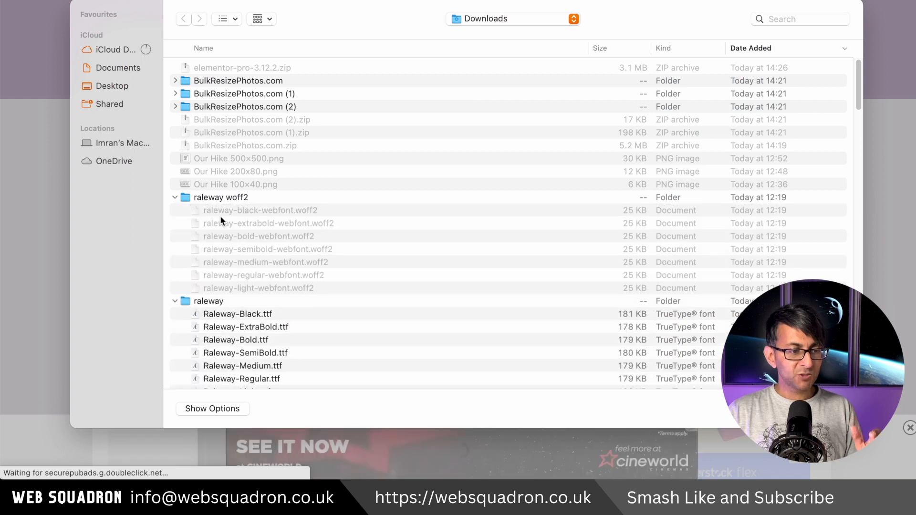
click(239, 197)
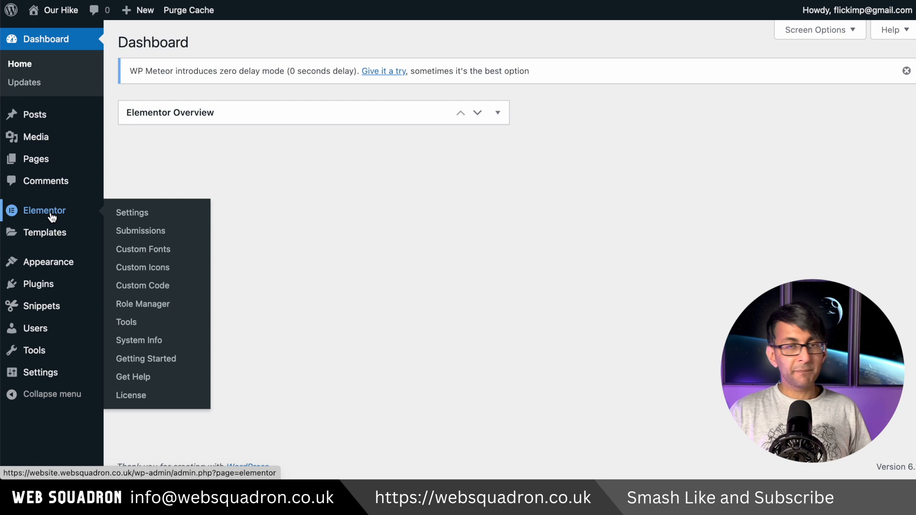
Switch to WordPress and create an Elementor custom font named Raleway with a first font variation.
click(190, 249)
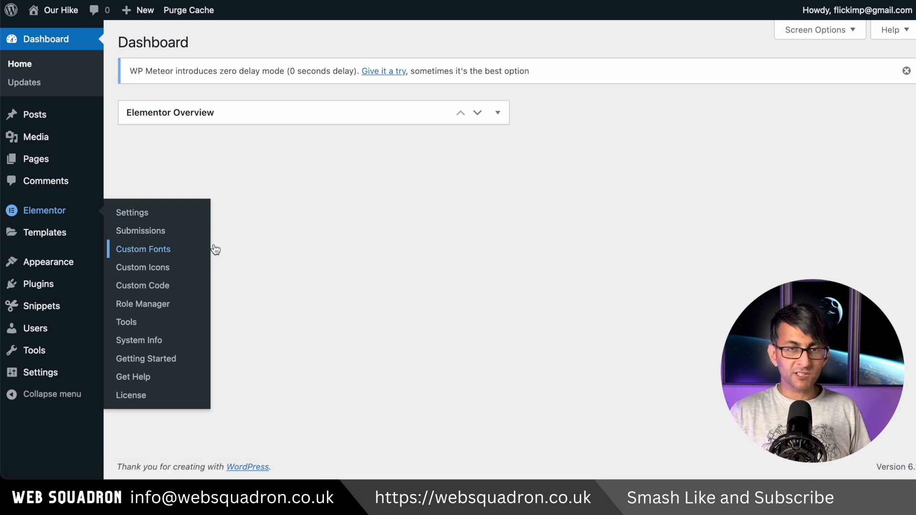
click(268, 36)
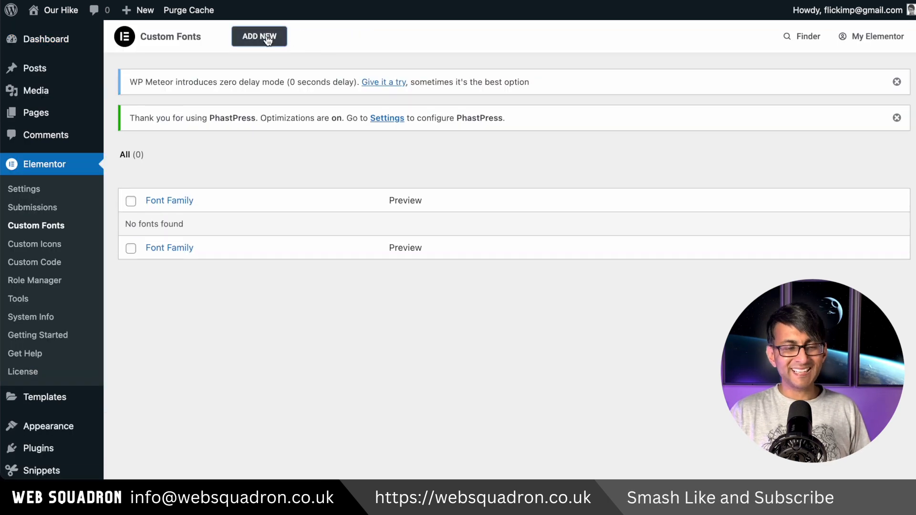
text(Raleway)
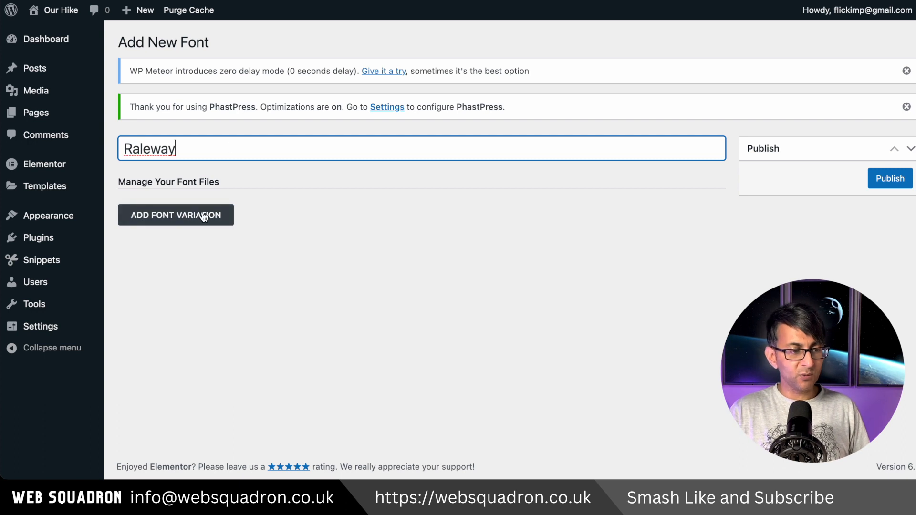
click(204, 217)
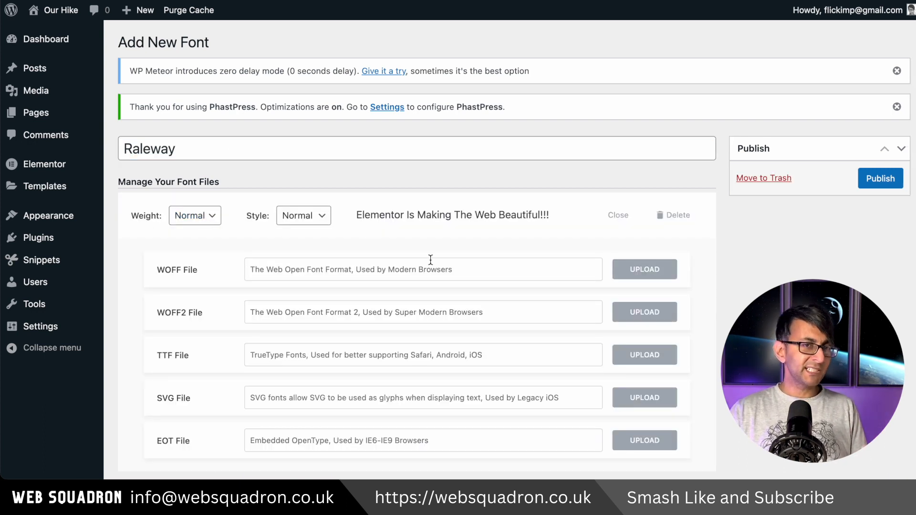
Upload all the woff2 files from the raleway woff2 folder and assign raleway-regular-webfont.woff2 to the Normal variation's WOFF2 file.
scroll(381, 310, down, 2)
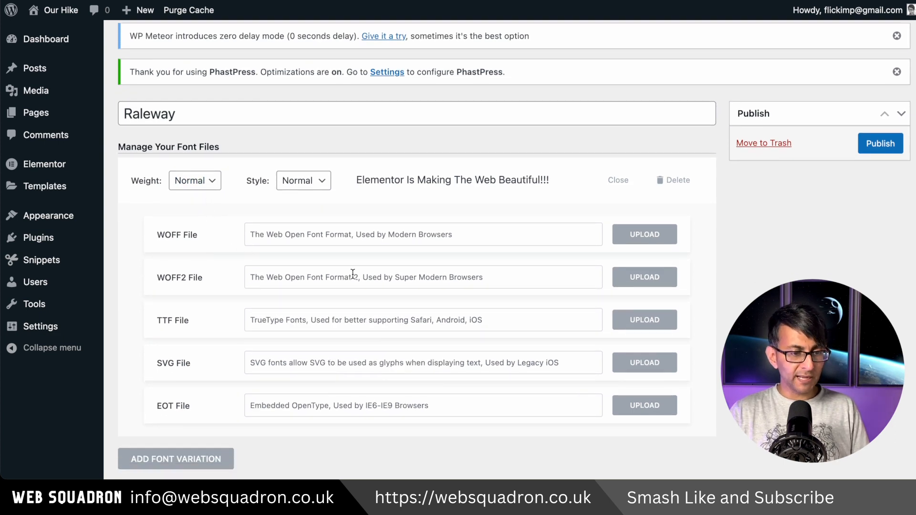
click(657, 279)
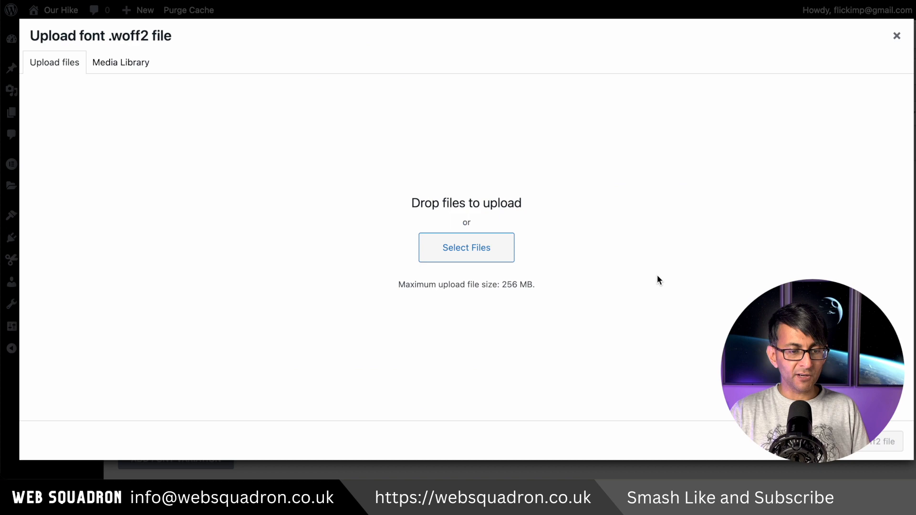
click(460, 256)
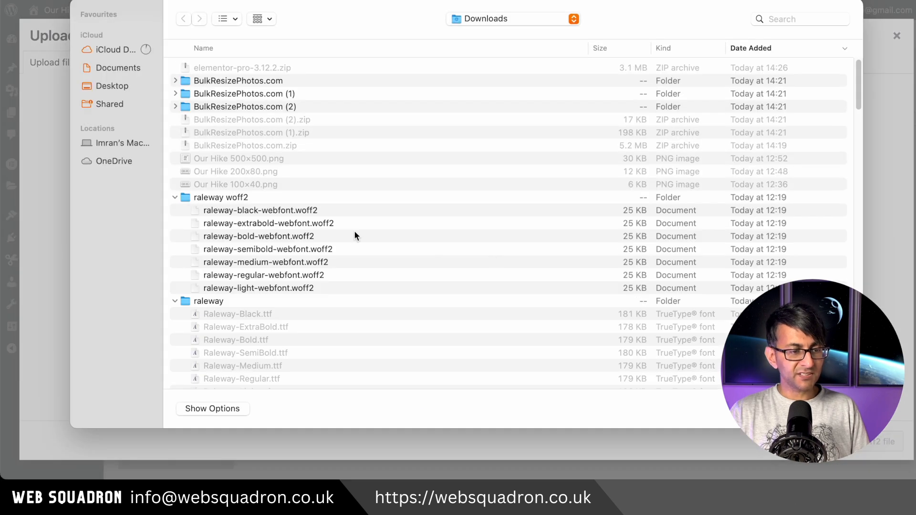
click(317, 214)
shift+click(313, 285)
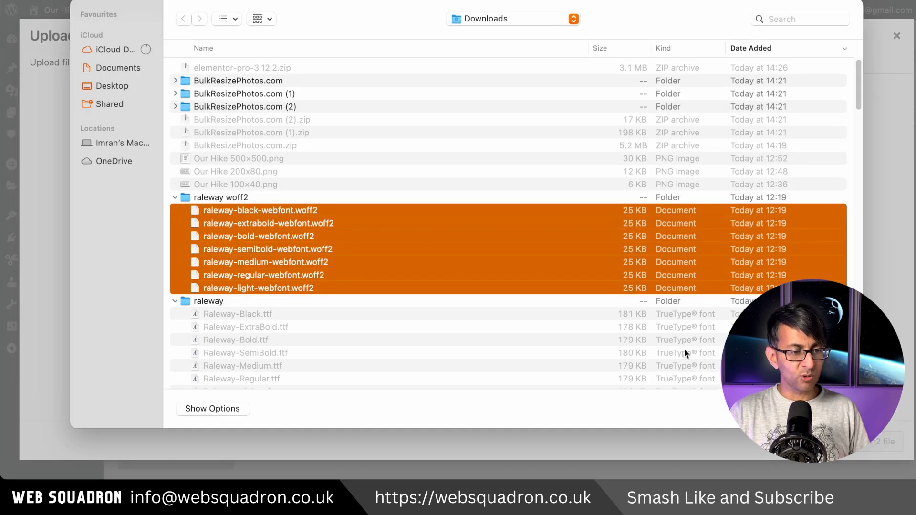
click(835, 409)
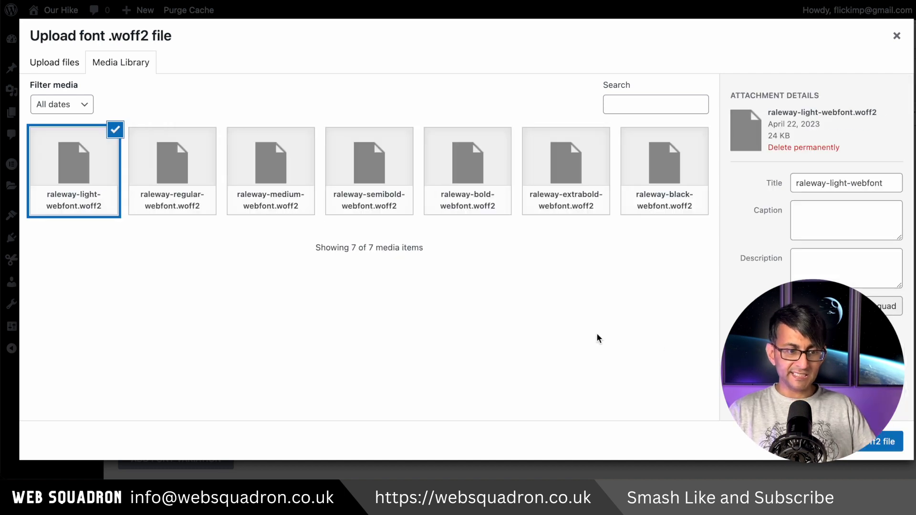
click(191, 158)
click(897, 441)
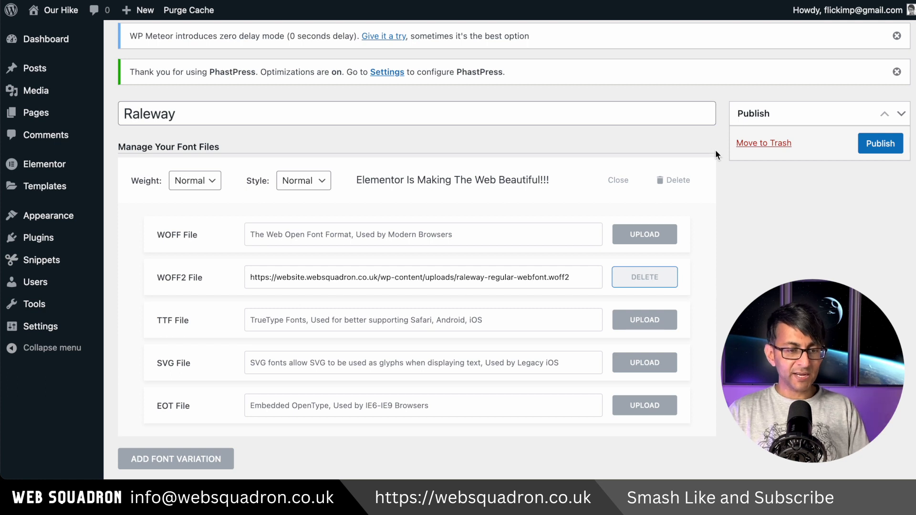
Add a second font variation to Raleway and choose a lighter numeric weight for it.
scroll(191, 459, up, 1)
click(200, 462)
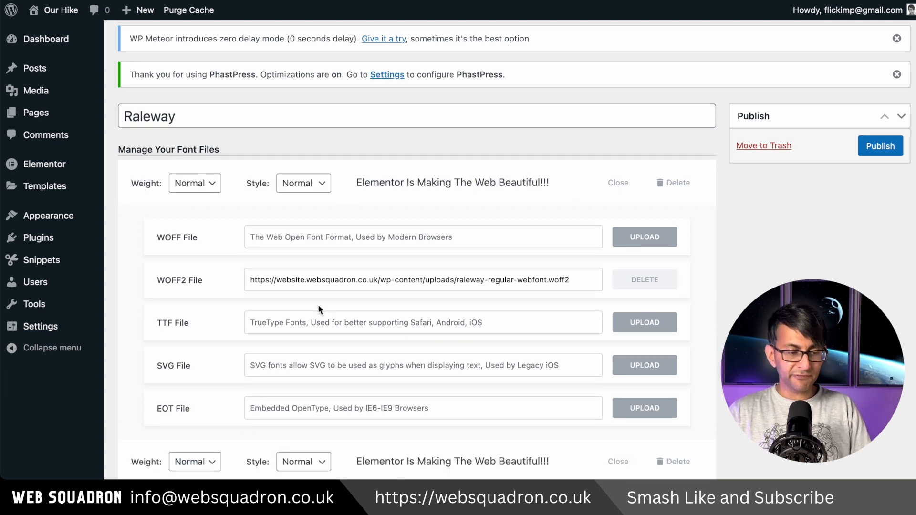
scroll(317, 304, down, 3)
click(205, 343)
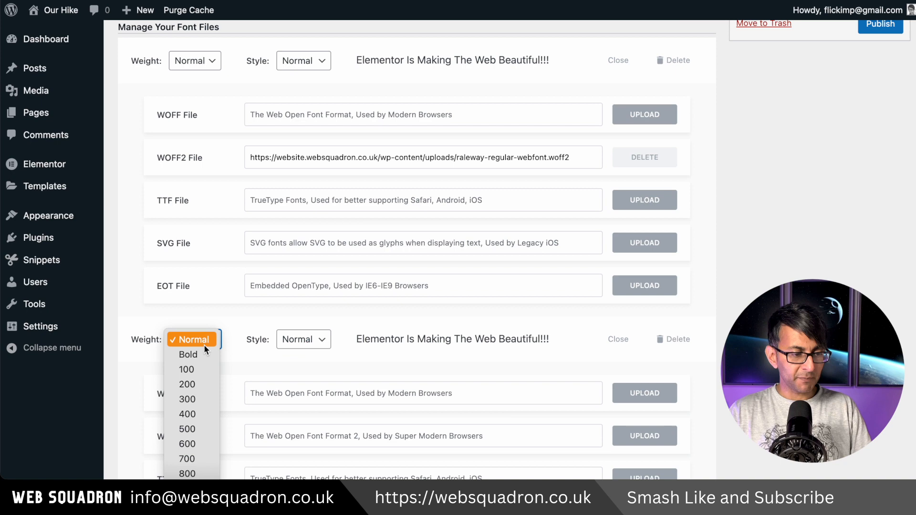
click(203, 391)
scroll(257, 394, down, 5)
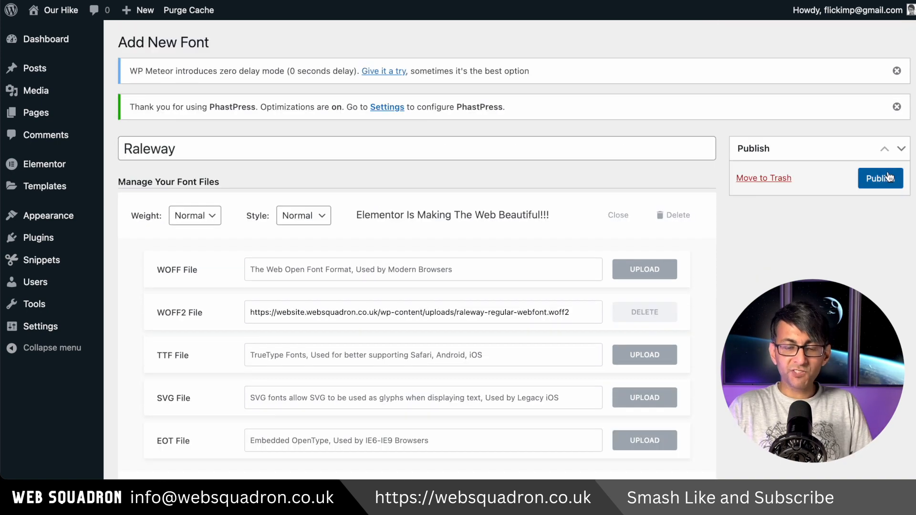
Publish the Raleway custom font with Normal, 300, 400, 500, 600 and 700 weight variations in Normal style.
click(888, 177)
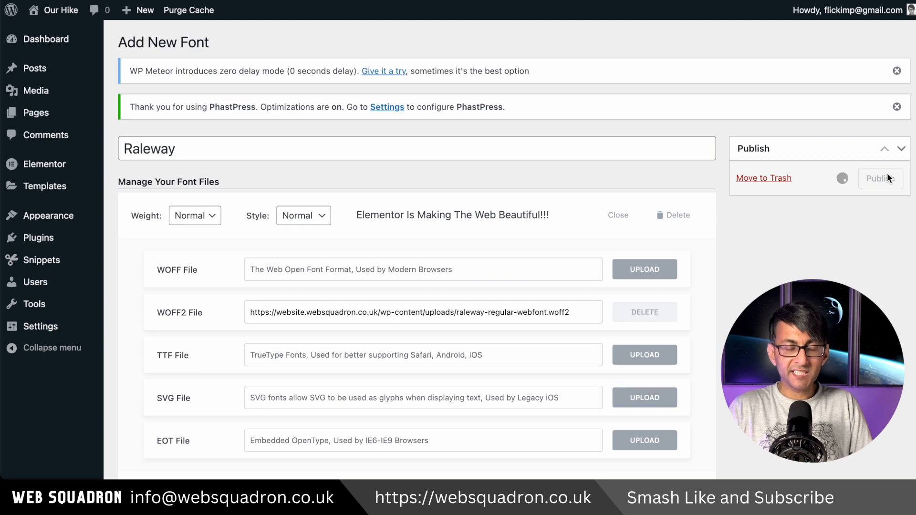
click(885, 213)
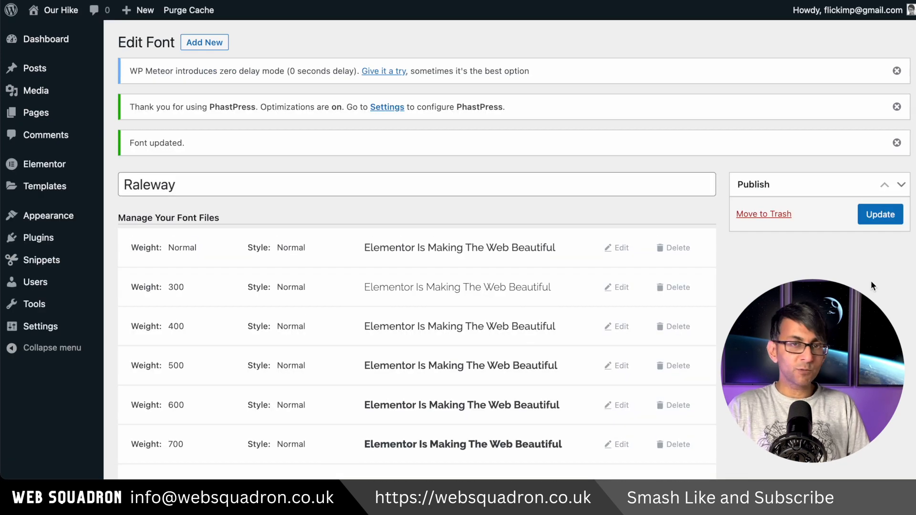
scroll(419, 250, down, 3)
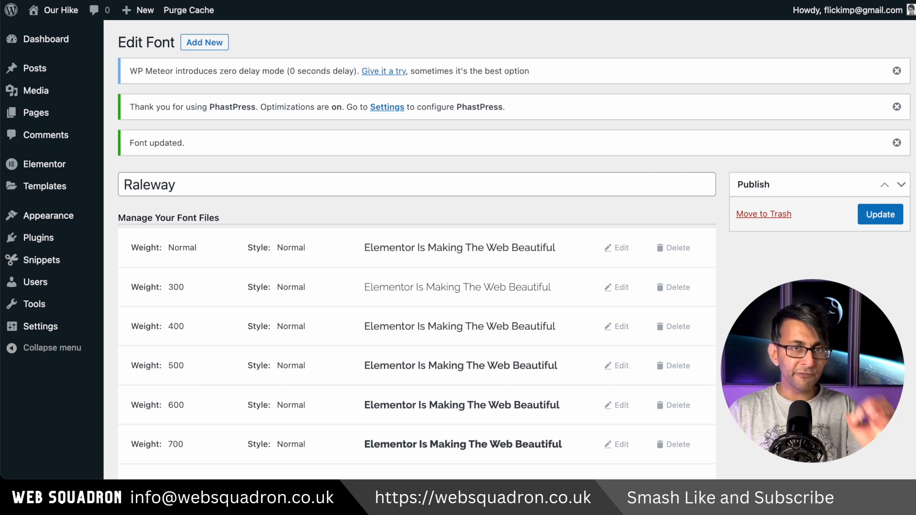
Create a new page titled Home, open it for editing with Elementor and dismiss the Navigator.
mouse_move(36, 112)
click(144, 115)
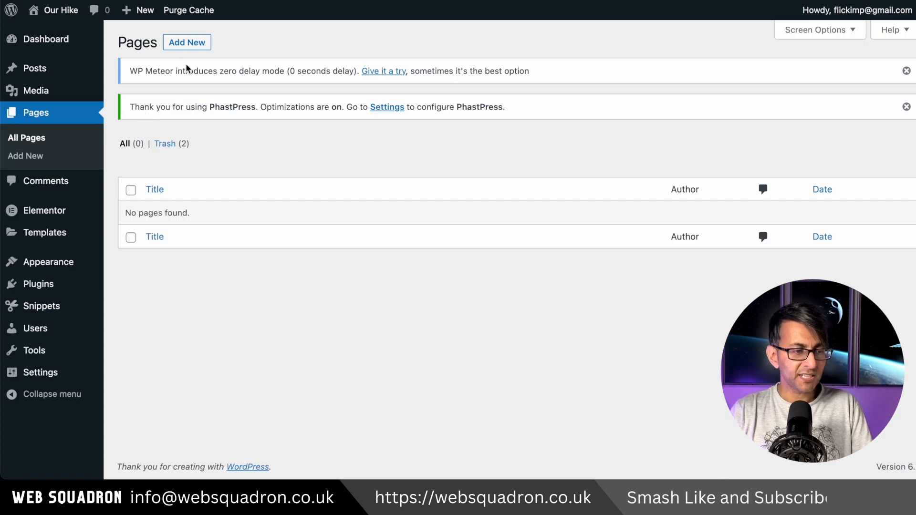
click(197, 49)
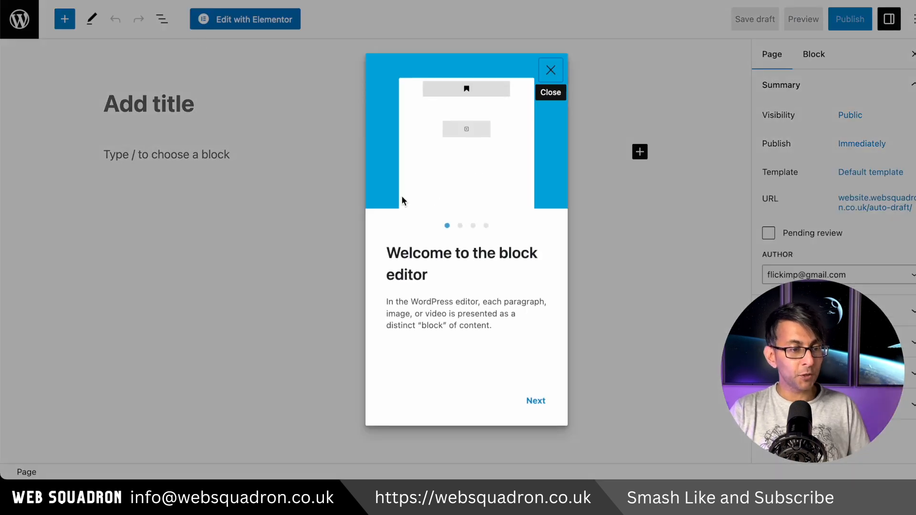
click(550, 69)
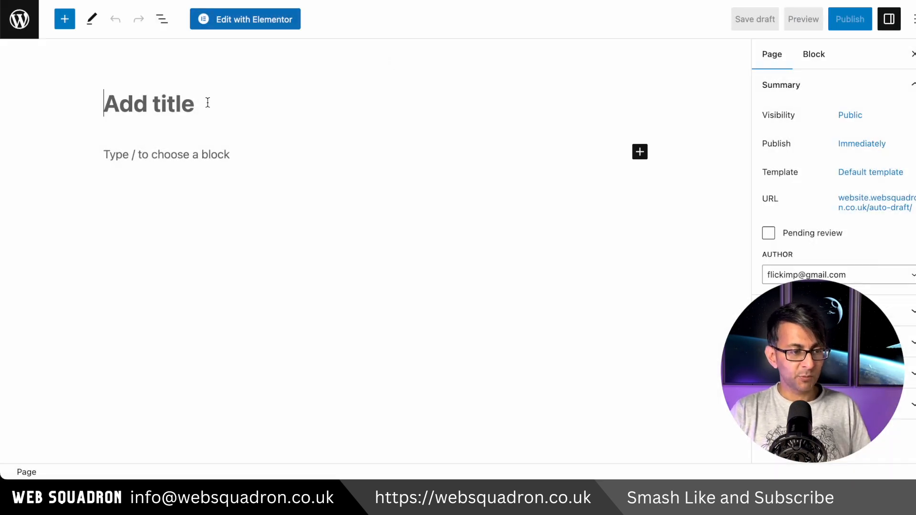
text(Home)
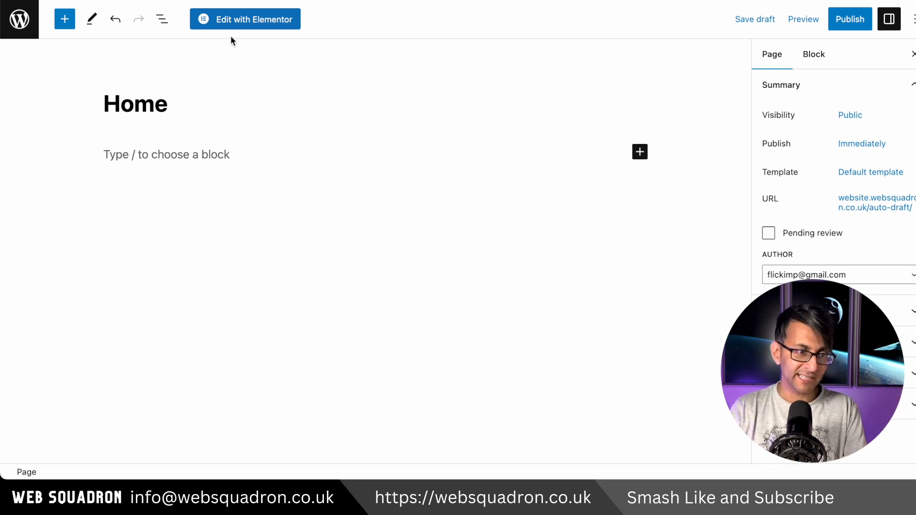
click(242, 23)
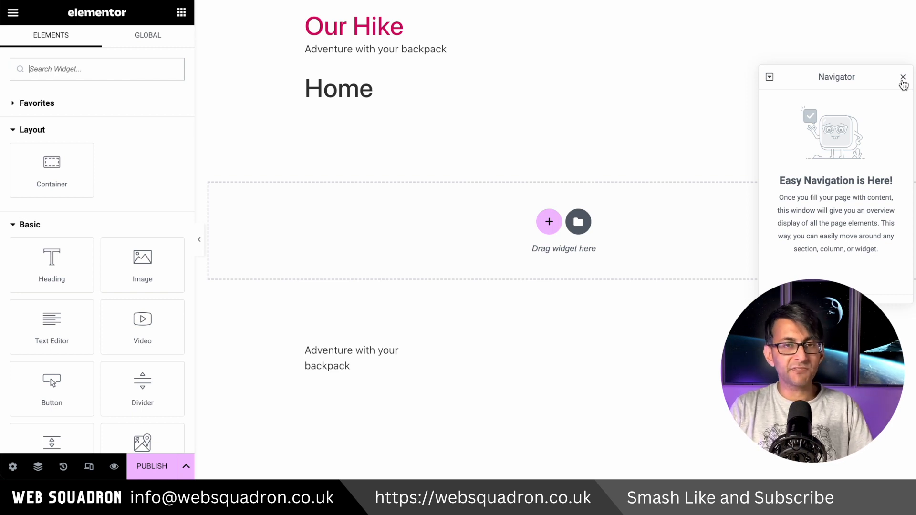
click(903, 77)
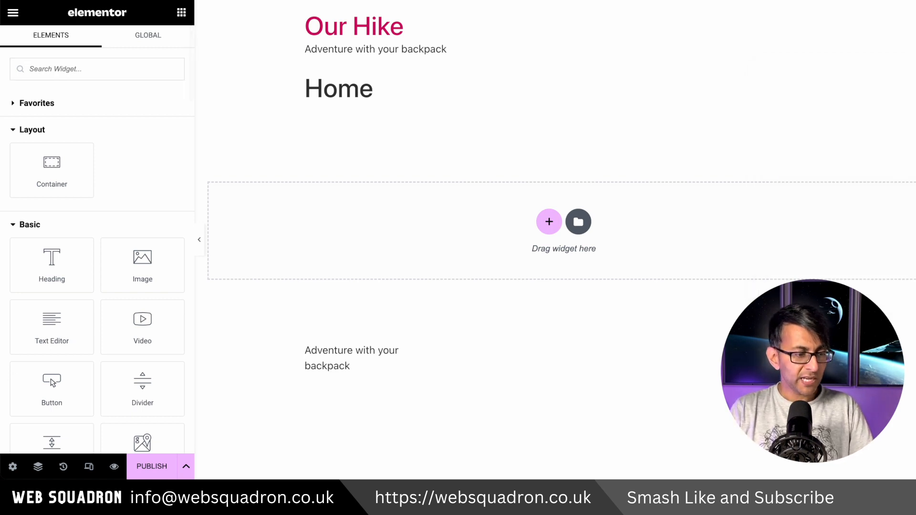
Turn on Hide Title in the Home page's general page settings.
click(12, 470)
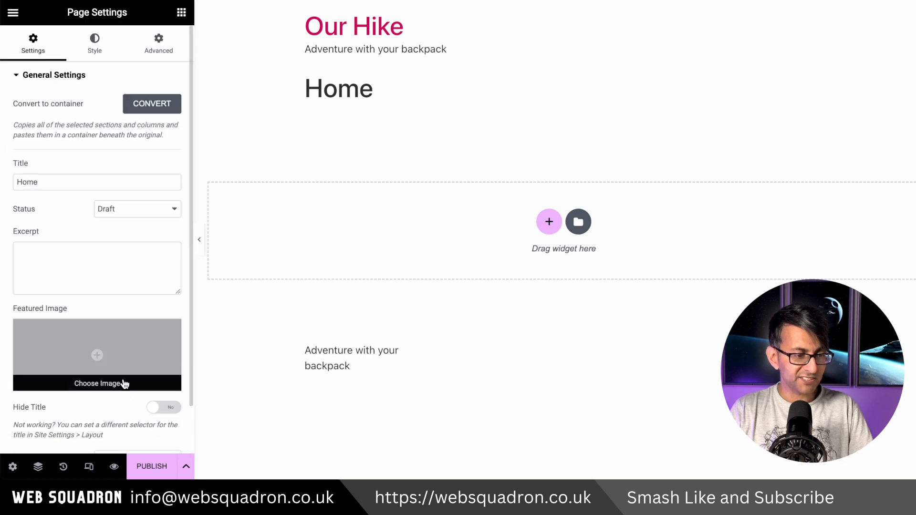
scroll(142, 395, down, 1)
scroll(158, 372, up, 1)
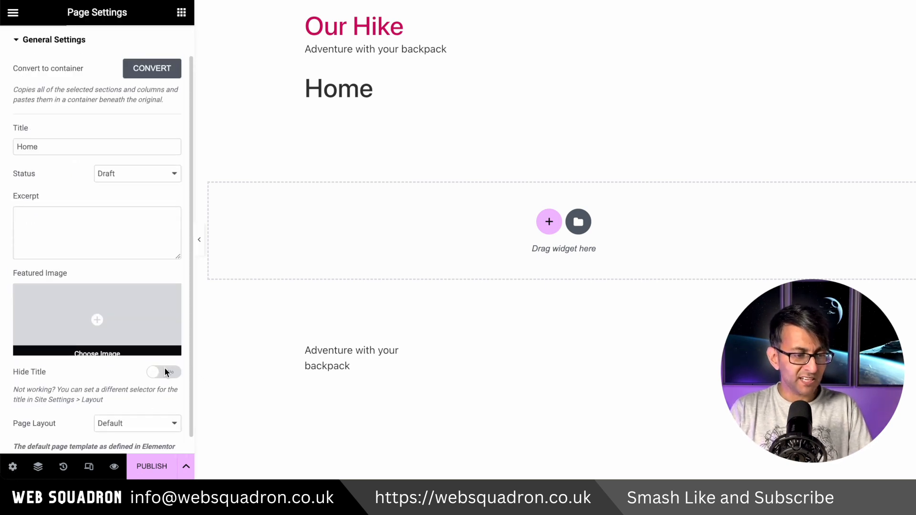
click(164, 372)
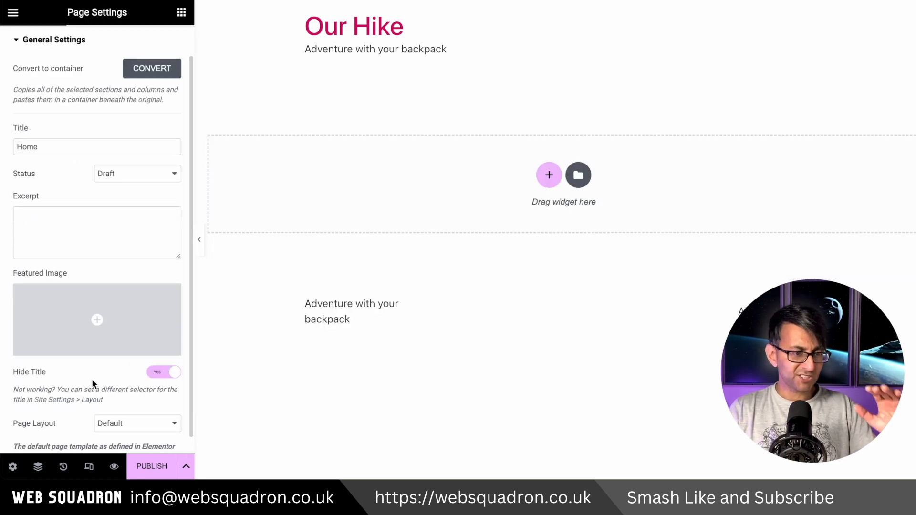
scroll(91, 379, down, 1)
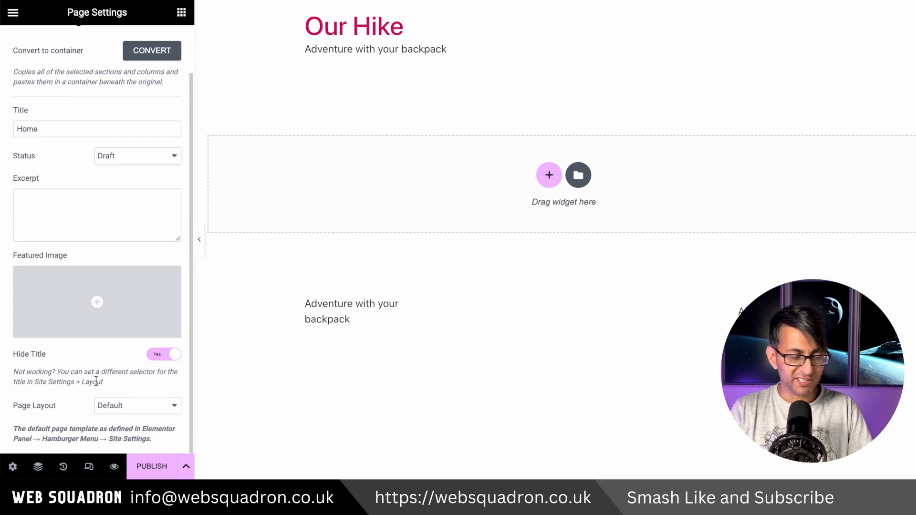
Inspect the Navigator and edit history, and view the page in tablet and mobile portrait modes before returning to desktop.
click(42, 470)
drag(836, 78, 482, 86)
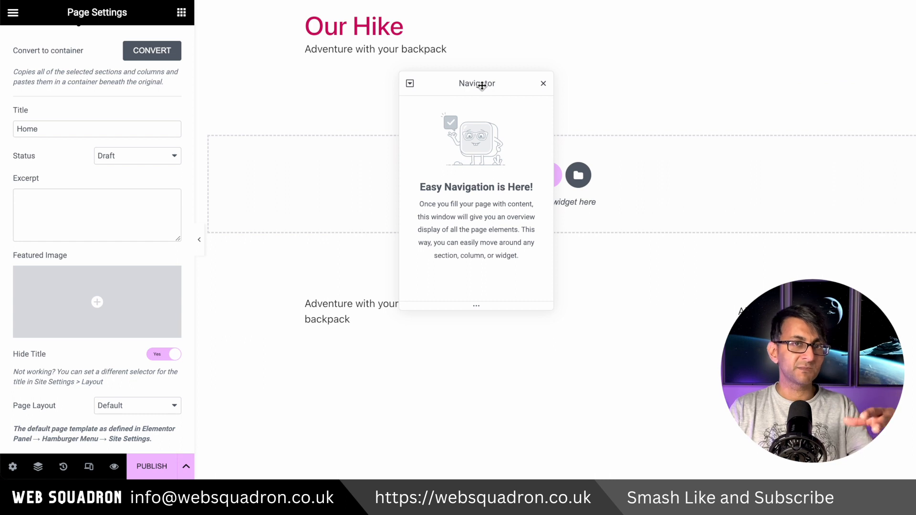
click(544, 86)
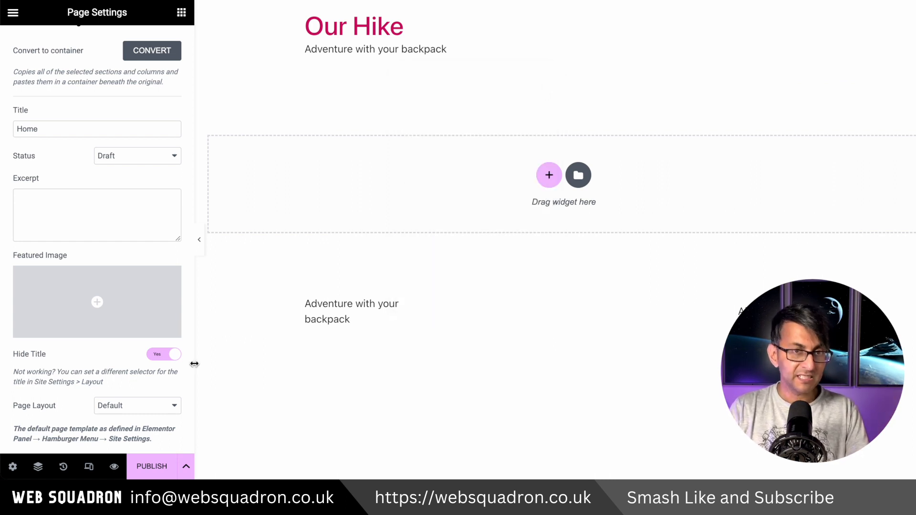
click(65, 469)
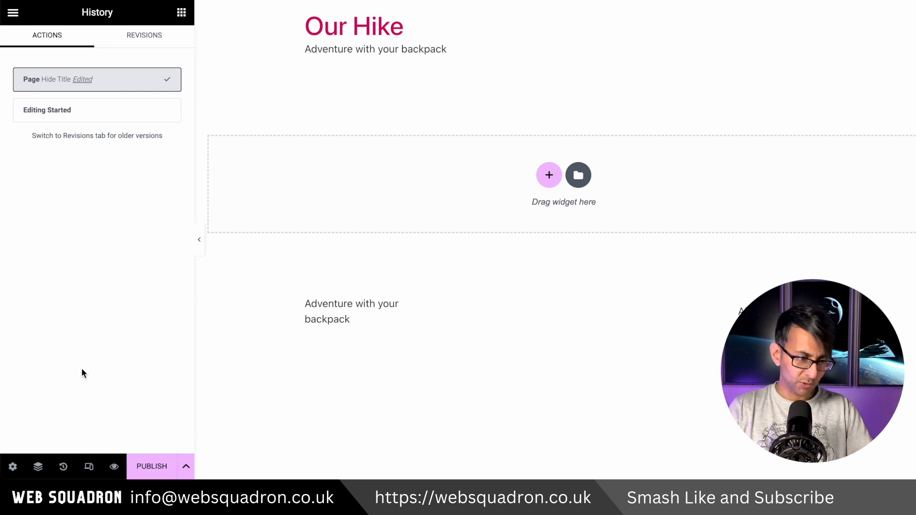
click(89, 470)
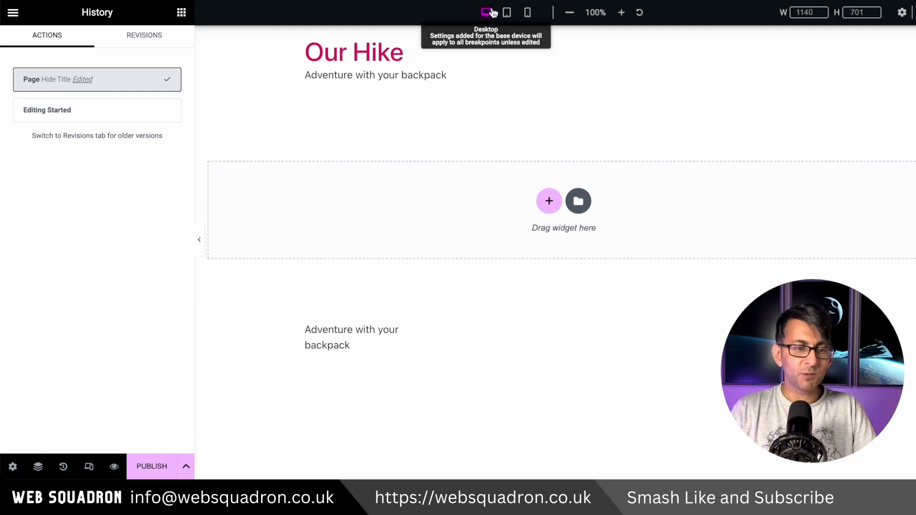
click(506, 13)
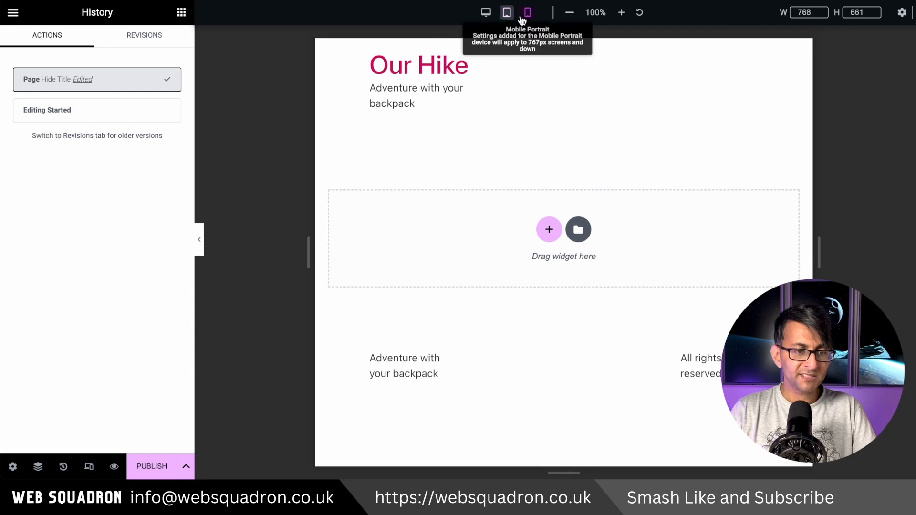
click(527, 13)
click(486, 14)
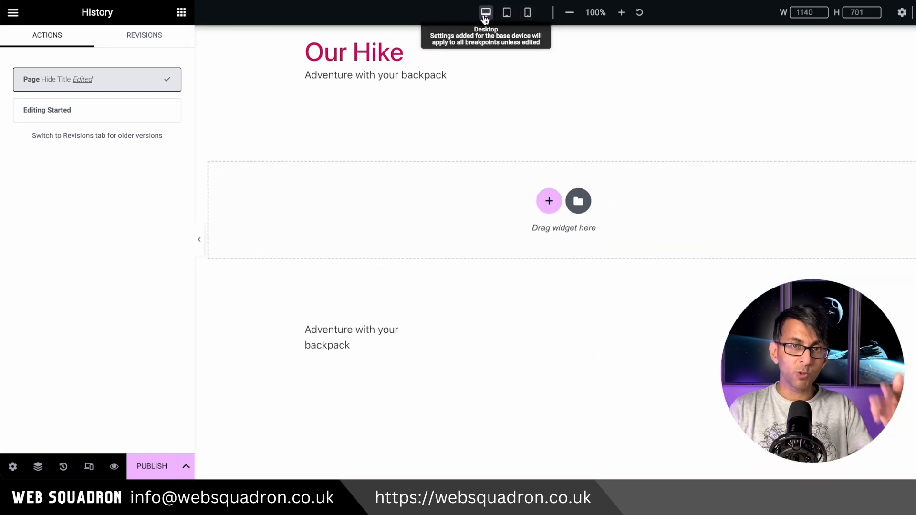
click(114, 467)
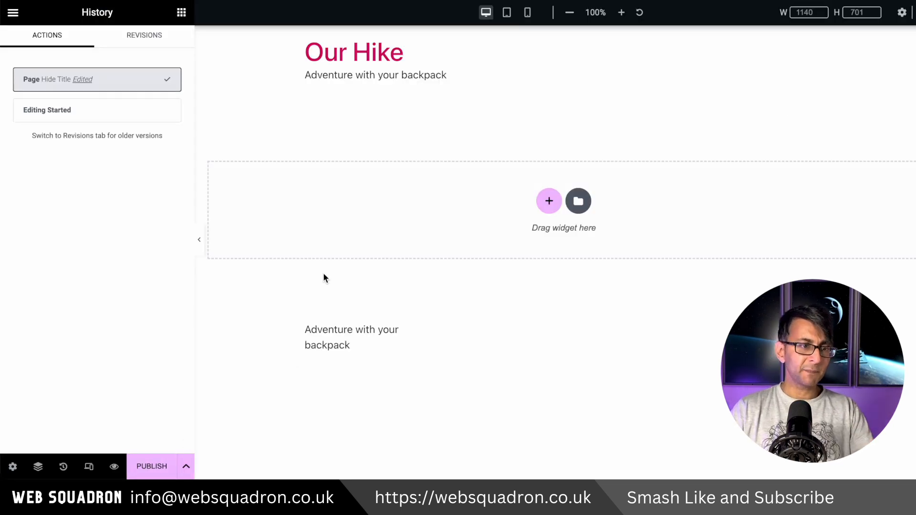
Set the site's global system colors: Primary #8B847C, Secondary #222222, Text #444444 and Accent #3F3470.
click(14, 13)
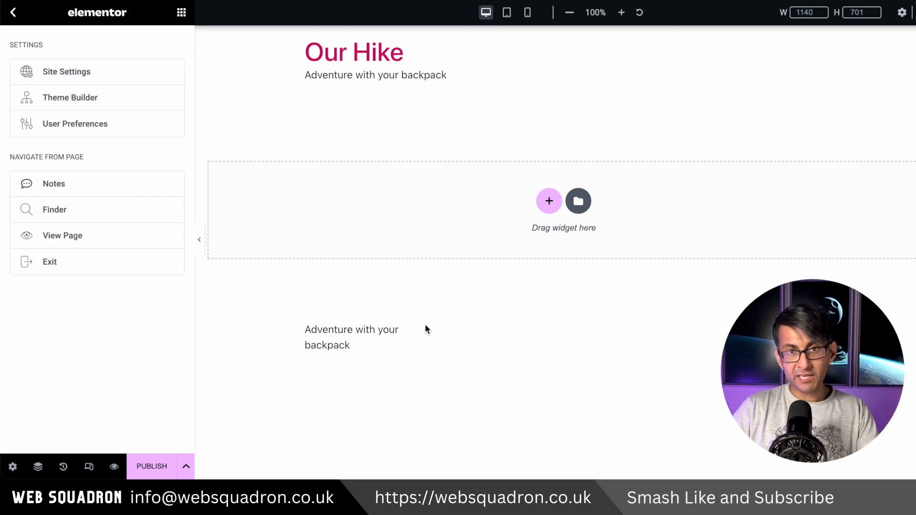
click(13, 13)
click(14, 14)
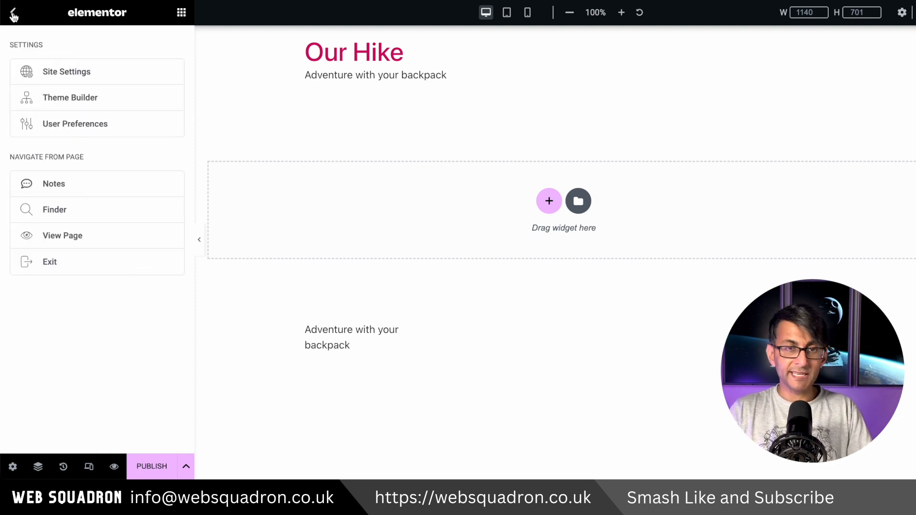
click(96, 74)
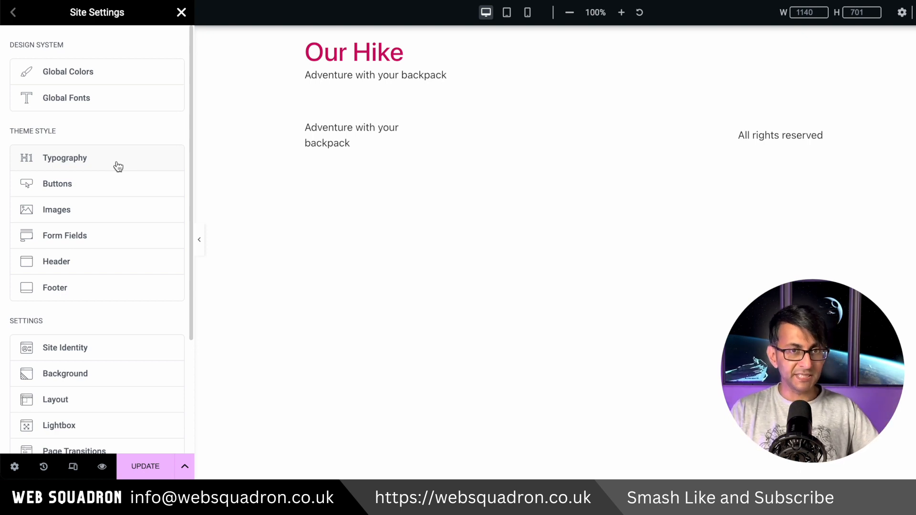
click(114, 72)
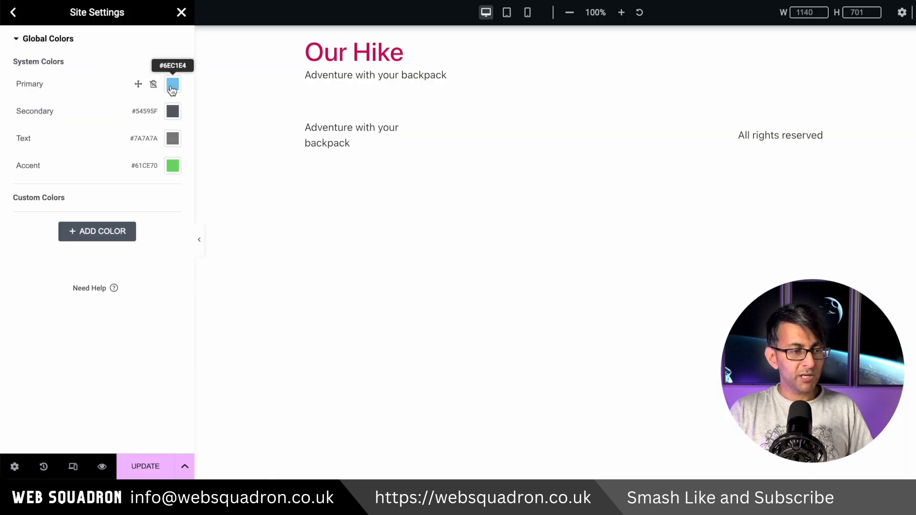
click(173, 84)
text(#8B847C)
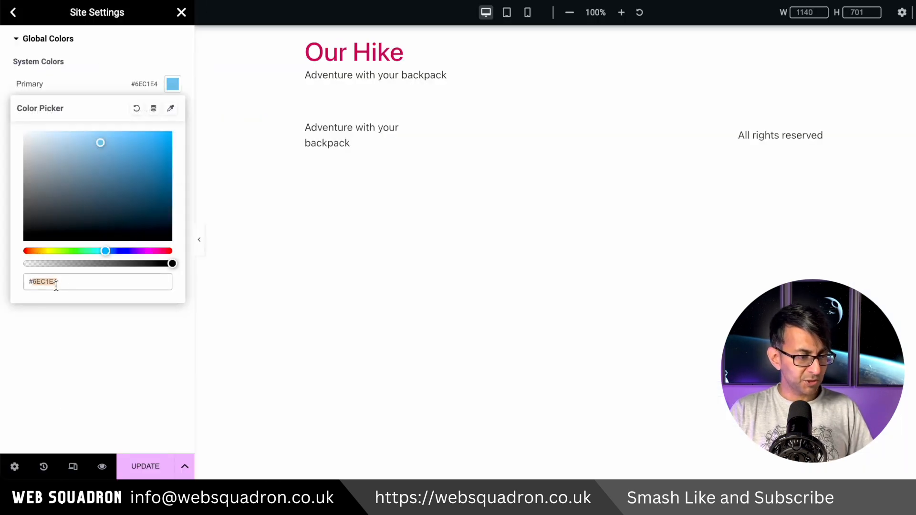
Add custom global colors #B7AC9A, #DDD2BF, #E6E6E6, #FFFFFF and #000000 using the Canva palette, and save the site settings.
click(100, 299)
click(172, 220)
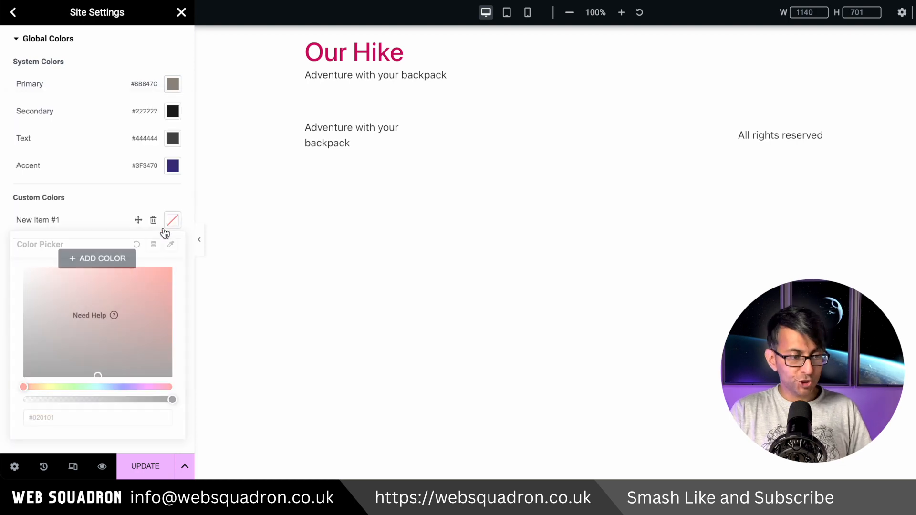
text(#B7AC9A)
click(102, 213)
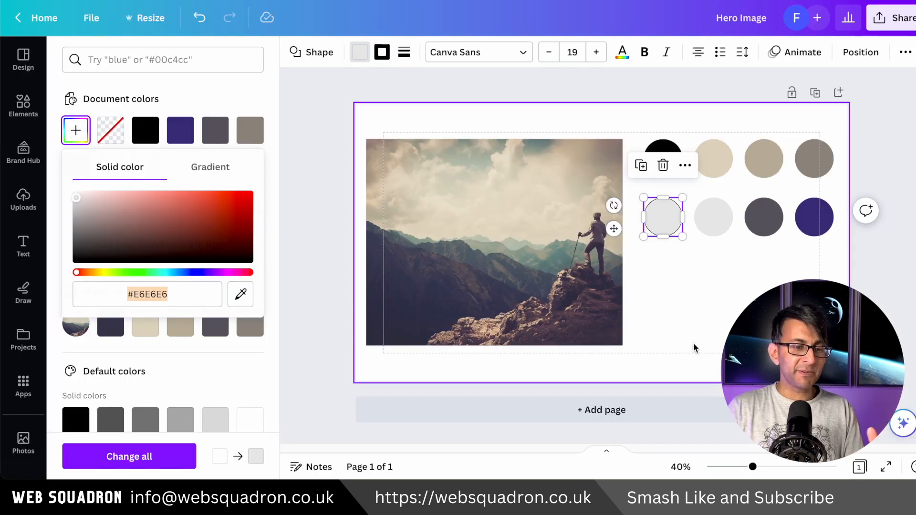
click(693, 343)
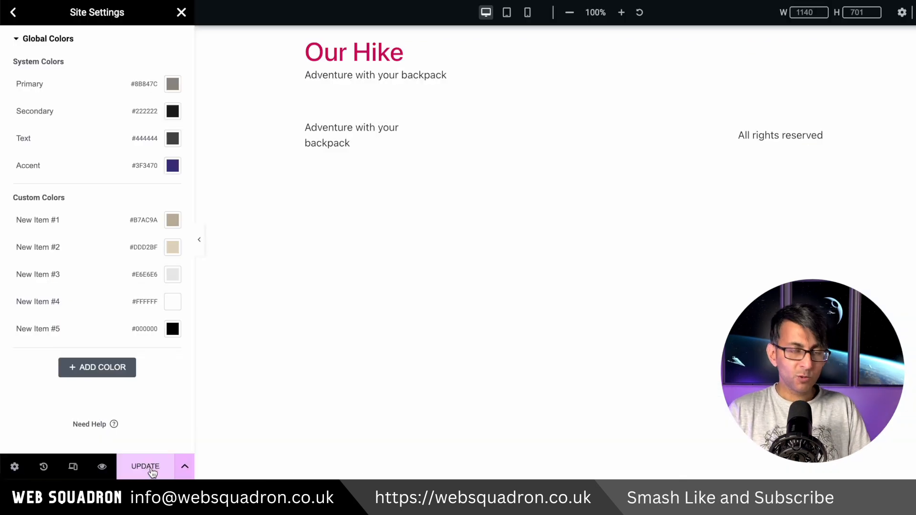
click(146, 466)
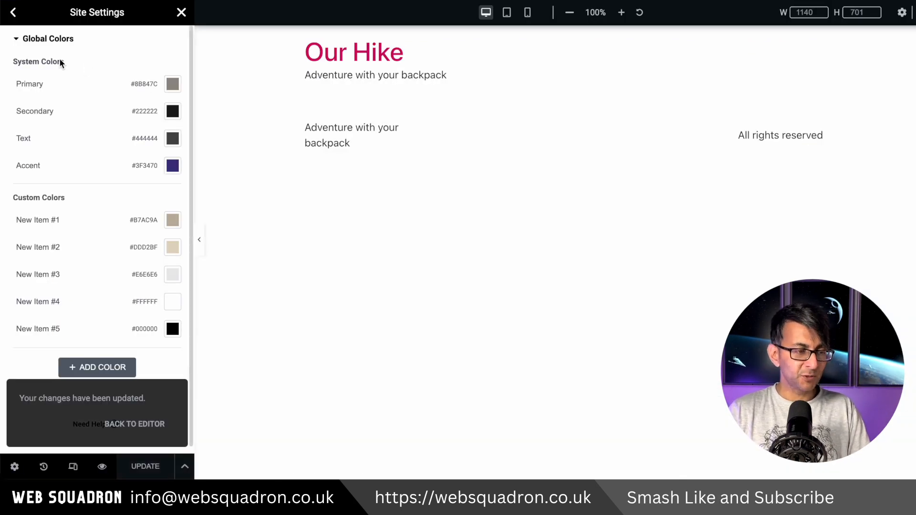
Set the Primary global system font's family to the custom font Raleway.
click(13, 13)
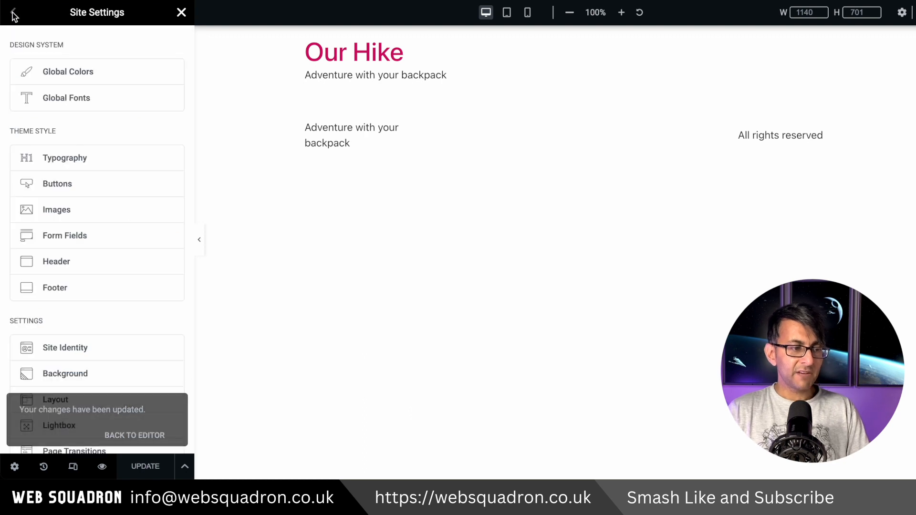
click(108, 159)
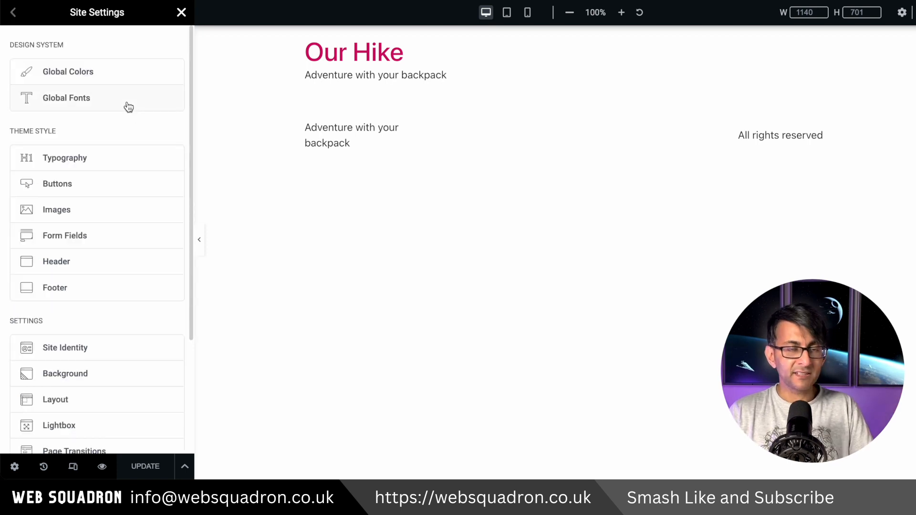
click(128, 104)
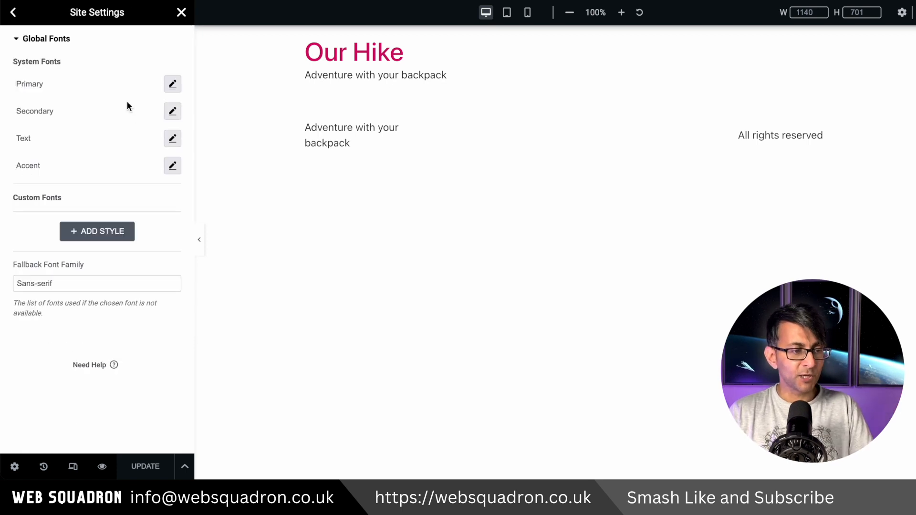
click(173, 86)
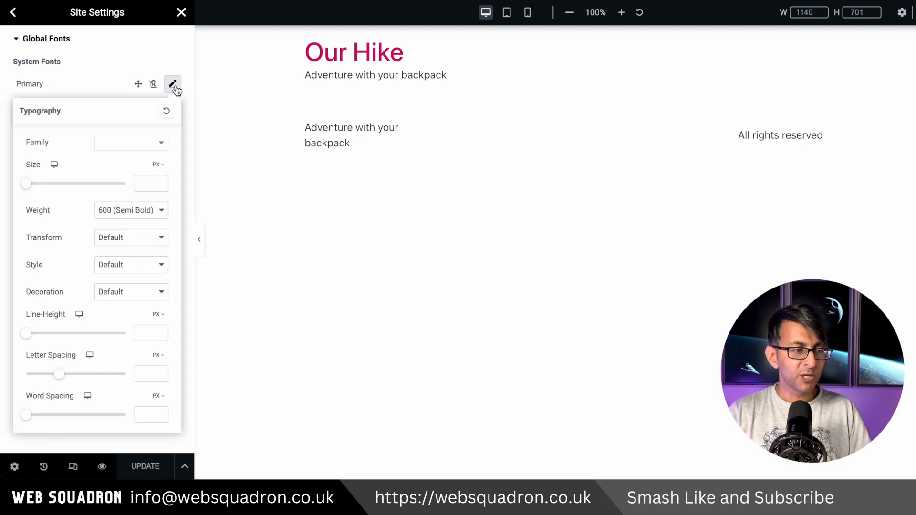
click(147, 142)
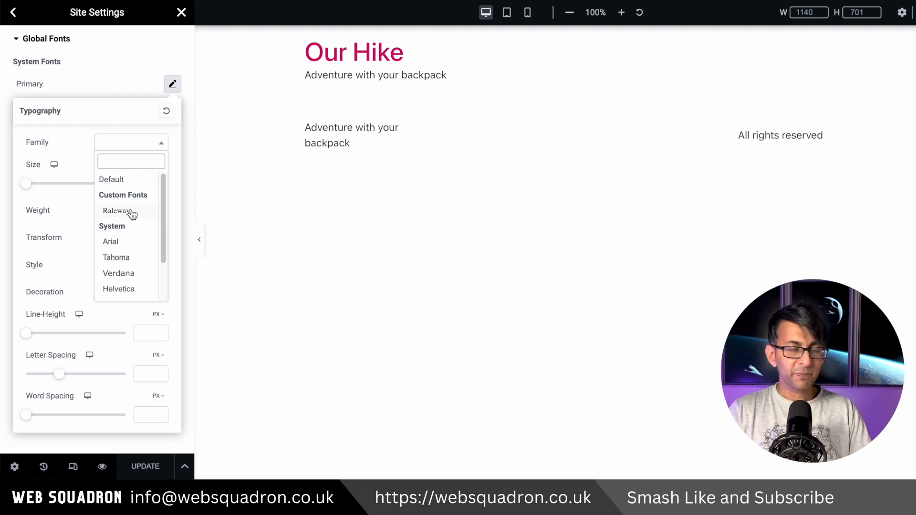
scroll(157, 238, down, 2)
scroll(143, 248, up, 2)
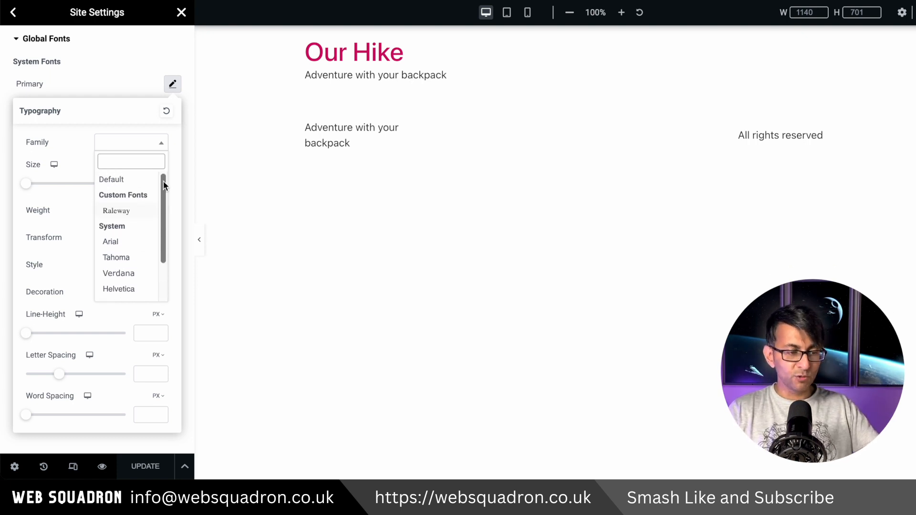
click(131, 213)
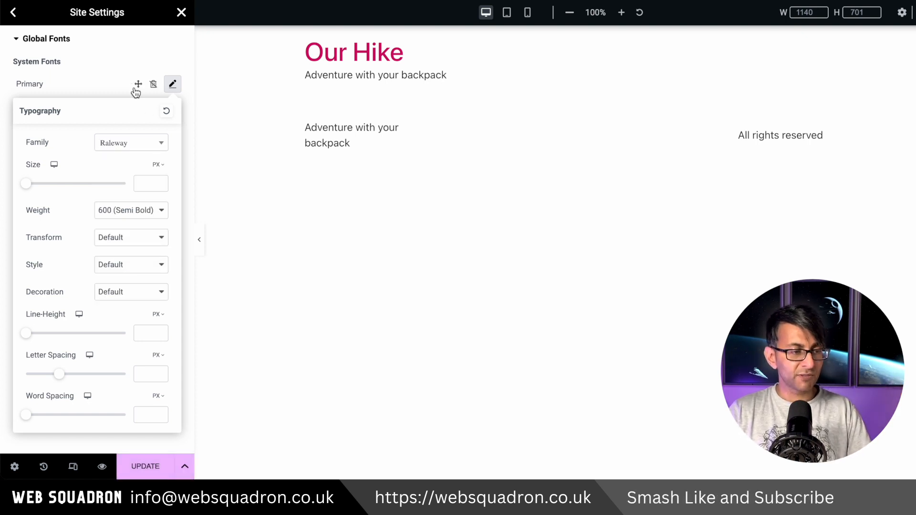
click(172, 84)
Set the Secondary and Text global system fonts to Raleway, and open the Accent font's family choices.
click(172, 112)
click(146, 171)
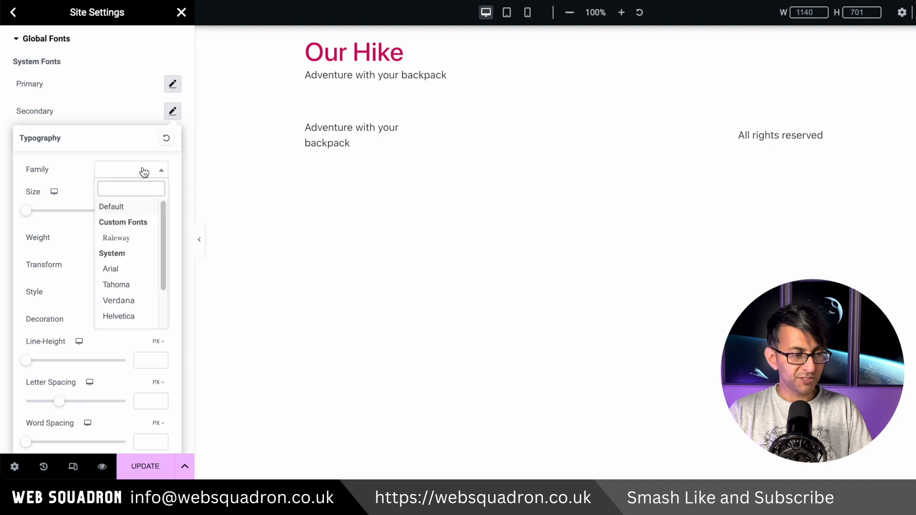
click(137, 239)
click(172, 111)
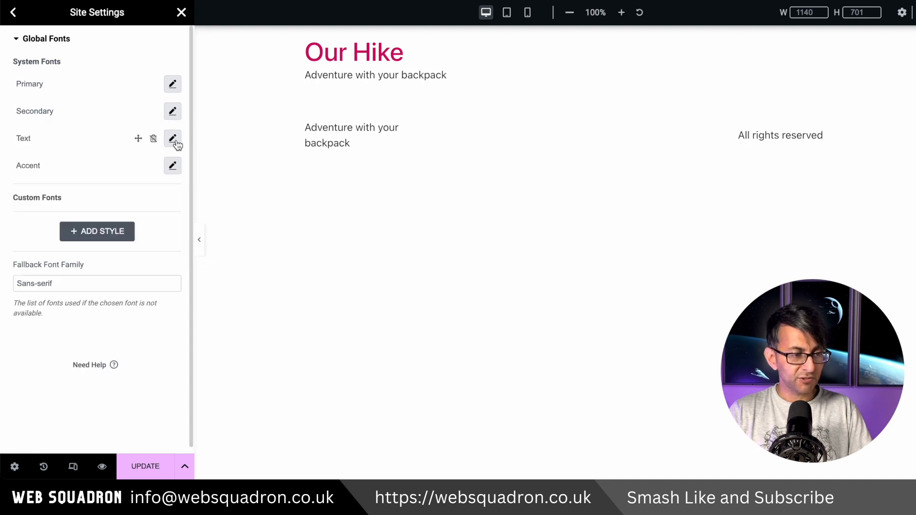
click(172, 139)
click(139, 196)
click(128, 260)
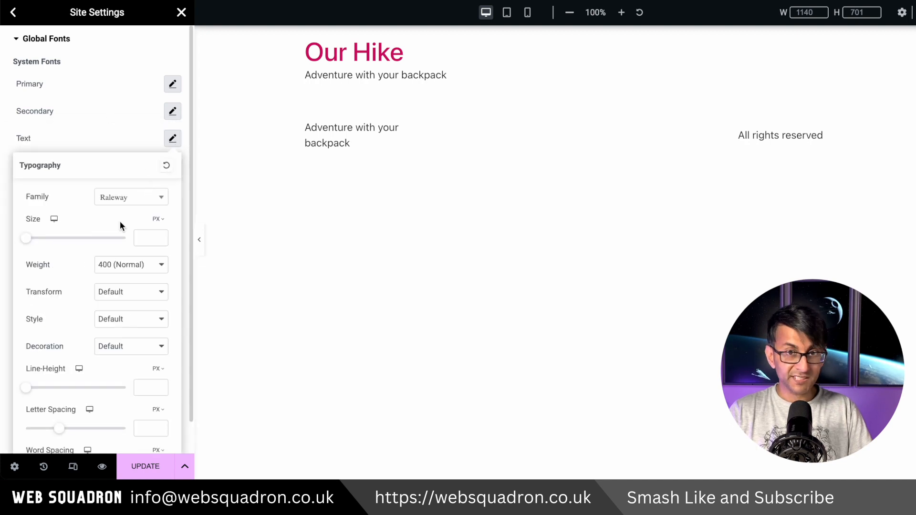
click(136, 160)
click(173, 167)
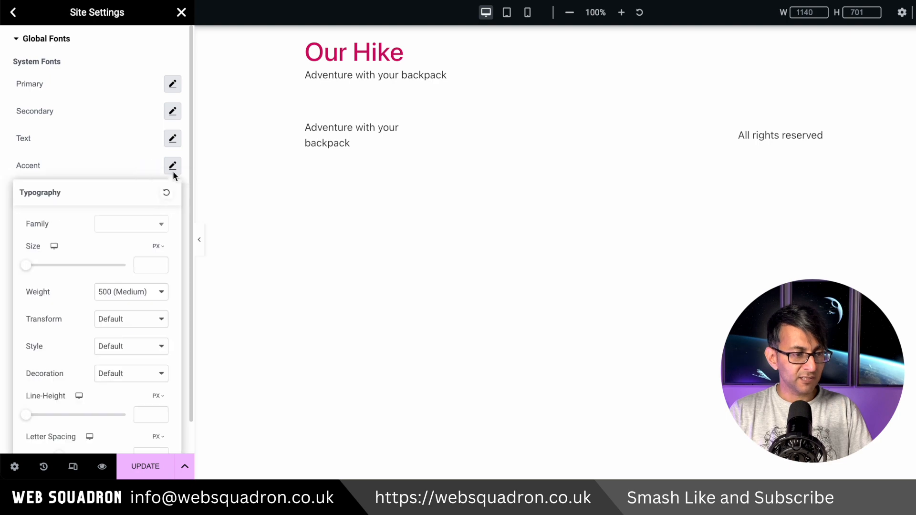
click(163, 220)
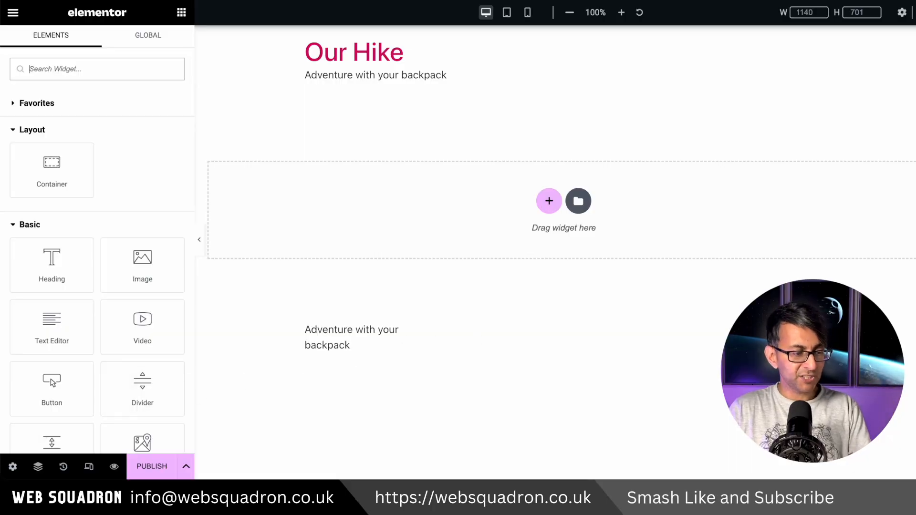
Set the Home page's layout to Elementor Canvas in its page settings.
click(13, 468)
scroll(118, 337, down, 1)
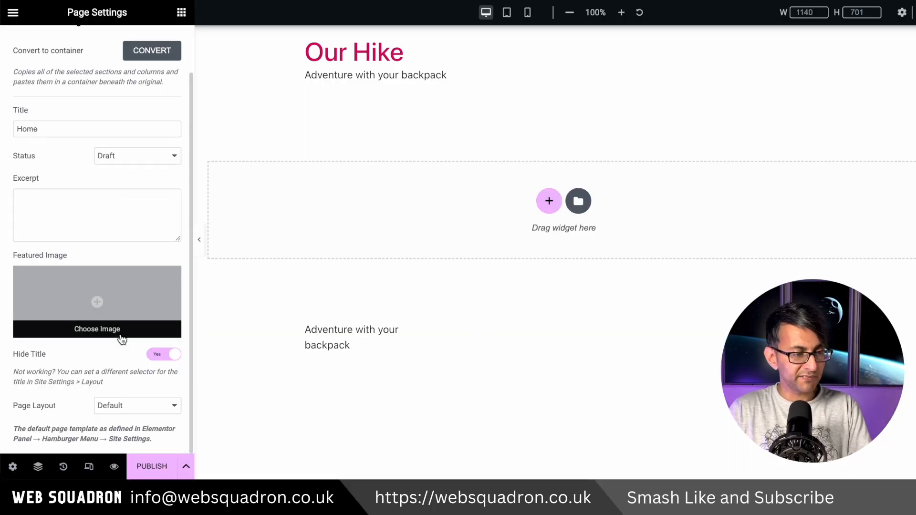
click(144, 409)
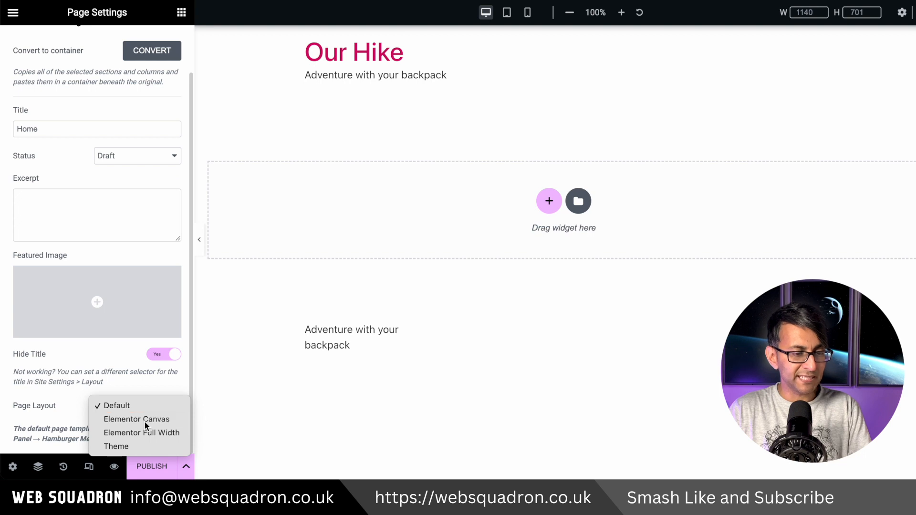
click(144, 421)
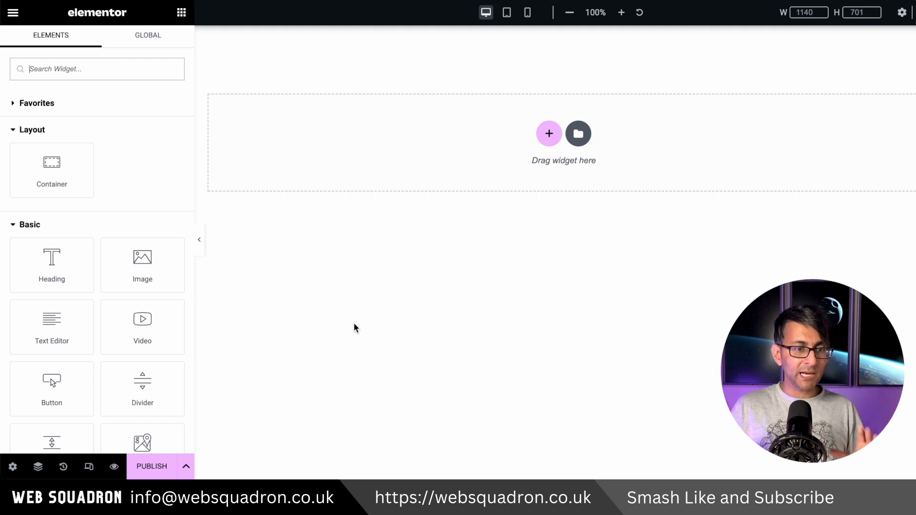
Add a Heading widget to the empty page and give it the global Text color #444444.
drag(86, 263, 400, 141)
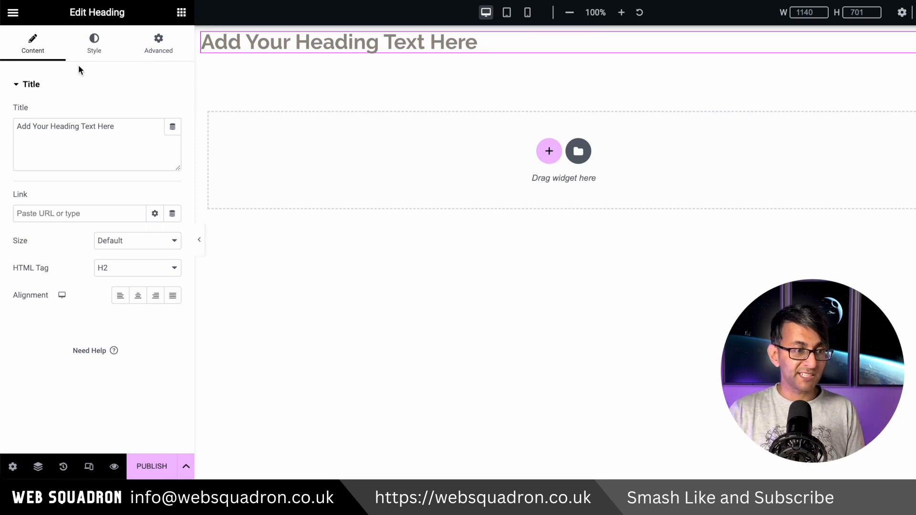
click(95, 42)
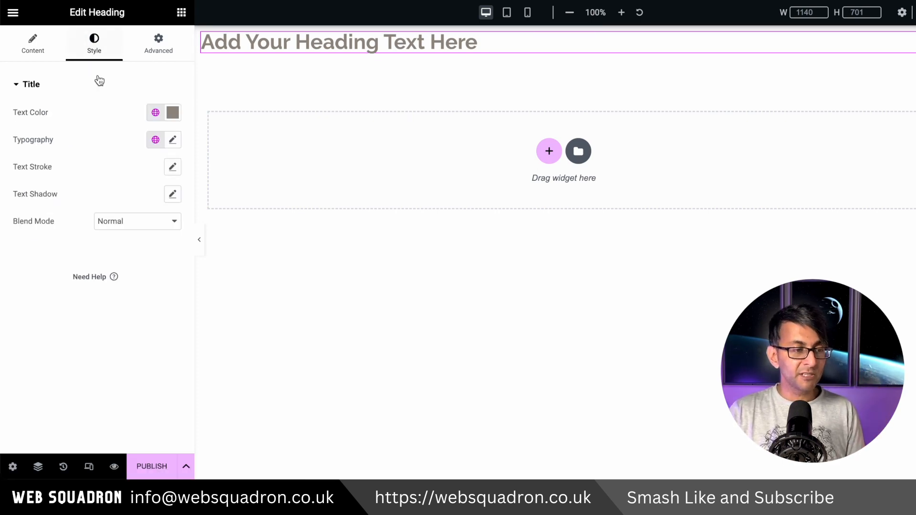
click(156, 113)
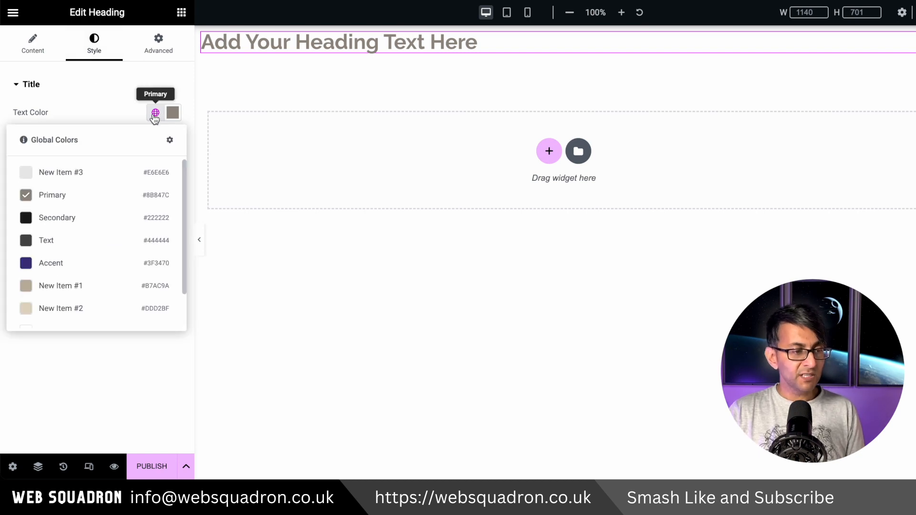
click(89, 243)
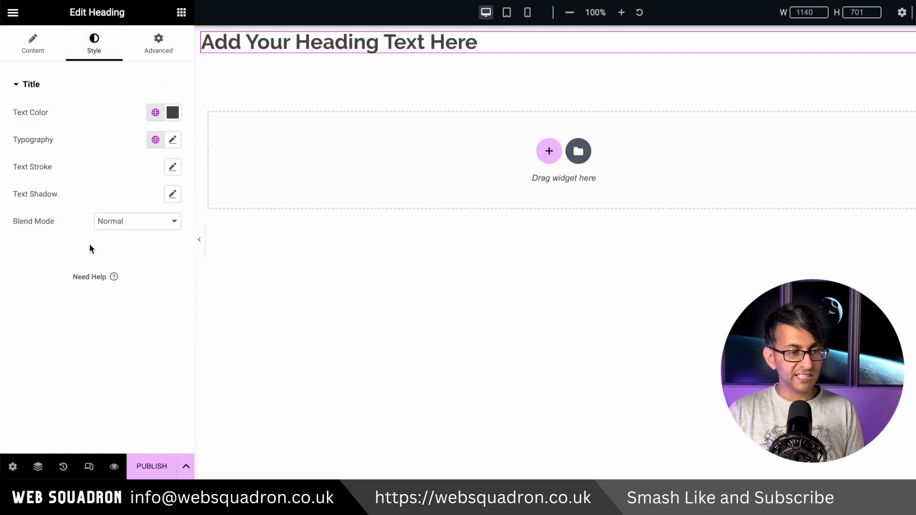
Set the heading's typography to size 20 px and weight 400 (Normal).
click(172, 140)
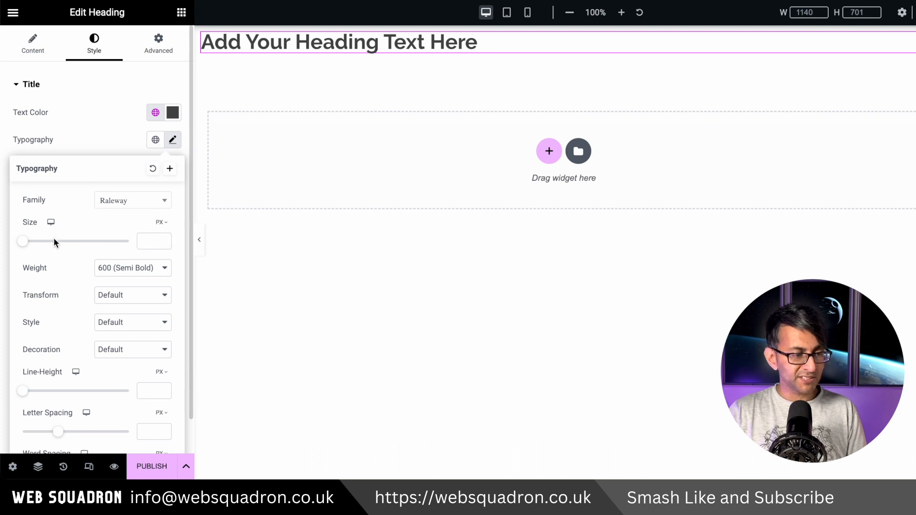
click(155, 239)
text(20)
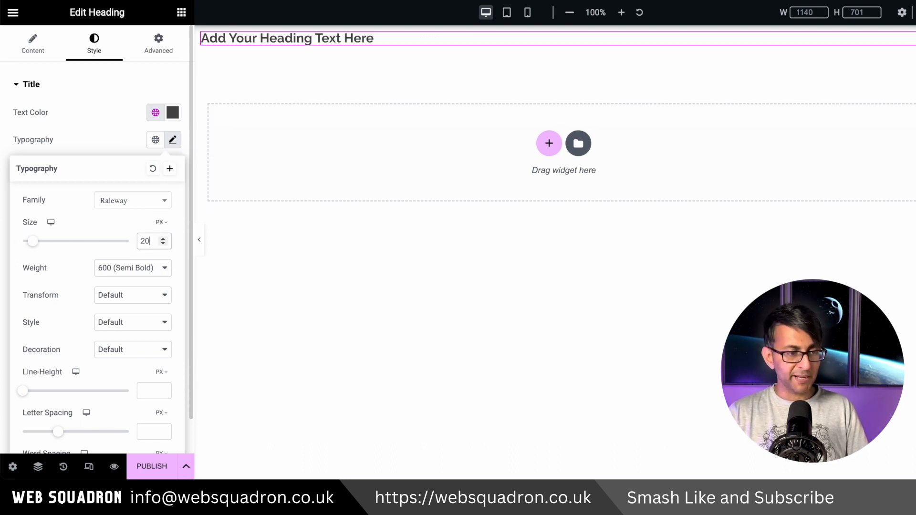
click(140, 270)
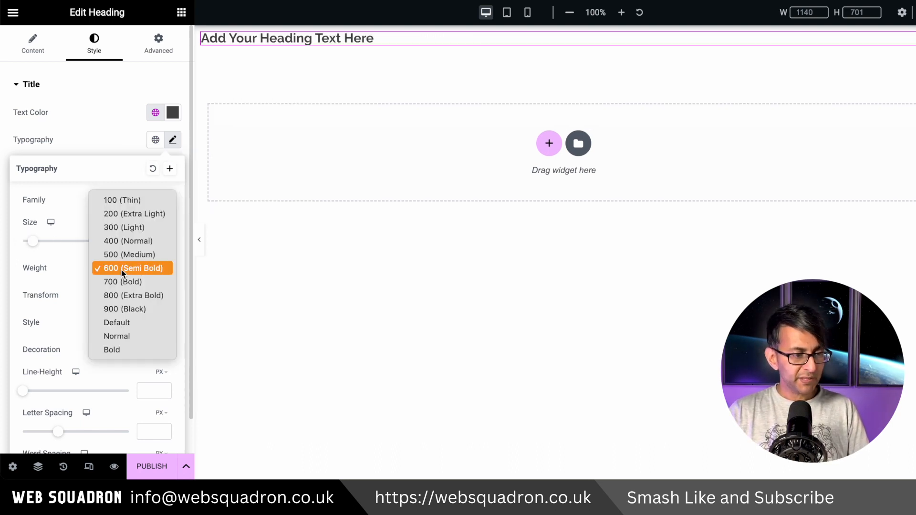
click(130, 242)
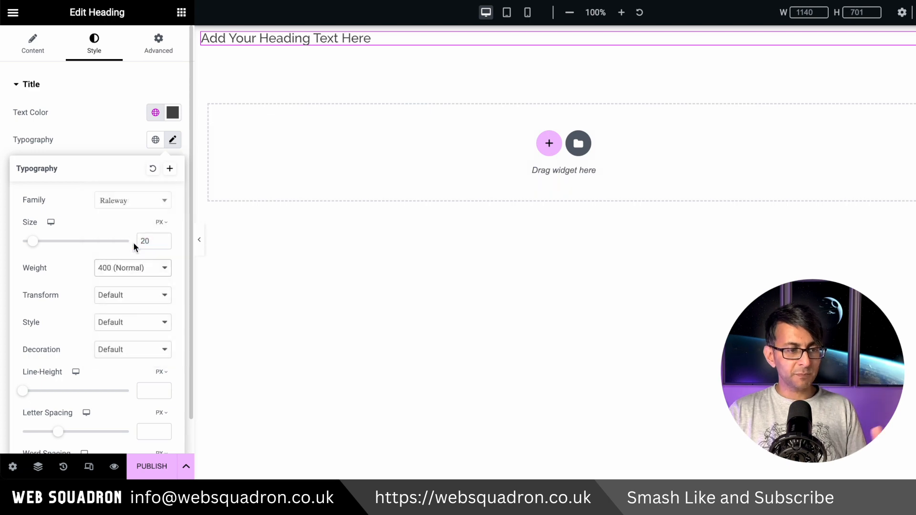
View the heading in mobile portrait mode and publish the Home page.
click(528, 14)
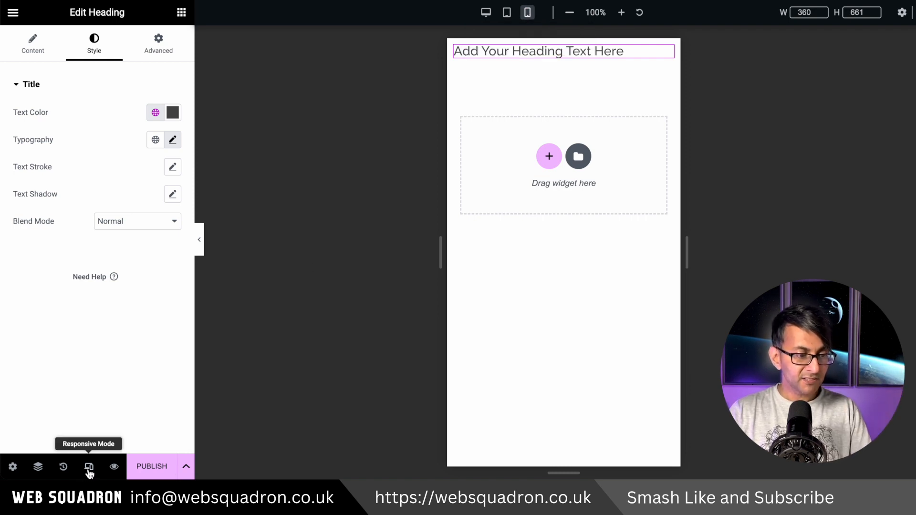
click(89, 468)
click(89, 468)
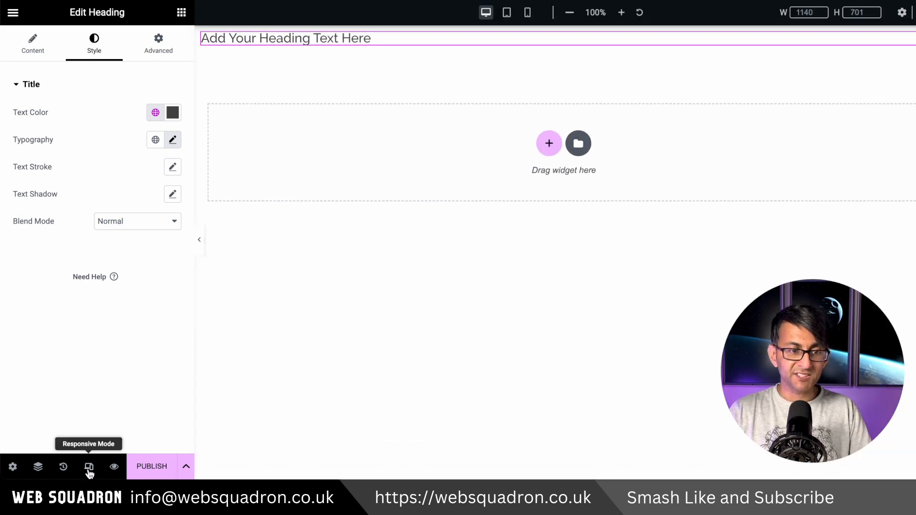
click(528, 13)
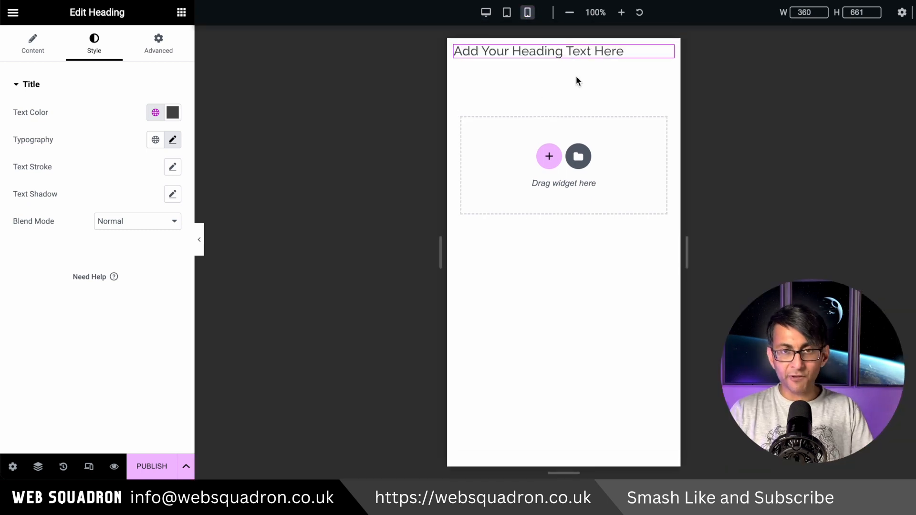
click(145, 473)
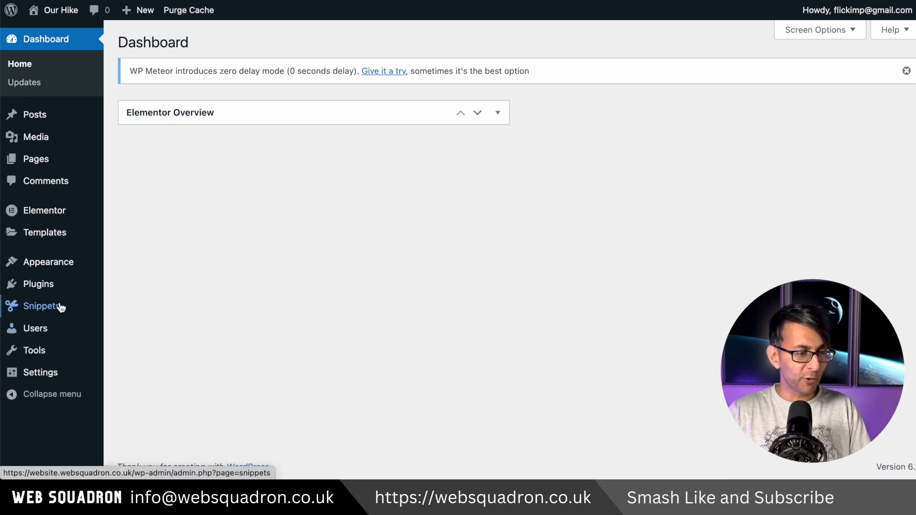
In the WordPress reading settings, make the static page Home the site's homepage and save the changes.
mouse_move(70, 287)
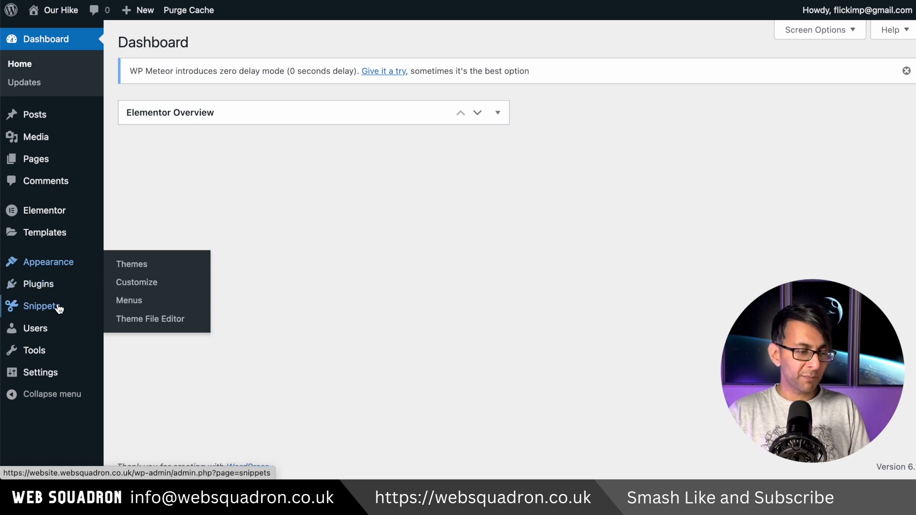
mouse_move(42, 380)
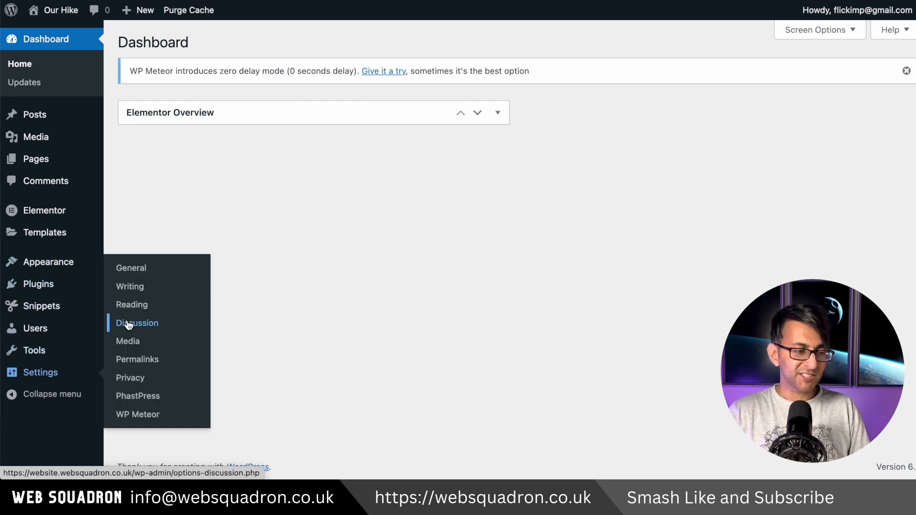
click(137, 305)
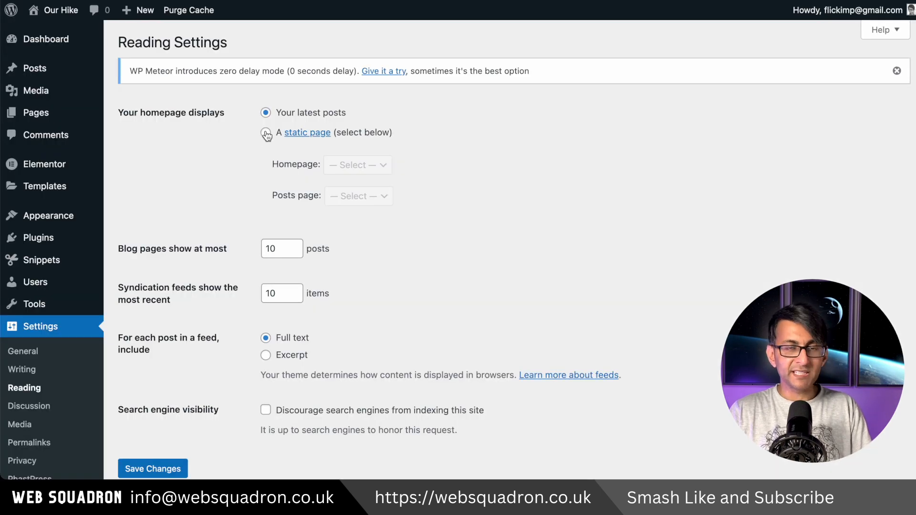
click(266, 134)
click(374, 167)
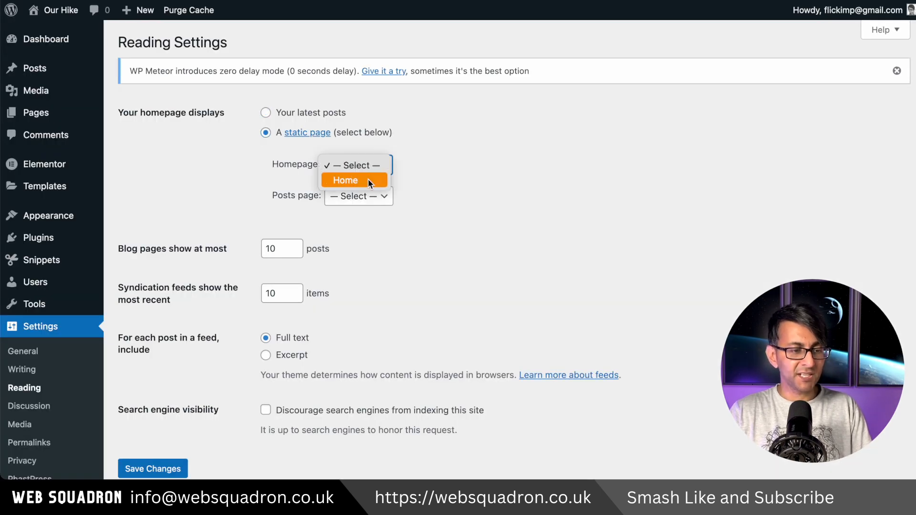
click(369, 181)
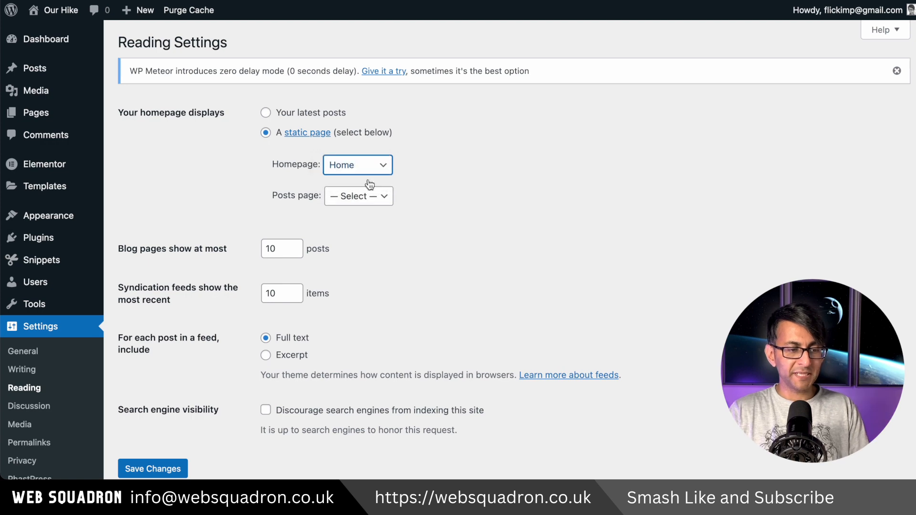
click(165, 470)
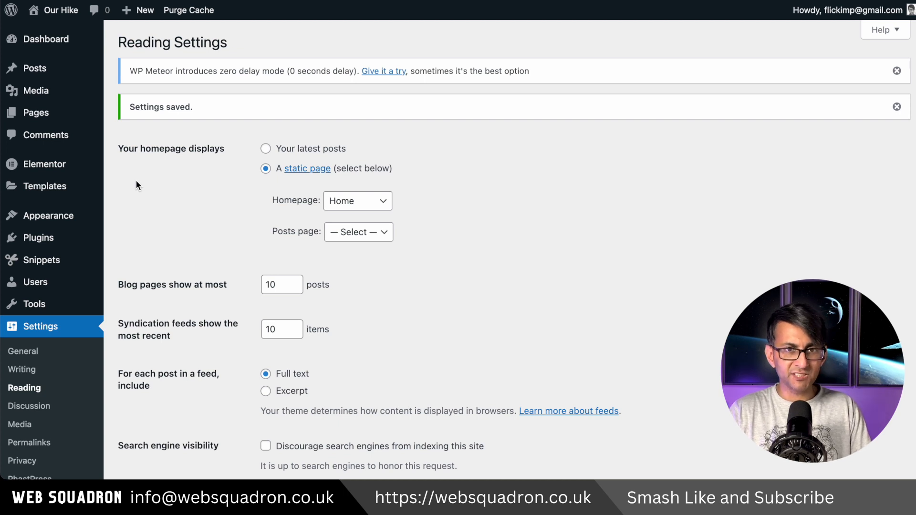
Regenerate Elementor's CSS files and data, and purge the site cache.
mouse_move(48, 172)
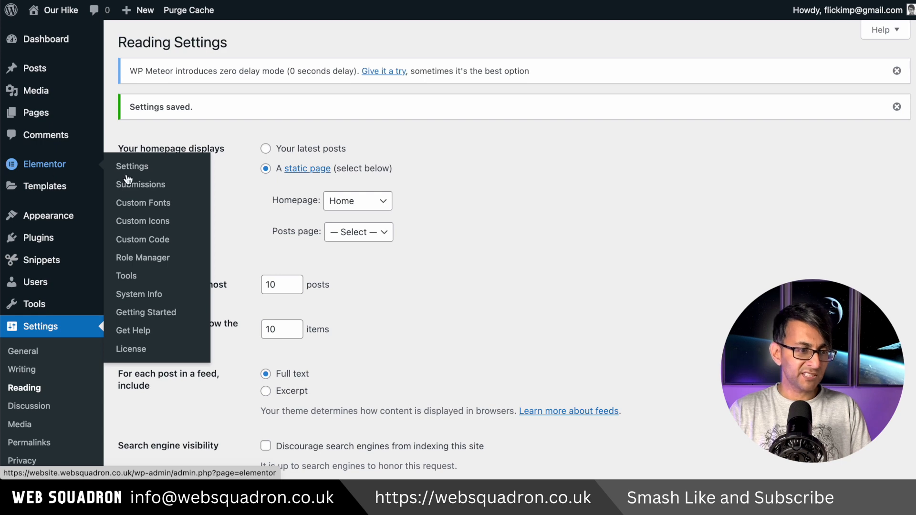
click(143, 277)
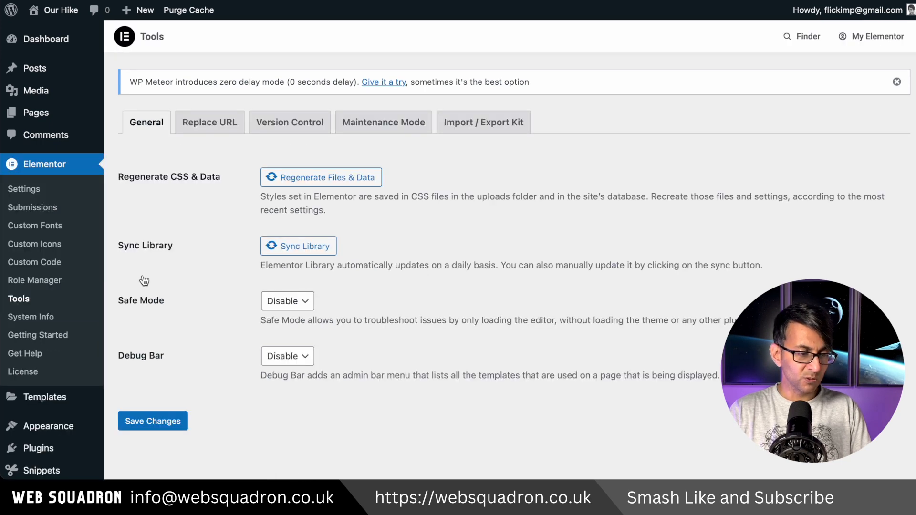
click(322, 177)
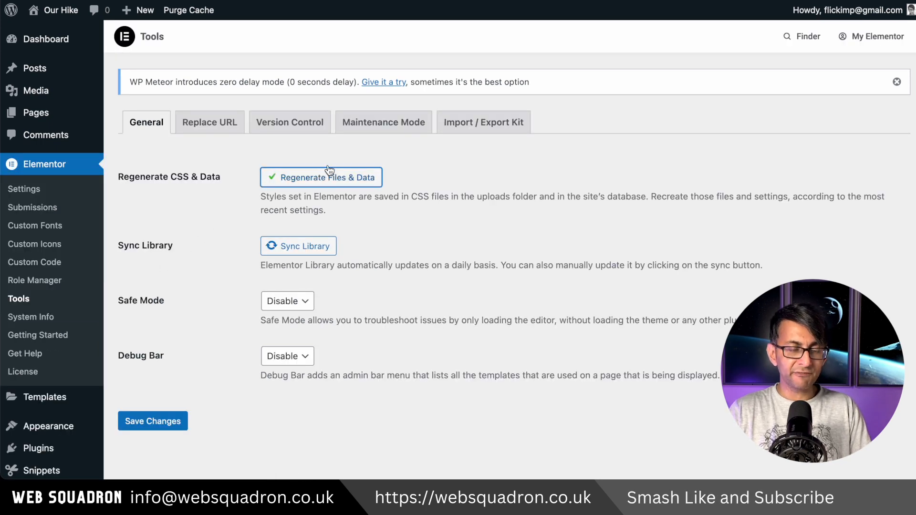
click(203, 15)
click(573, 59)
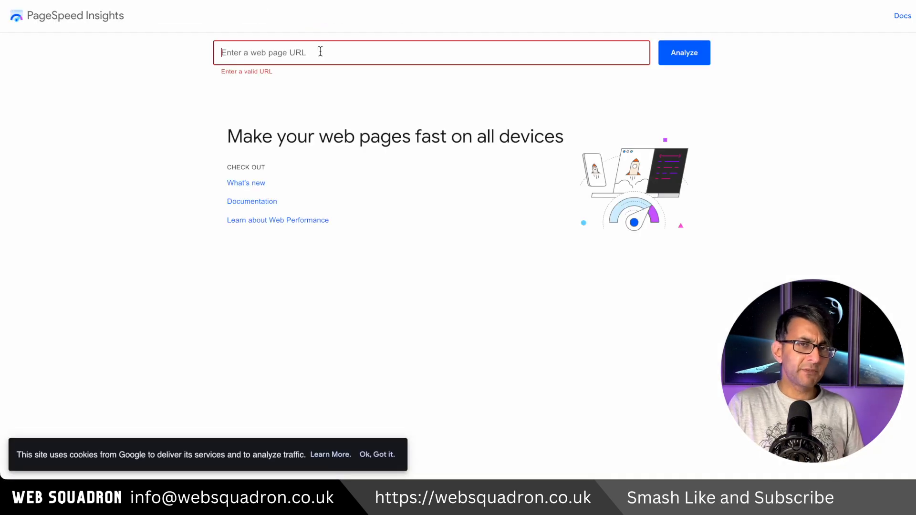
text(https://website.websquadron.co.uk/)
click(672, 62)
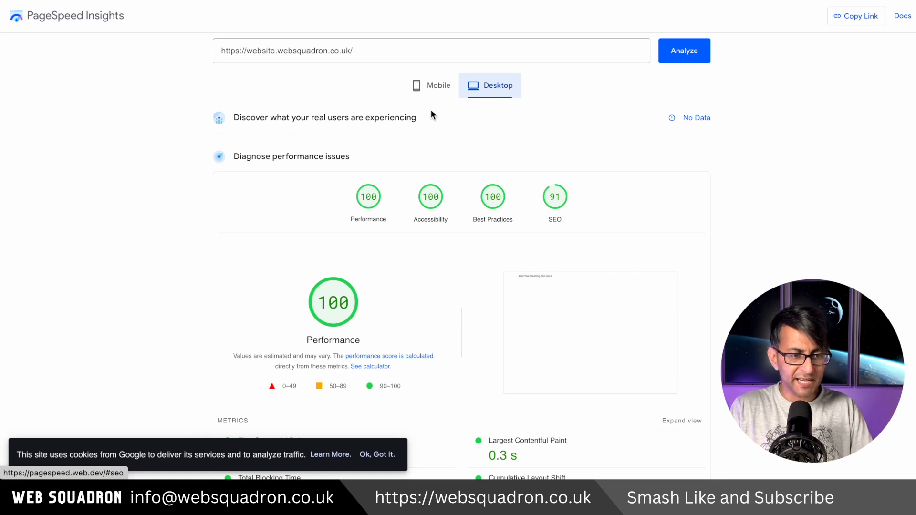
click(436, 89)
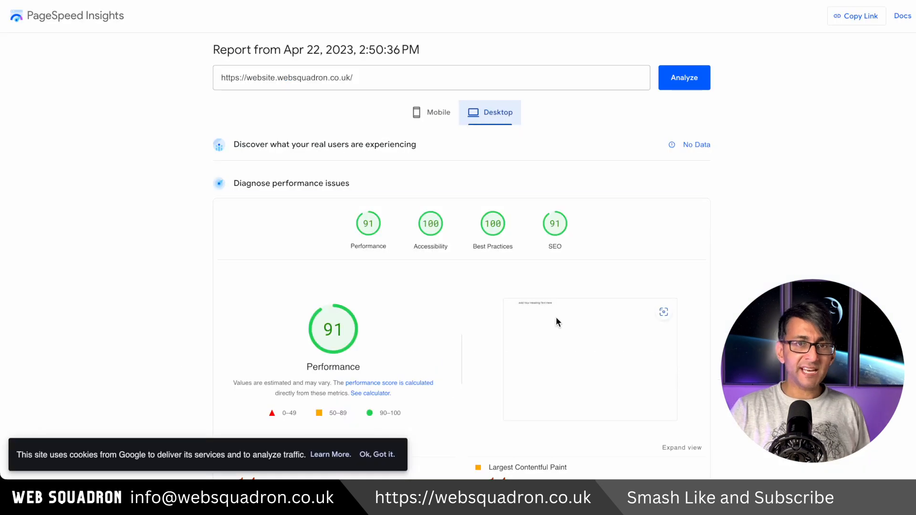
click(446, 115)
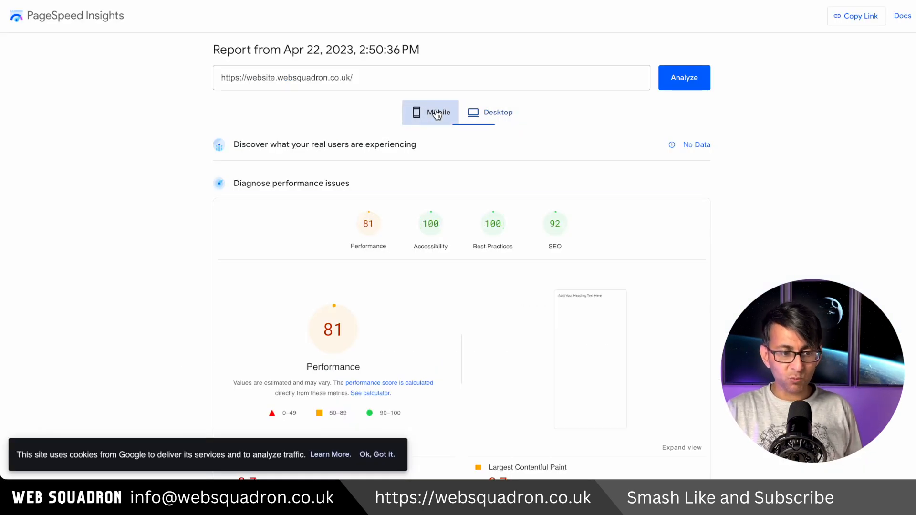